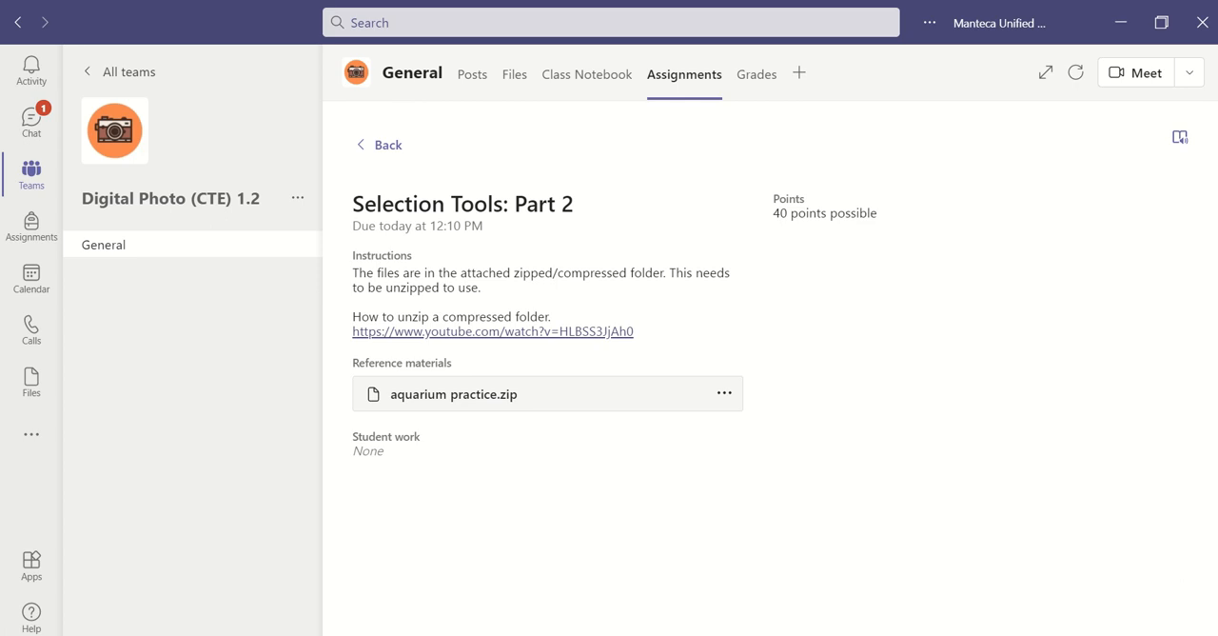
- Switch to the browser and examine the basketball season poster up close, around the player's raised hand and lower body
{"action": "left_click_drag", "start_coordinate": [1217, 238], "coordinate": [652, 203]}
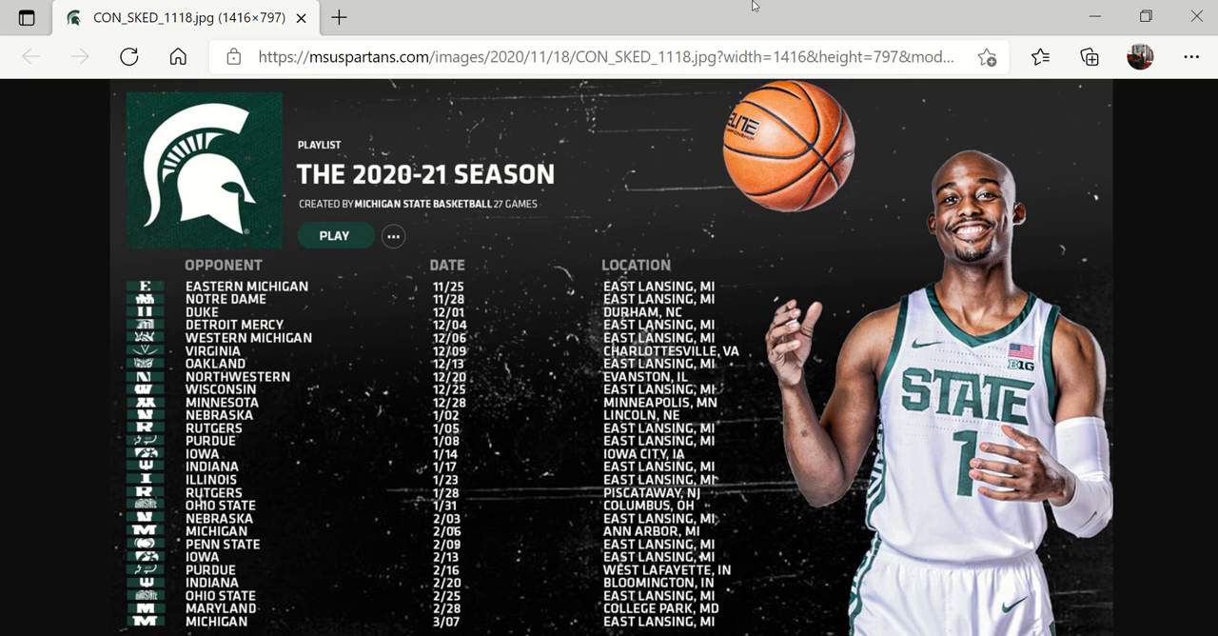
{"action": "left_click", "coordinate": [779, 330]}
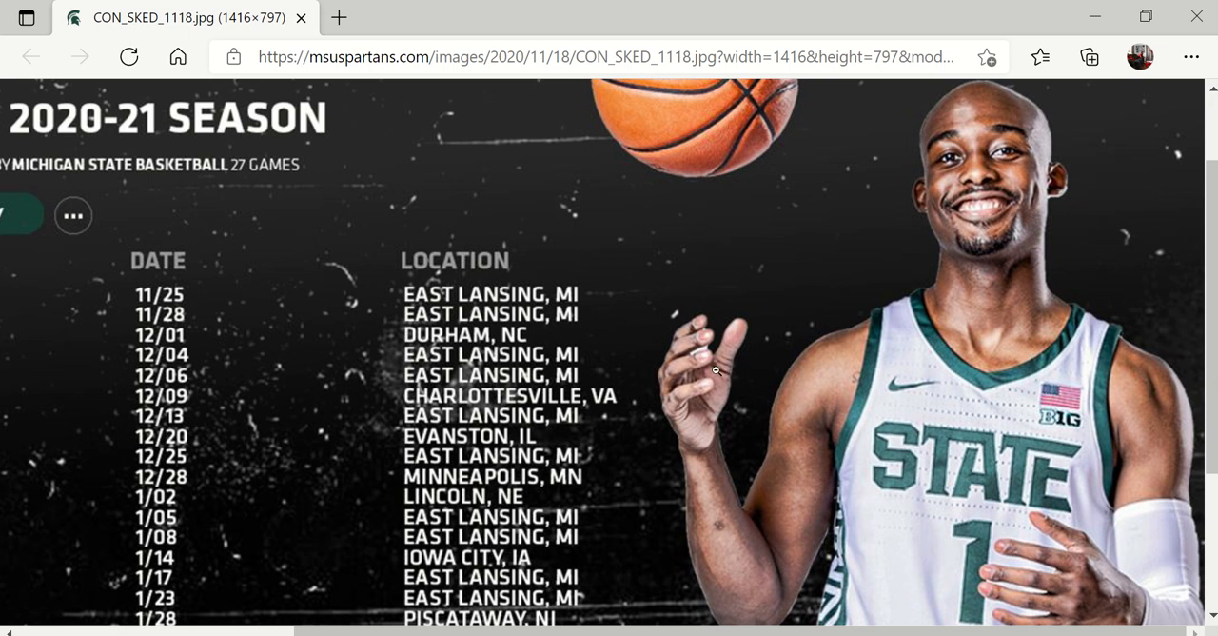
{"action": "left_click", "coordinate": [685, 350]}
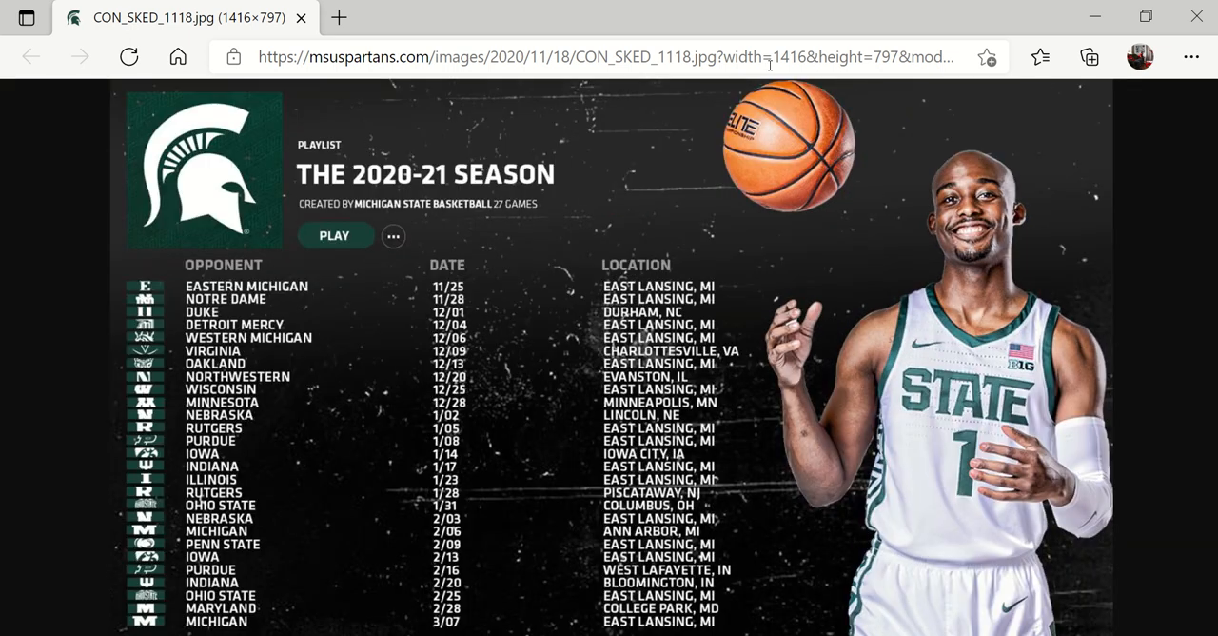
{"action": "left_click", "coordinate": [790, 526]}
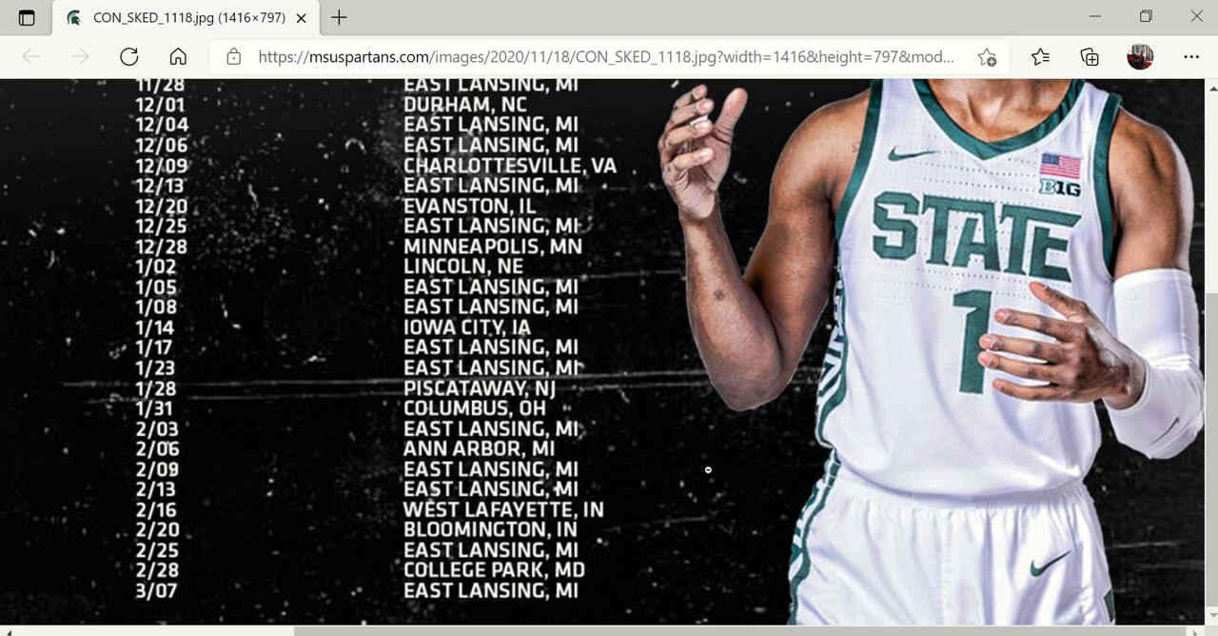
{"action": "left_click", "coordinate": [617, 325]}
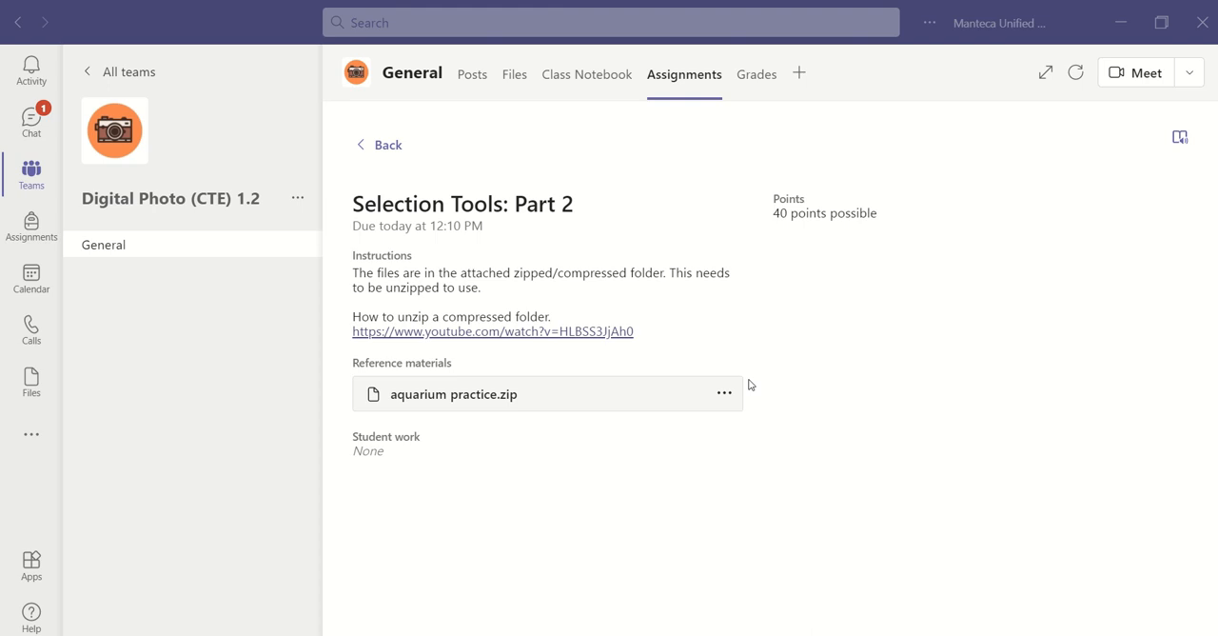
- Download aquarium practice.zip from the reference materials of the Selection Tools: Part 2 assignment
{"action": "left_click", "coordinate": [726, 395]}
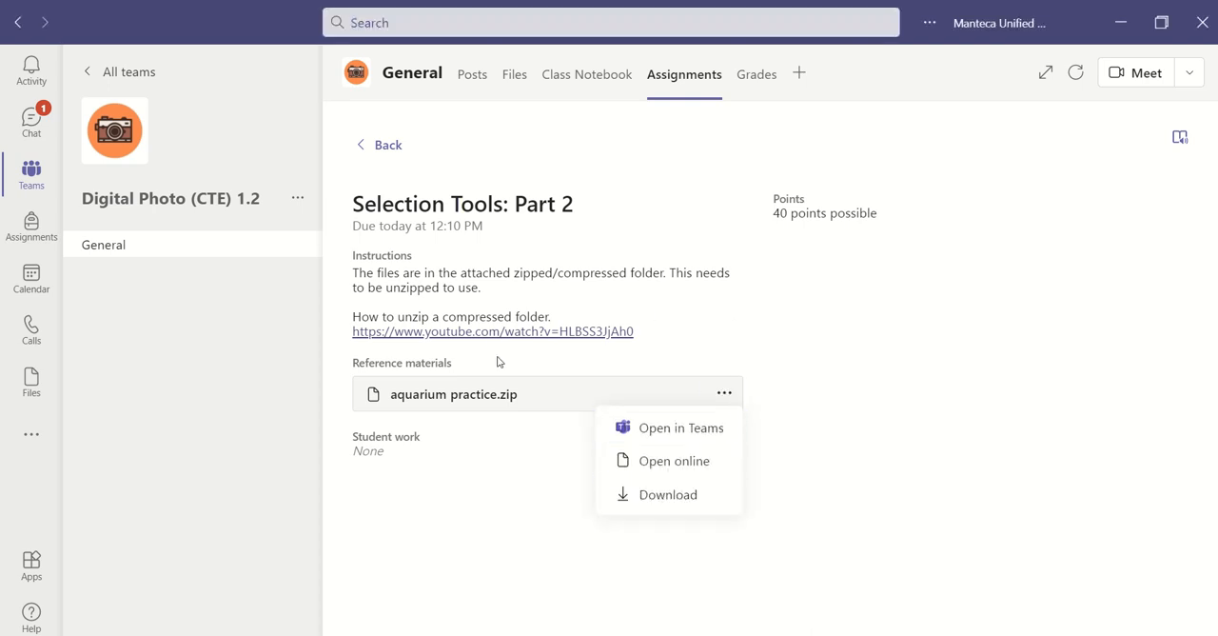
{"action": "left_click", "coordinate": [515, 398]}
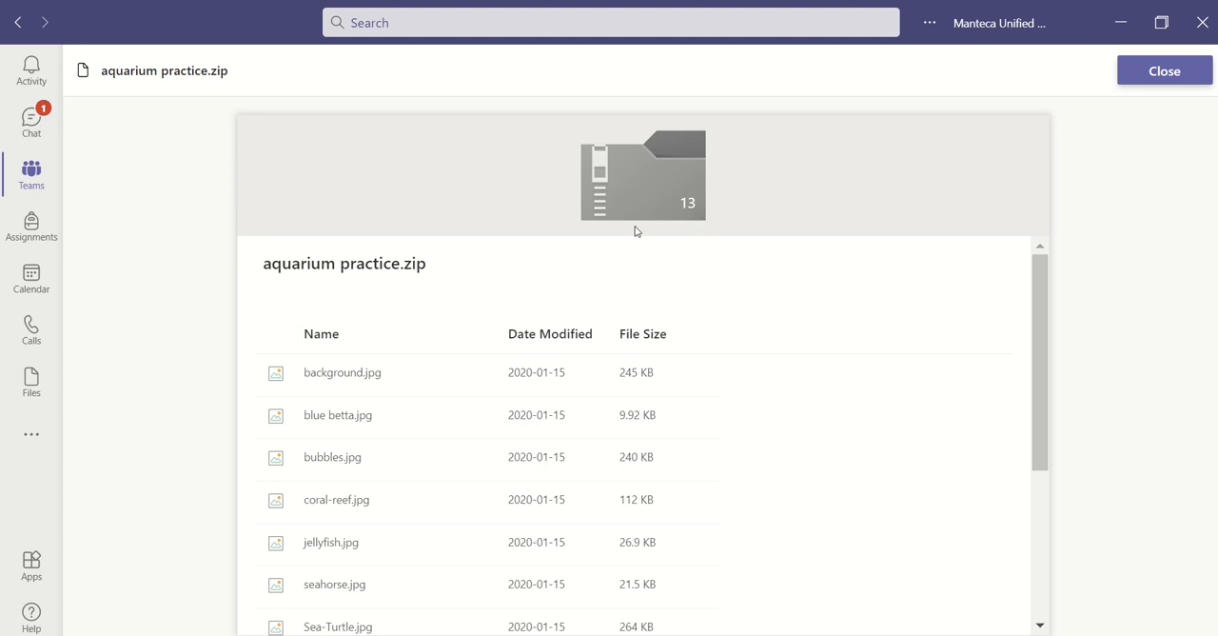
{"action": "left_click", "coordinate": [1164, 75]}
{"action": "left_click", "coordinate": [723, 397]}
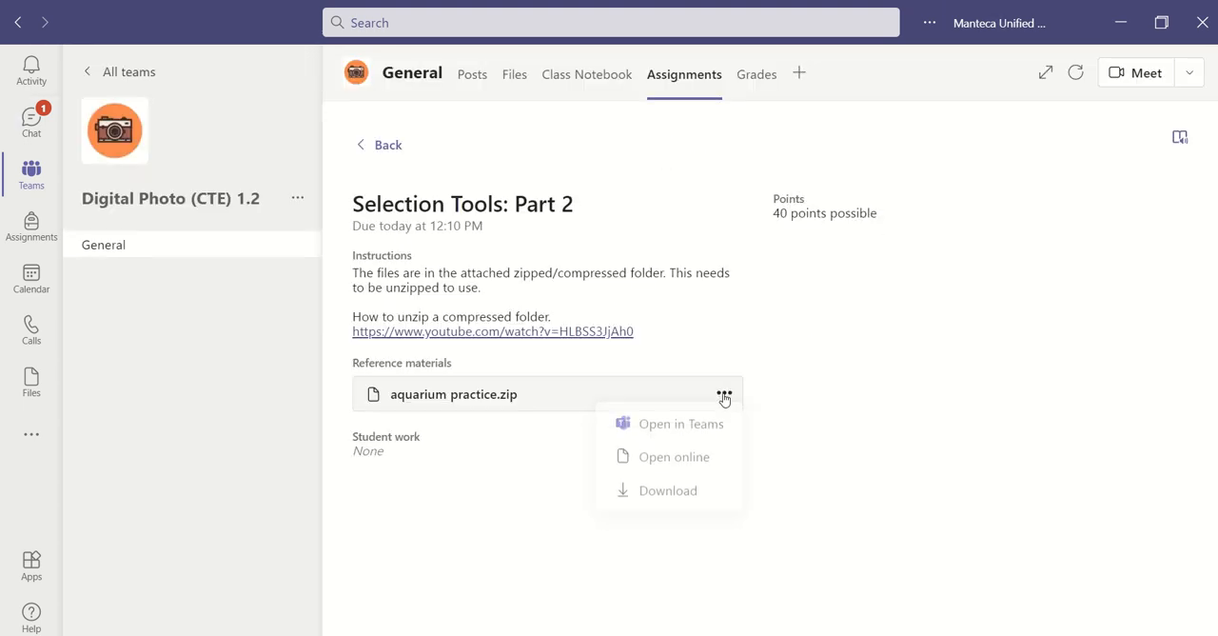
{"action": "left_click", "coordinate": [708, 494]}
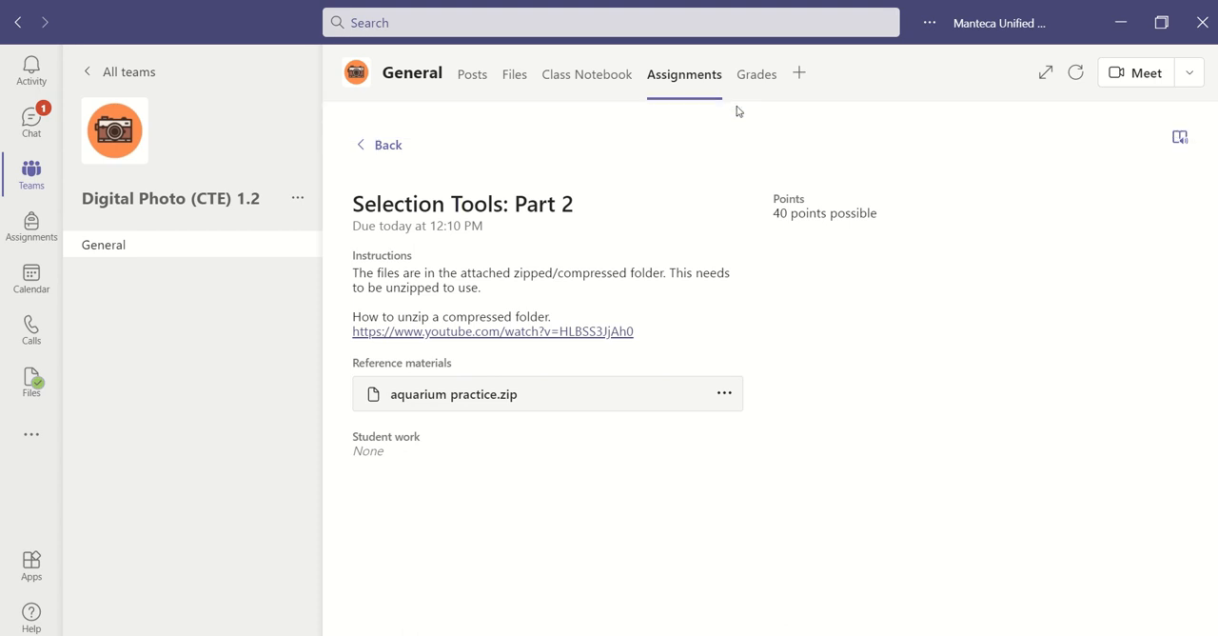
- Preview the list of files inside aquarium practice.zip and return to the assignment
{"action": "left_click", "coordinate": [587, 398]}
{"action": "scroll", "coordinate": [1025, 346], "scroll_direction": "down", "scroll_amount": 5}
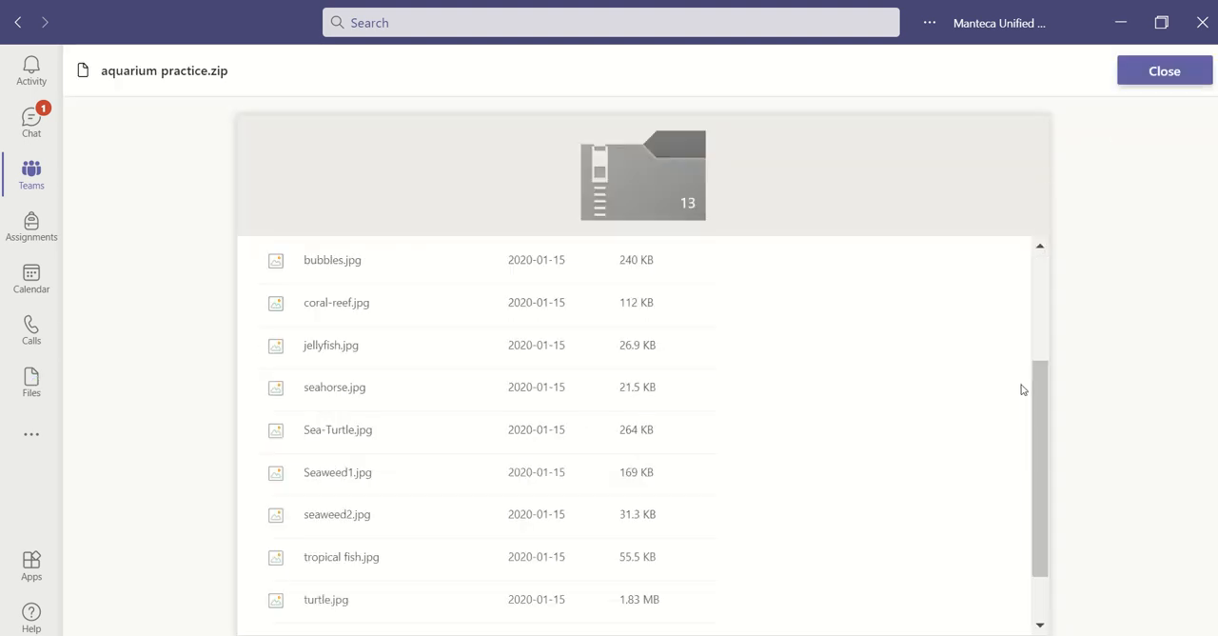
{"action": "scroll", "coordinate": [606, 359], "scroll_direction": "up", "scroll_amount": 5}
{"action": "scroll", "coordinate": [411, 423], "scroll_direction": "down", "scroll_amount": 5}
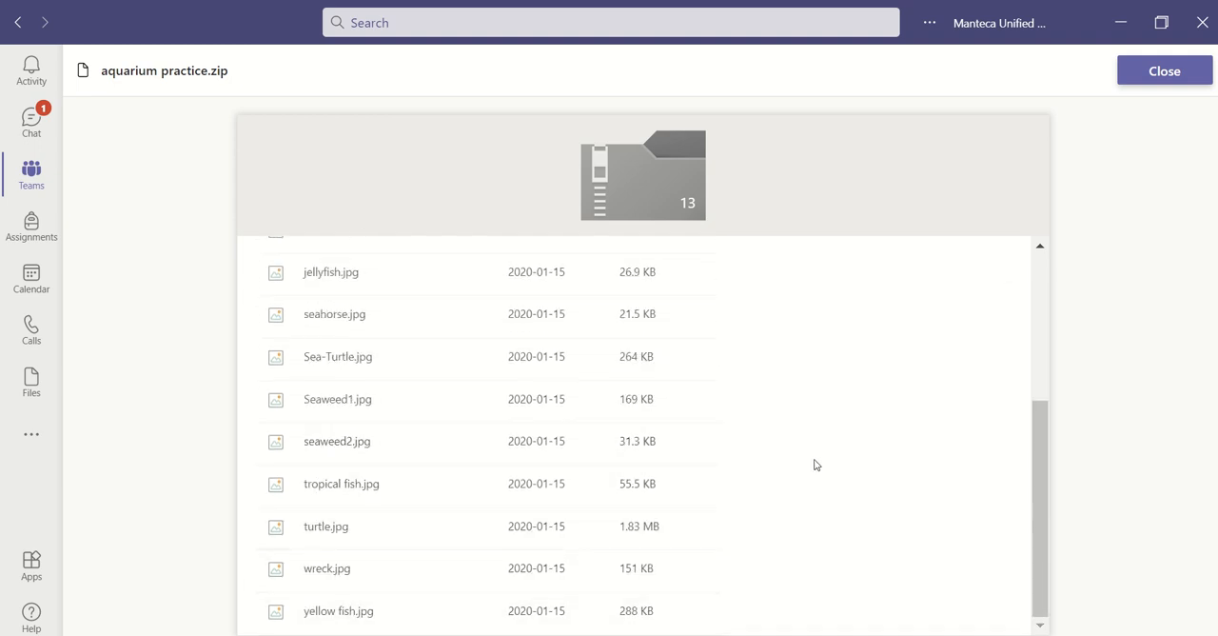
{"action": "left_click", "coordinate": [1142, 72]}
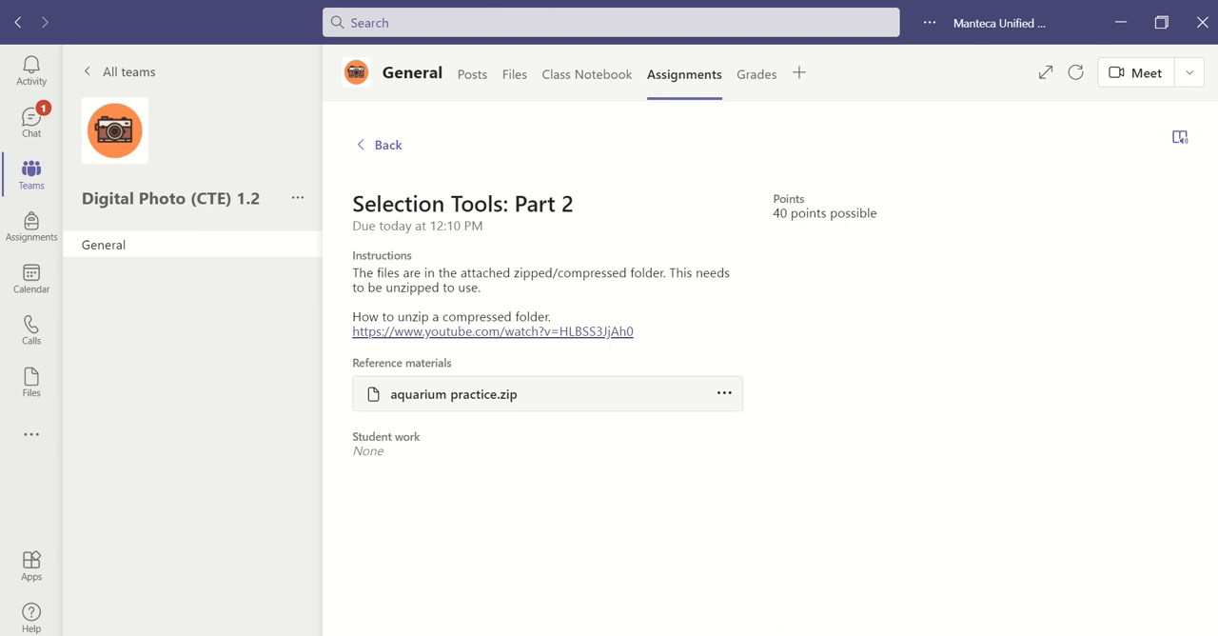
- Switch to File Explorer and extract the aquarium practice zip in Downloads to the suggested aquarium practice folder
{"action": "key", "text": "super"}
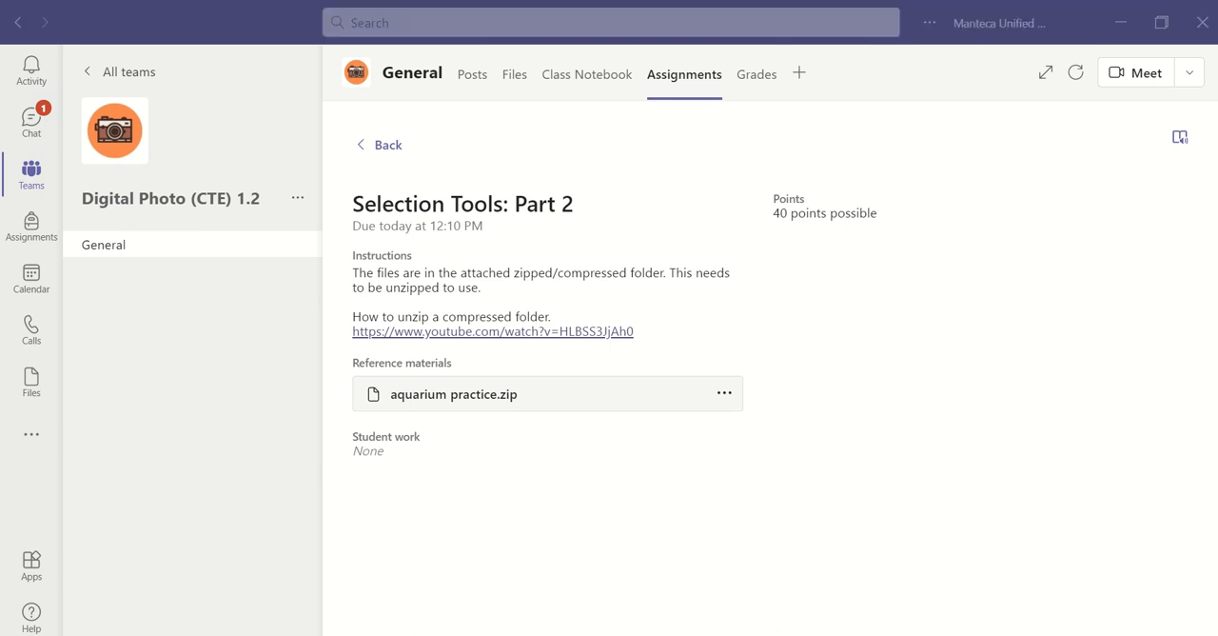
{"action": "key", "text": "super+e"}
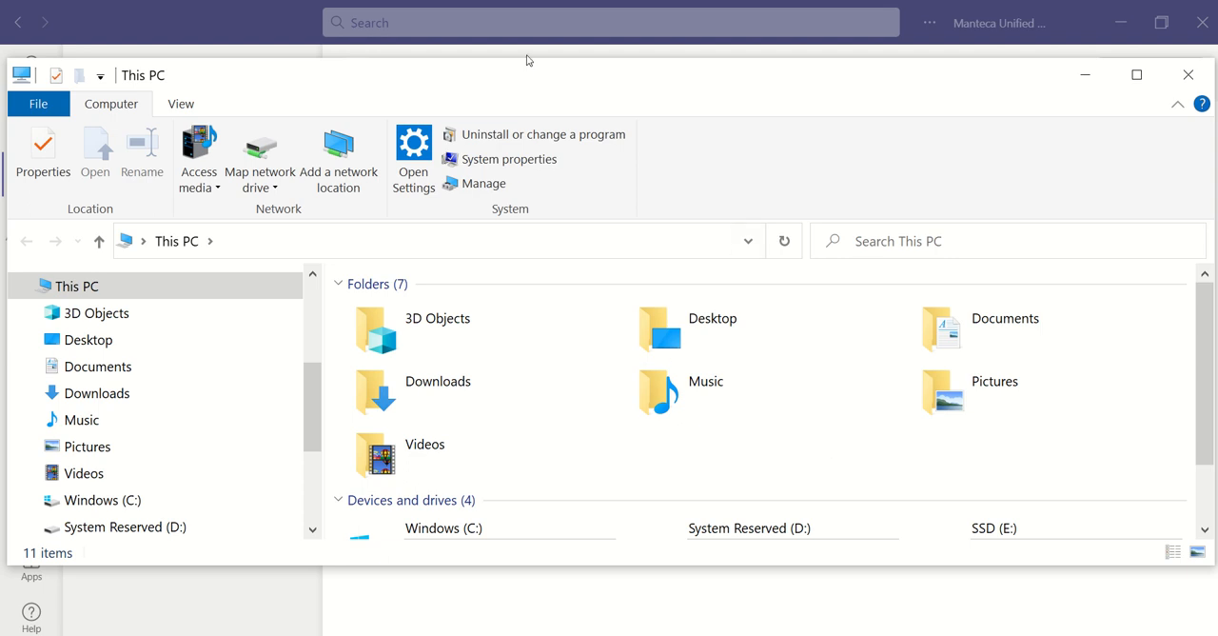
{"action": "left_click", "coordinate": [116, 396]}
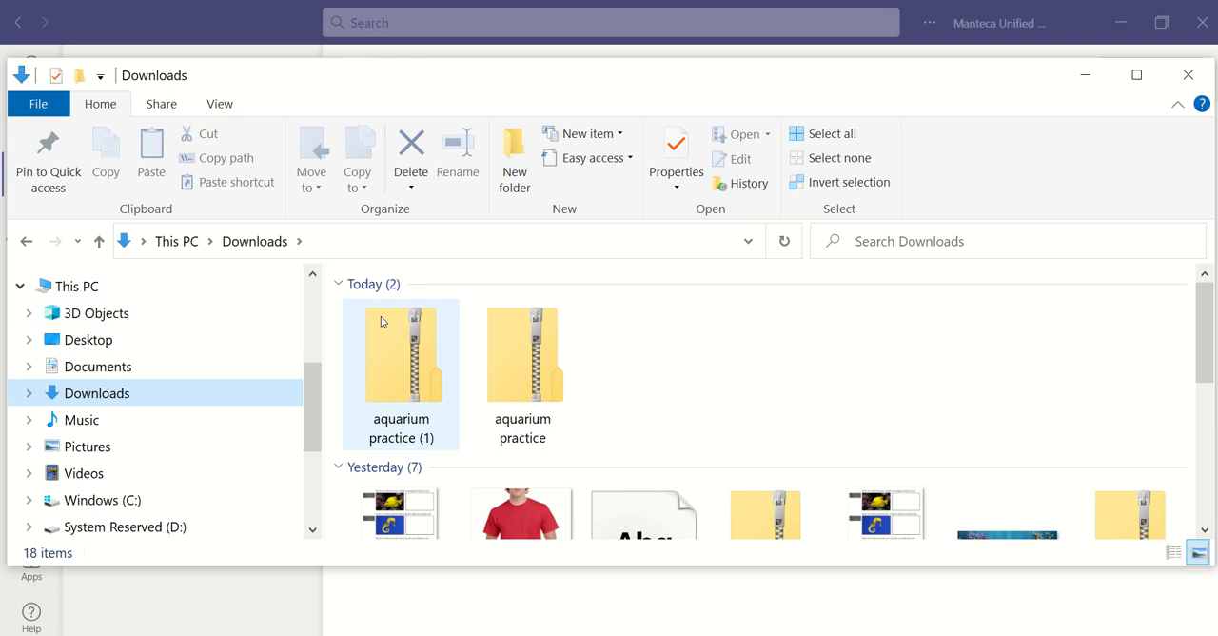
{"action": "left_click", "coordinate": [544, 353]}
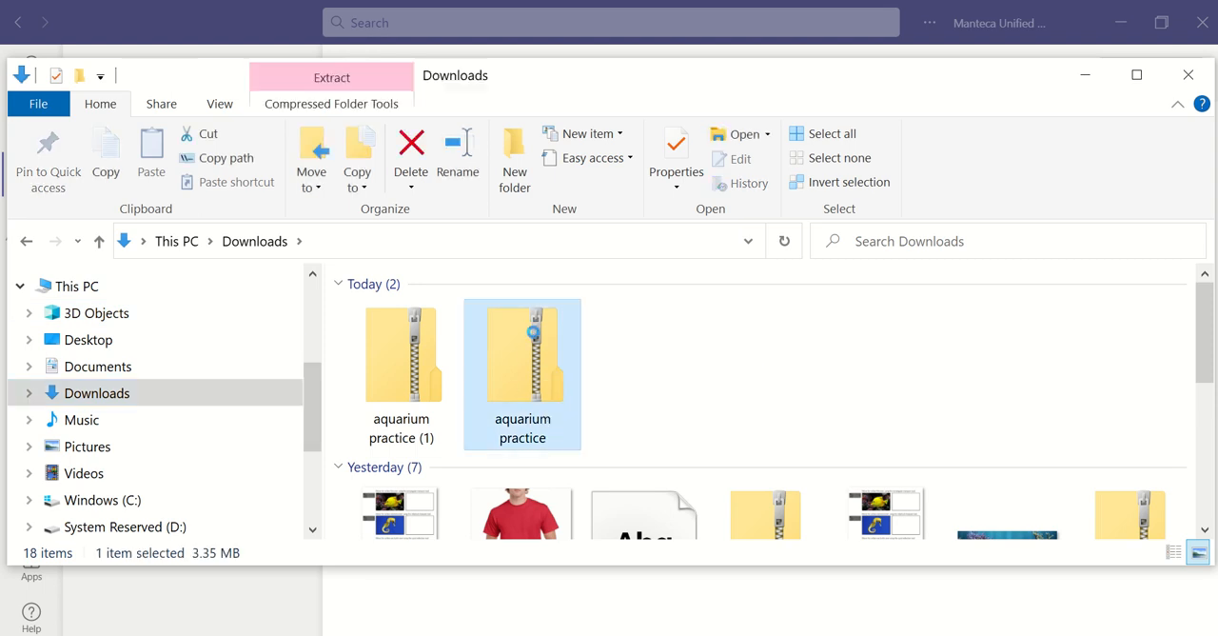
{"action": "right_click", "coordinate": [534, 335]}
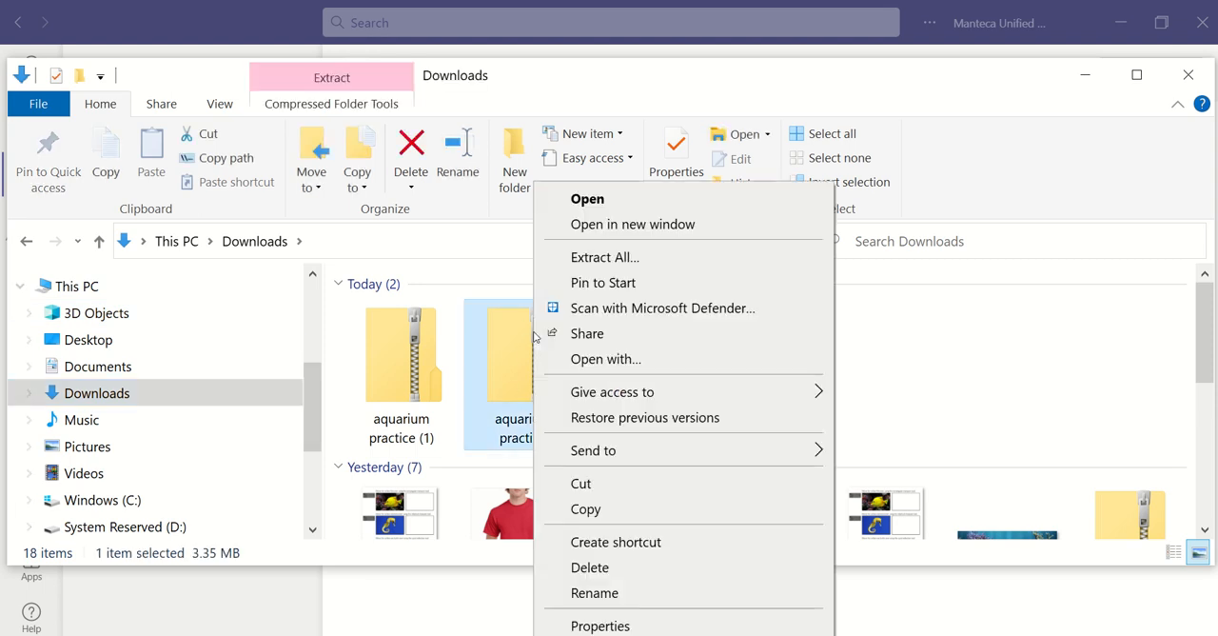
{"action": "left_click", "coordinate": [701, 259]}
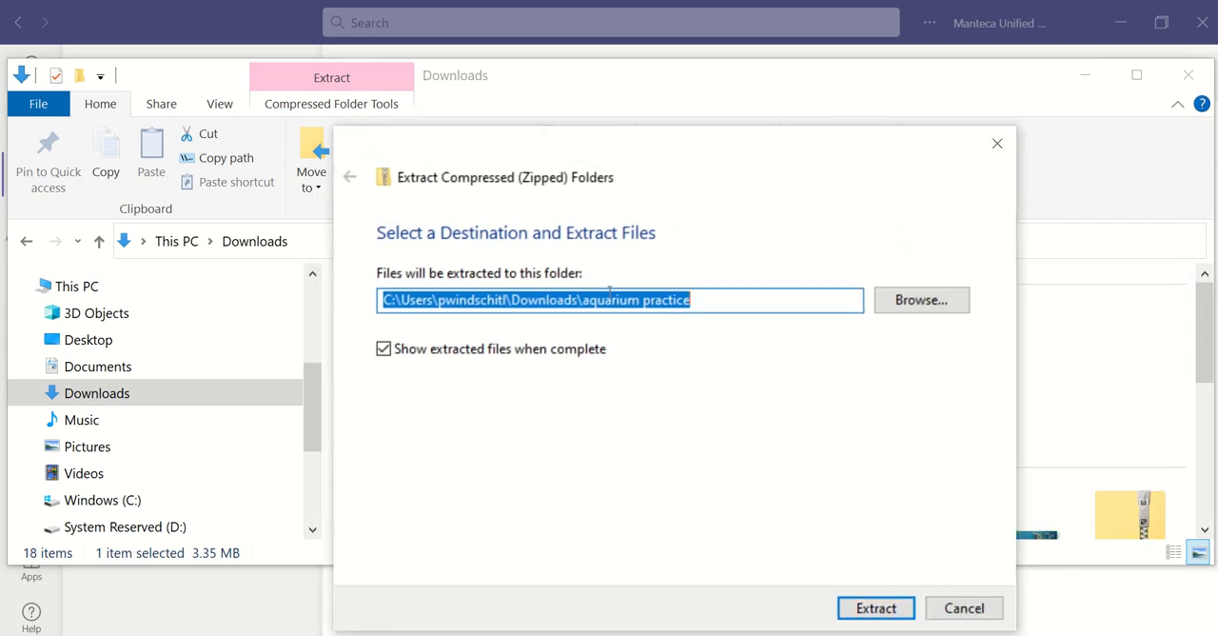
{"action": "left_click", "coordinate": [885, 609]}
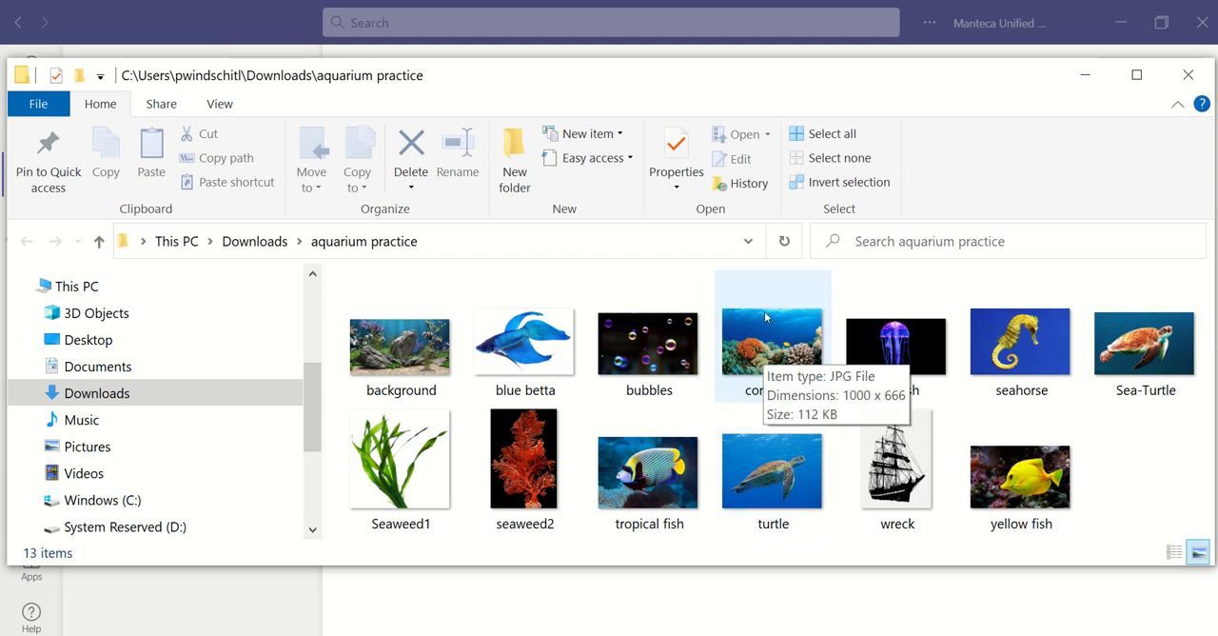
- Open the coral-reef image from the extracted aquarium practice folder in Photoshop
{"action": "left_click_drag", "start_coordinate": [766, 336], "coordinate": [616, 286]}
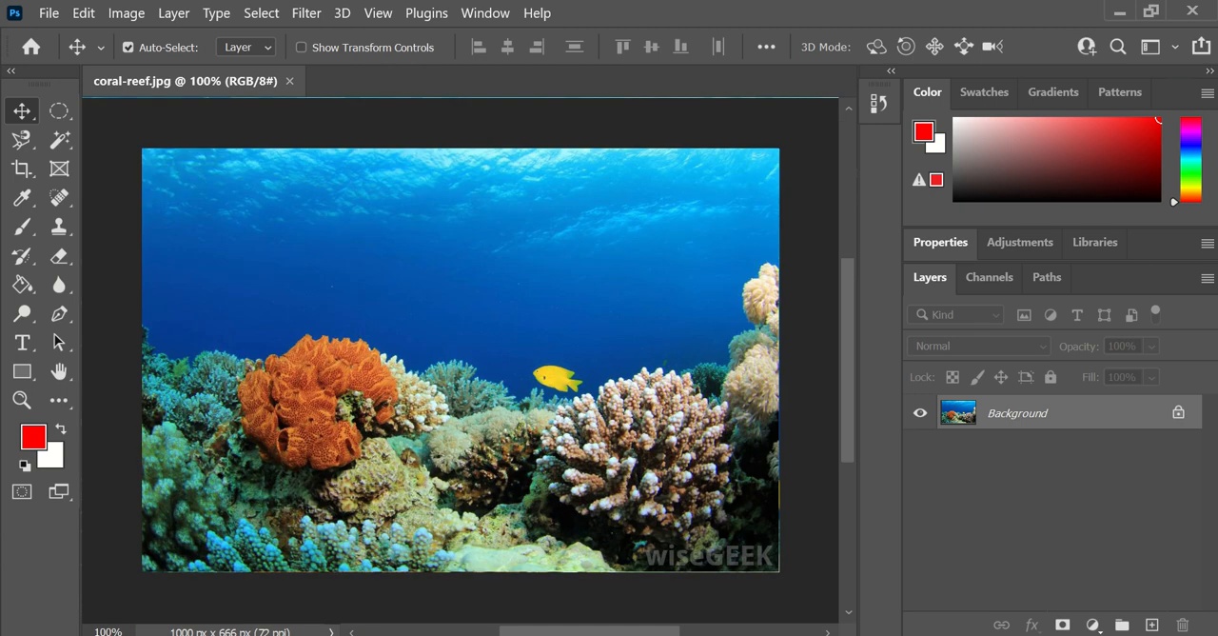
- Try to bring coral-reef into Photoshop straight from the unextracted aquarium practice zip in Downloads
{"action": "left_click", "coordinate": [341, 588]}
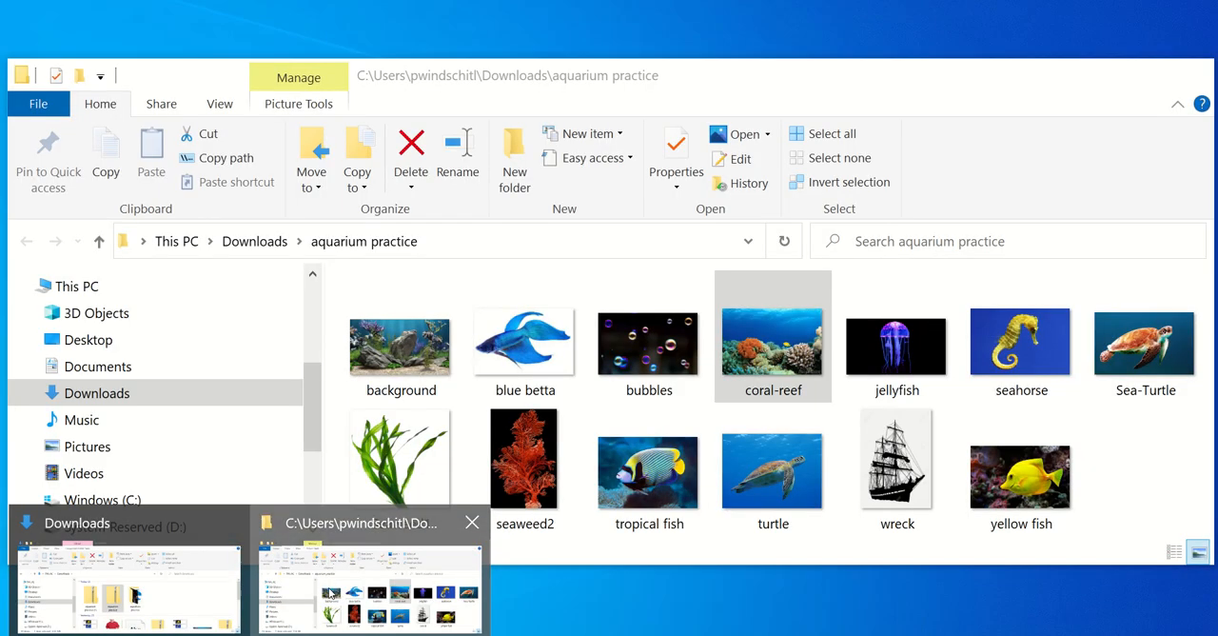
{"action": "left_click", "coordinate": [98, 241]}
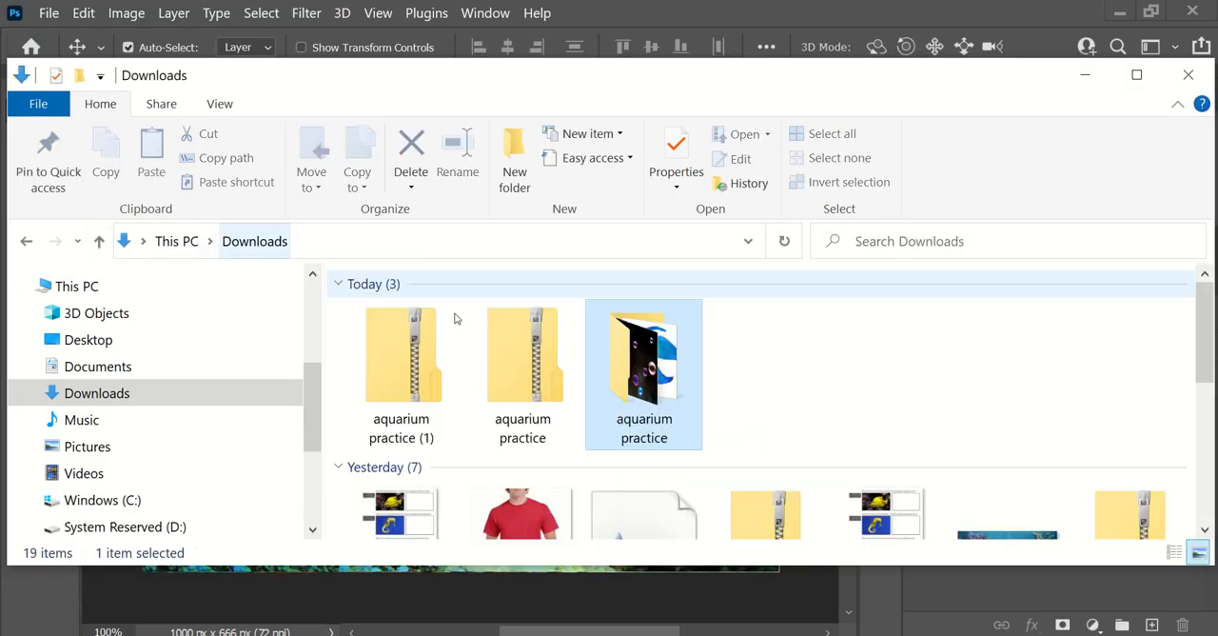
{"action": "double_click", "coordinate": [548, 357]}
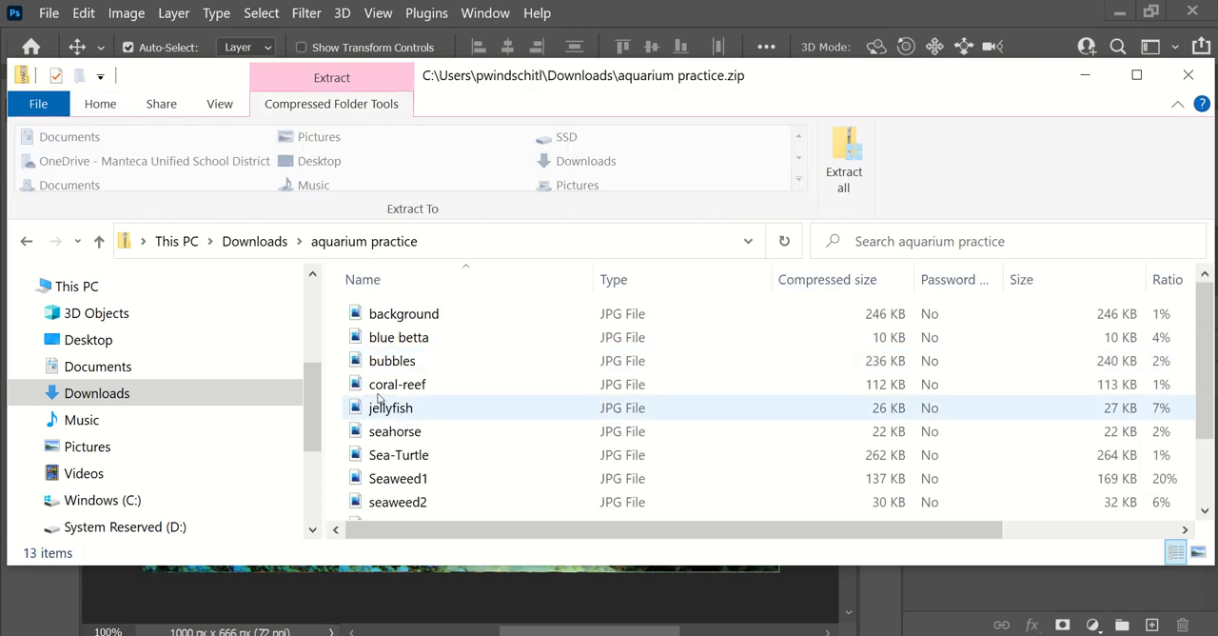
{"action": "left_click_drag", "start_coordinate": [385, 388], "coordinate": [512, 581]}
{"action": "left_click", "coordinate": [514, 581]}
{"action": "left_click", "coordinate": [249, 635]}
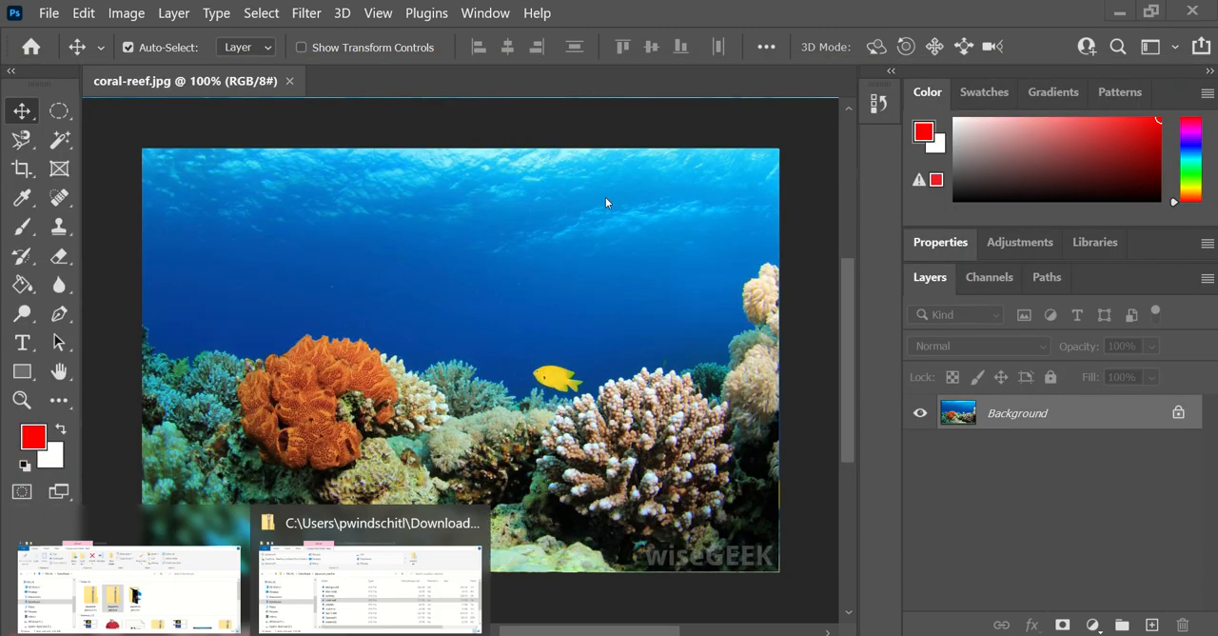
- Try to bring the background image from the unextracted zip into the open coral-reef document
{"action": "left_click", "coordinate": [283, 582]}
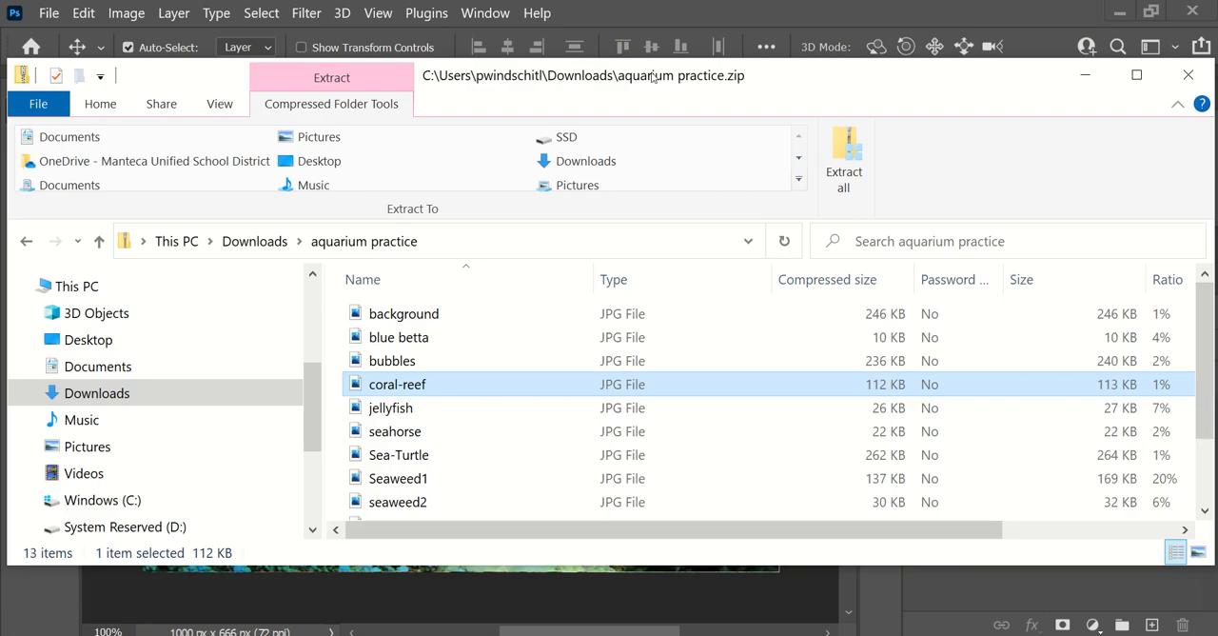
{"action": "left_click_drag", "start_coordinate": [653, 76], "coordinate": [645, 241]}
{"action": "mouse_move", "coordinate": [432, 483]}
{"action": "left_mouse_down"}
{"action": "mouse_move", "coordinate": [465, 158]}
{"action": "mouse_move", "coordinate": [436, 477]}
{"action": "left_mouse_up"}
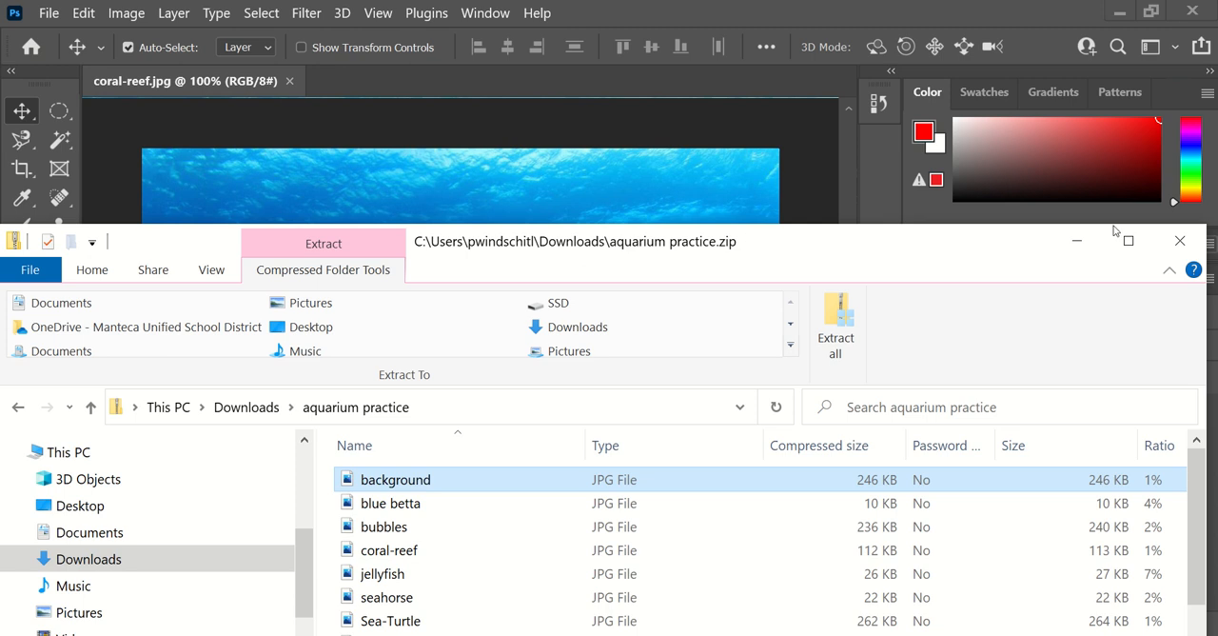
- Place blue betta from the extracted aquarium practice folder into the coral-reef document and move it slightly down and left, clear of the yellow fish
{"action": "left_click", "coordinate": [17, 407]}
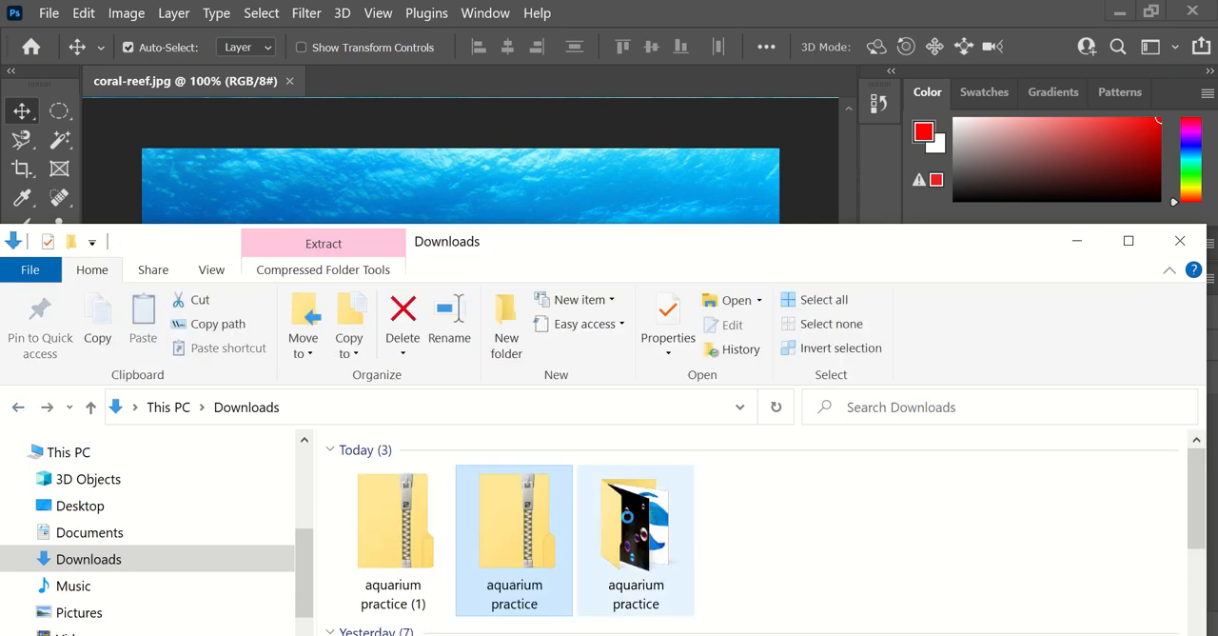
{"action": "double_click", "coordinate": [627, 533]}
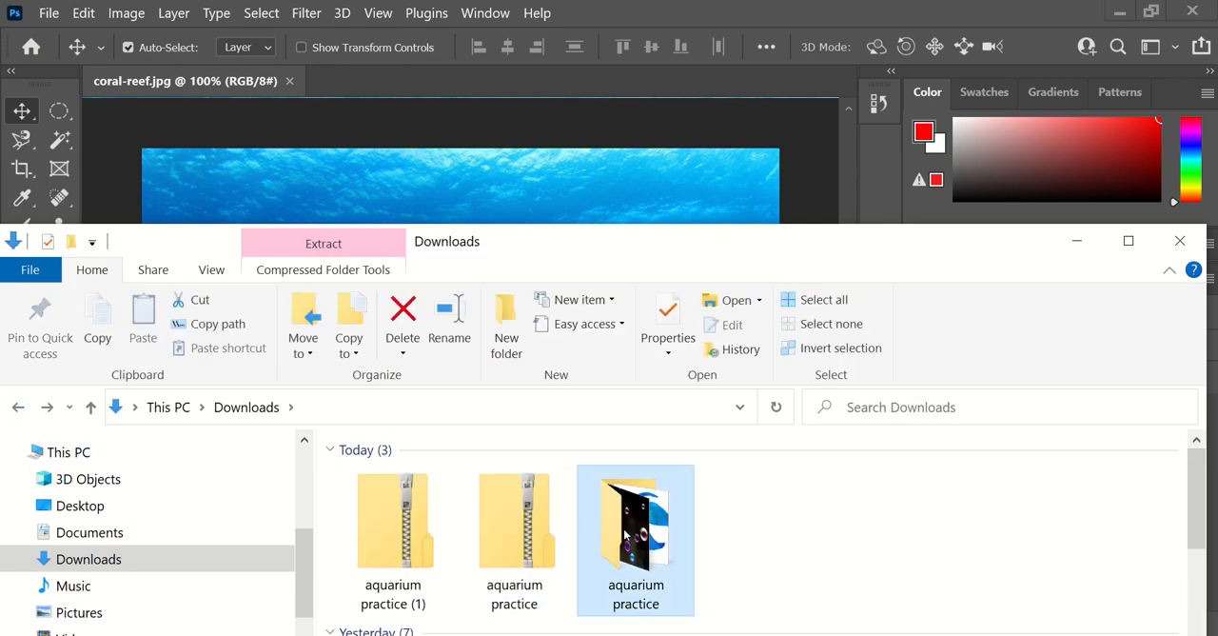
{"action": "left_click_drag", "start_coordinate": [579, 244], "coordinate": [578, 221]}
{"action": "left_click_drag", "start_coordinate": [506, 466], "coordinate": [444, 169]}
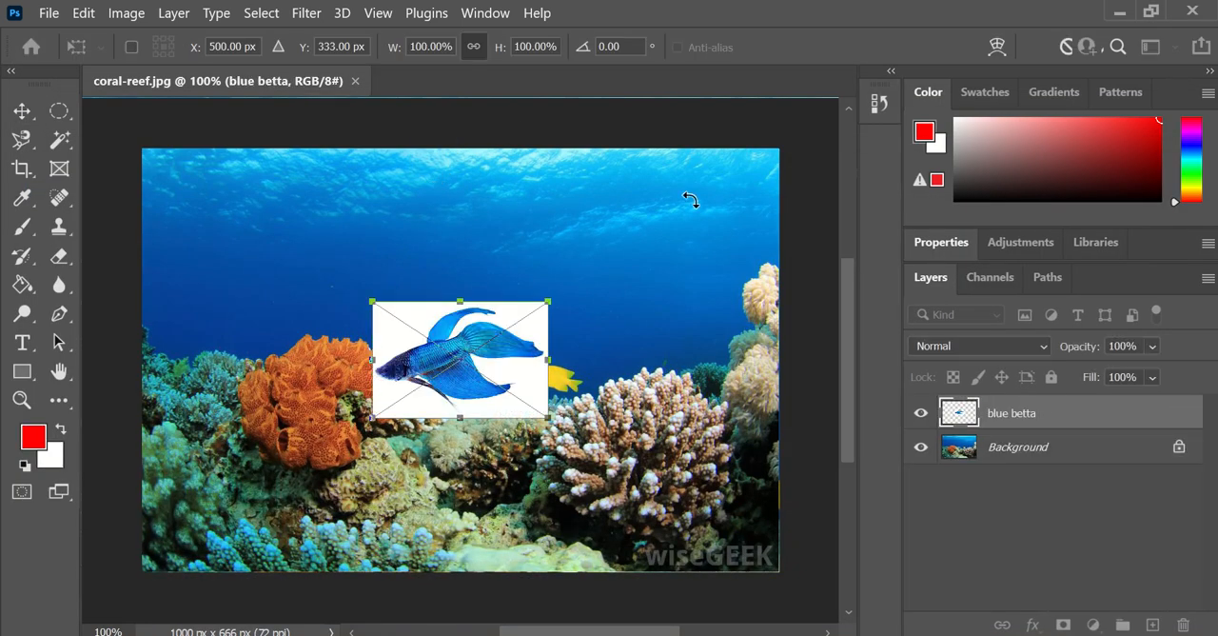
{"action": "key", "text": "Return"}
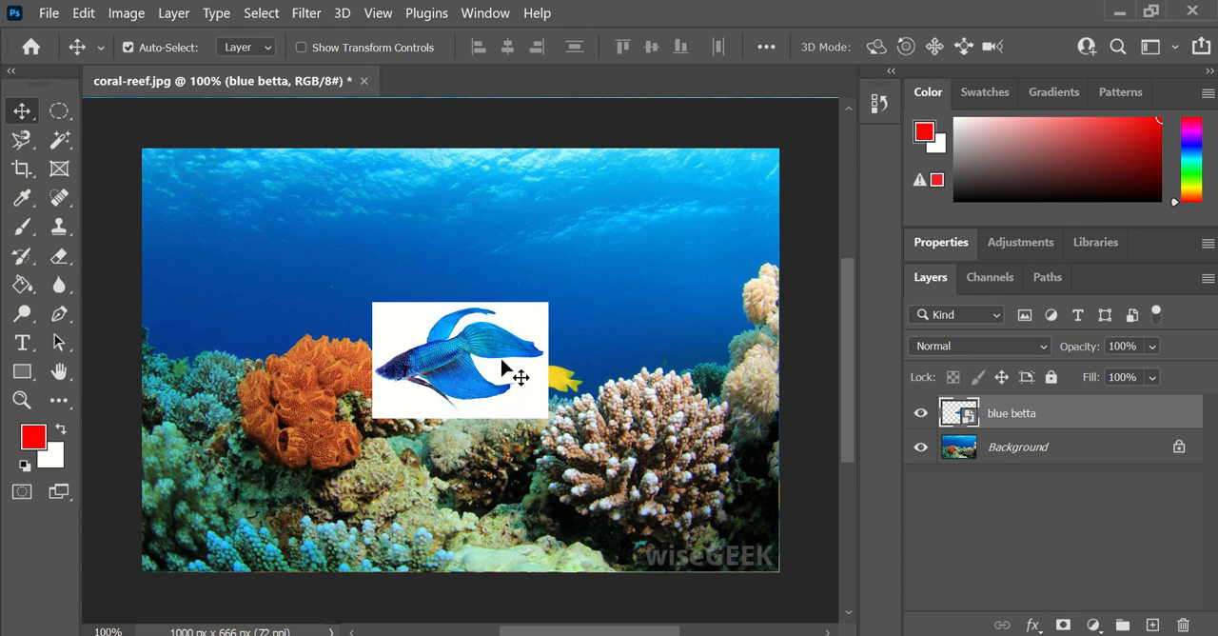
{"action": "mouse_move", "coordinate": [517, 381]}
{"action": "left_mouse_down"}
{"action": "mouse_move", "coordinate": [468, 367]}
{"action": "mouse_move", "coordinate": [496, 391]}
{"action": "left_mouse_up"}
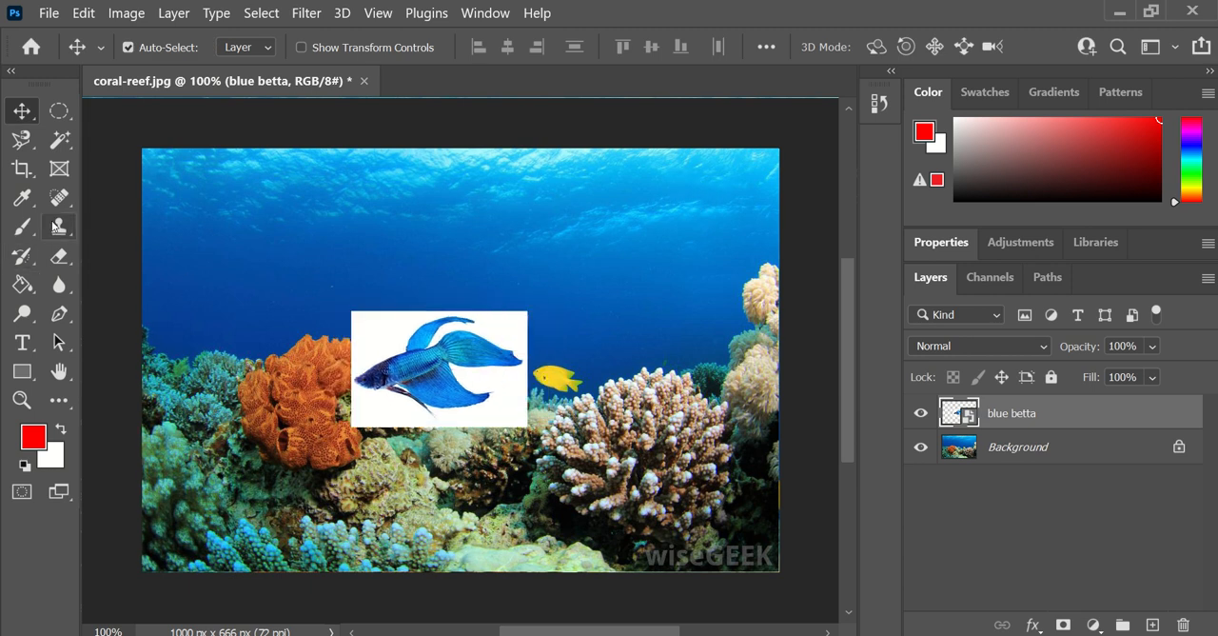
{"action": "left_click", "coordinate": [26, 141]}
{"action": "left_click", "coordinate": [90, 180]}
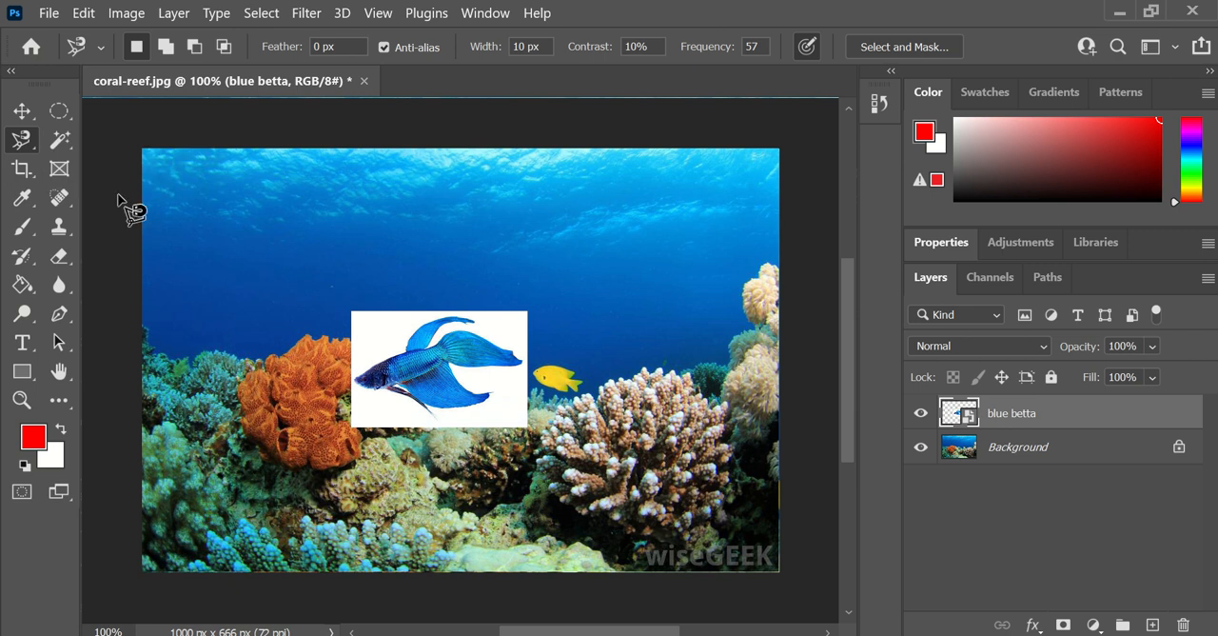
{"action": "left_click", "coordinate": [358, 378]}
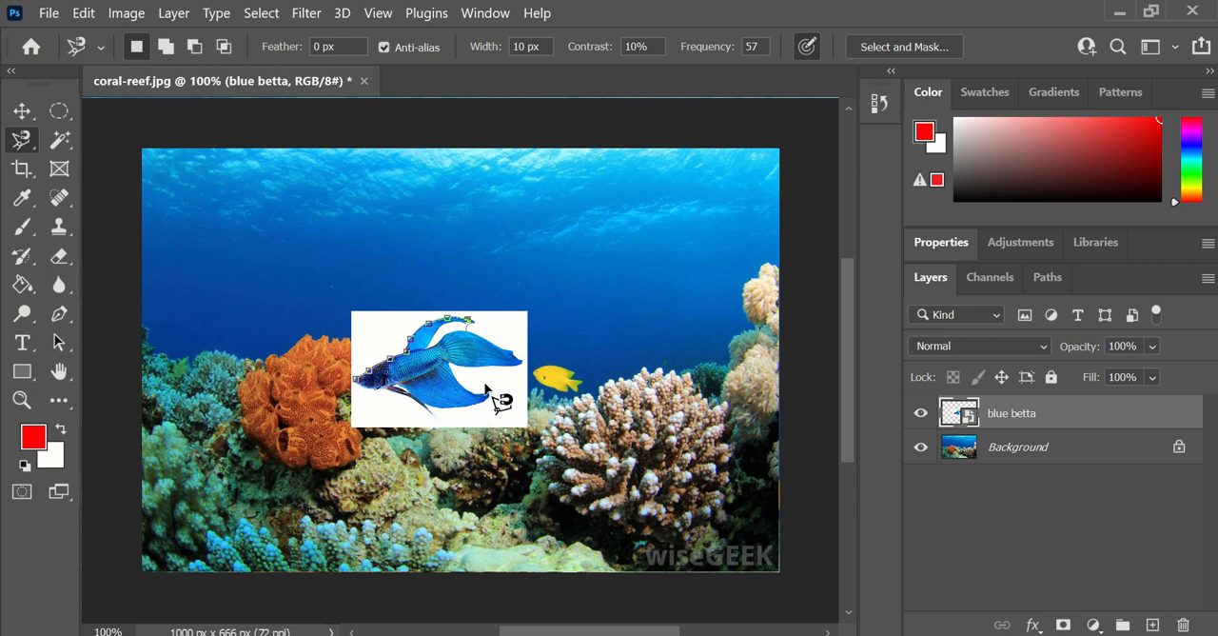
{"action": "key", "text": "Escape"}
{"action": "key", "text": "v"}
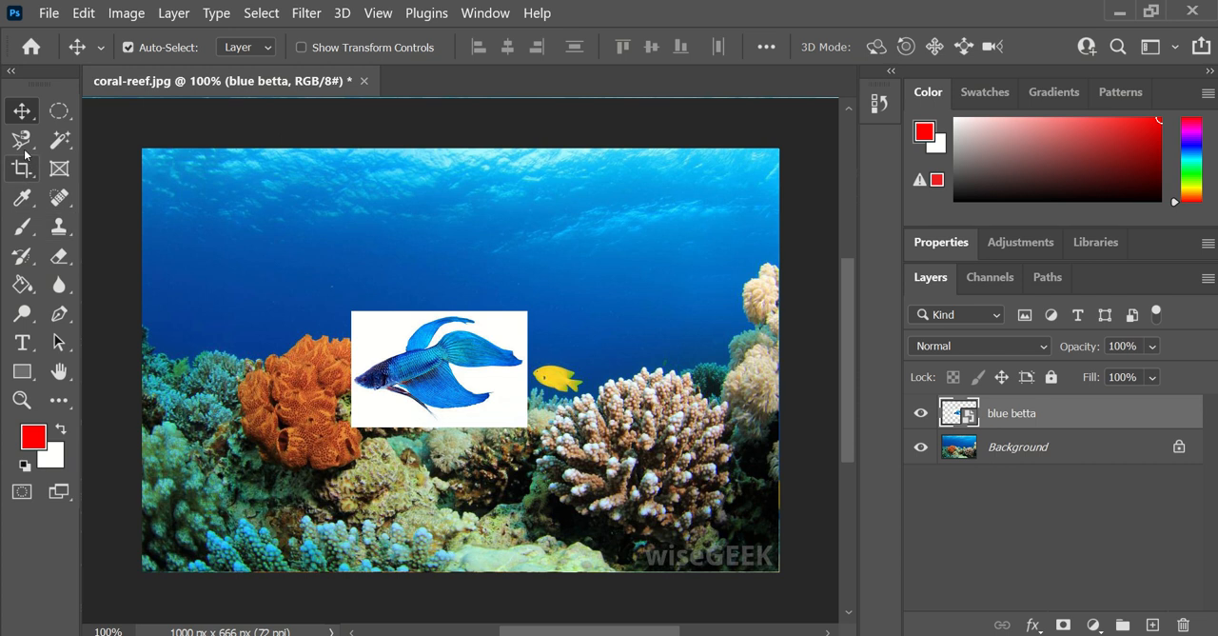
- Select the white background around the blue betta with the Magic Wand tool and try to delete it
{"action": "left_click", "coordinate": [59, 142]}
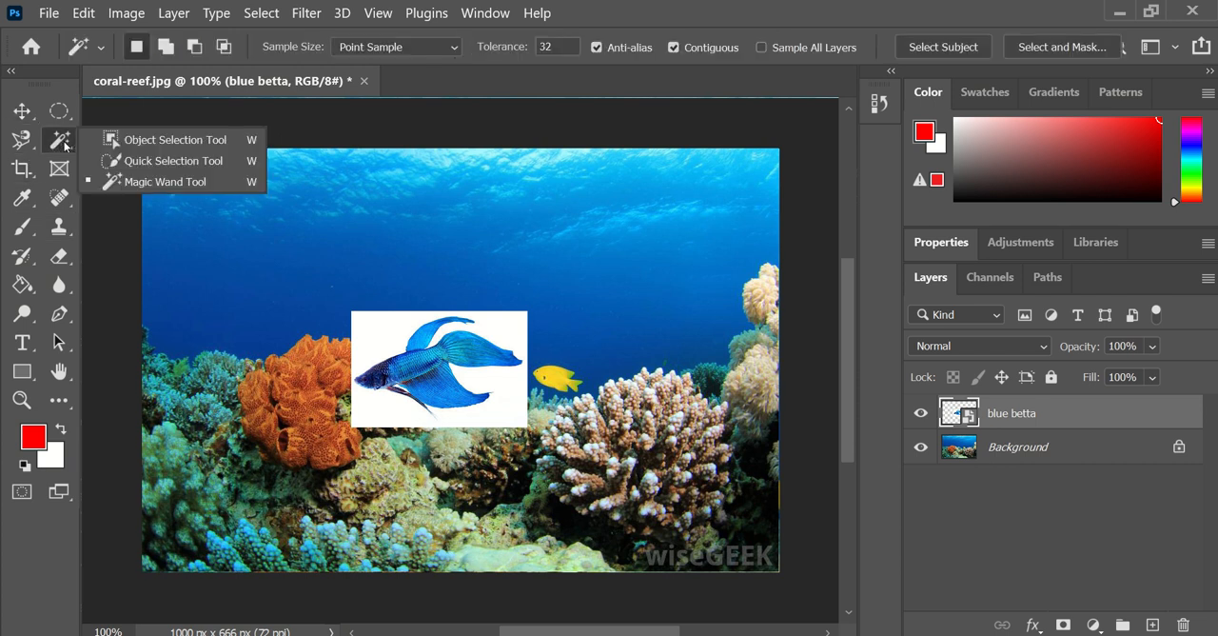
{"action": "left_click", "coordinate": [153, 182]}
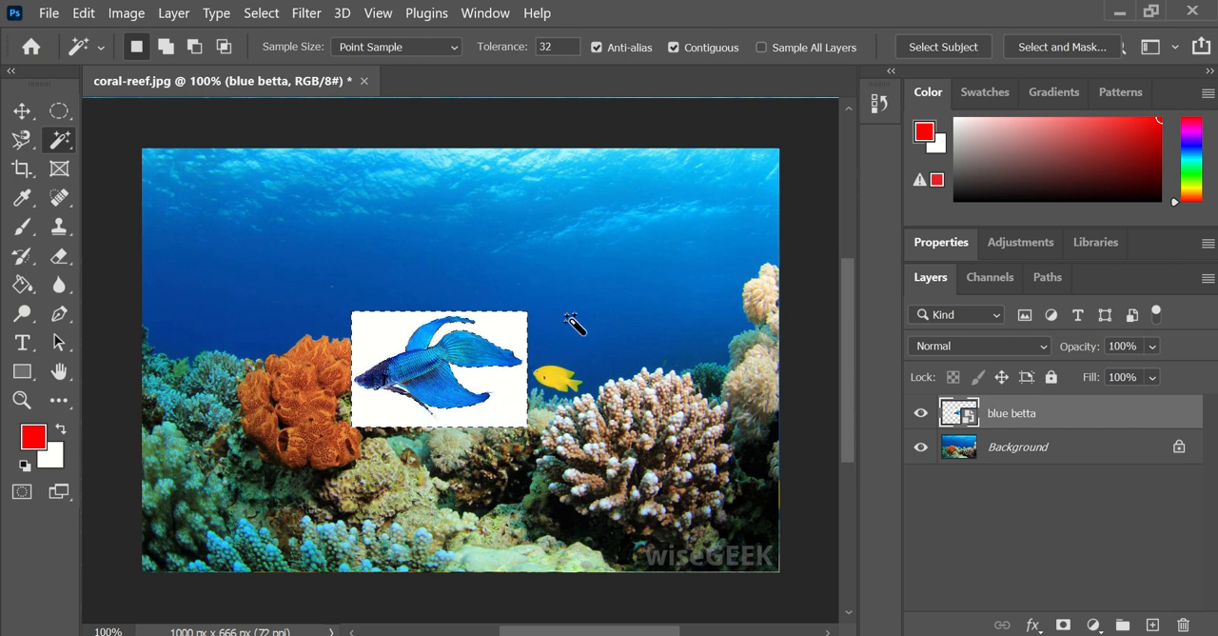
{"action": "key", "text": "Delete"}
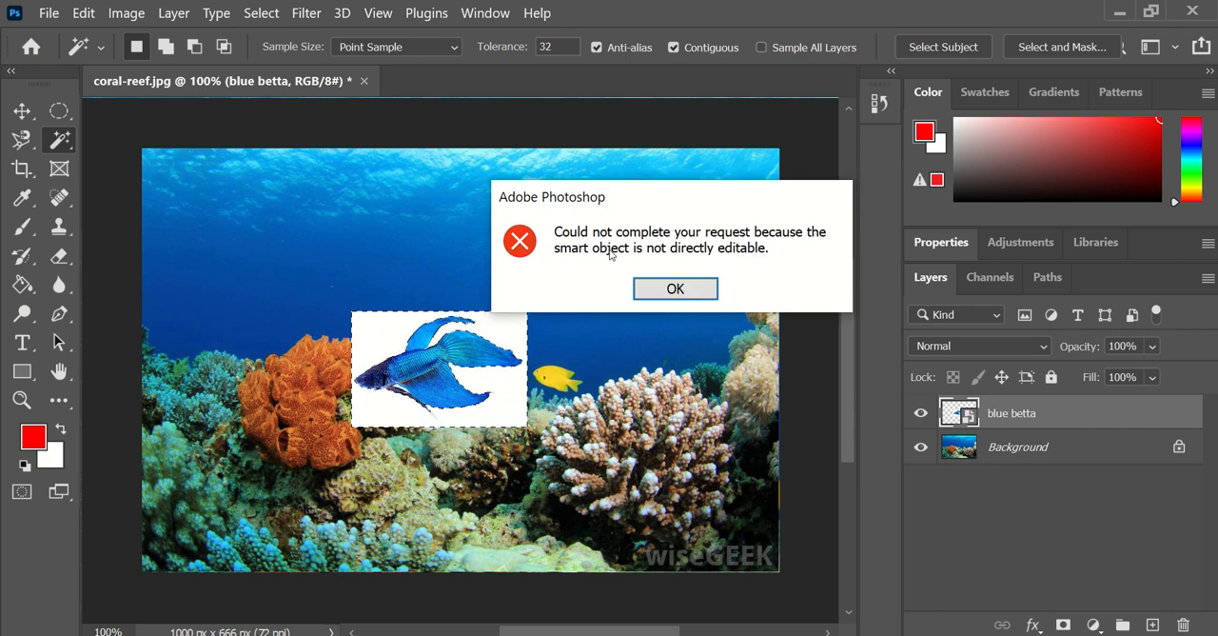
{"action": "left_click", "coordinate": [675, 288]}
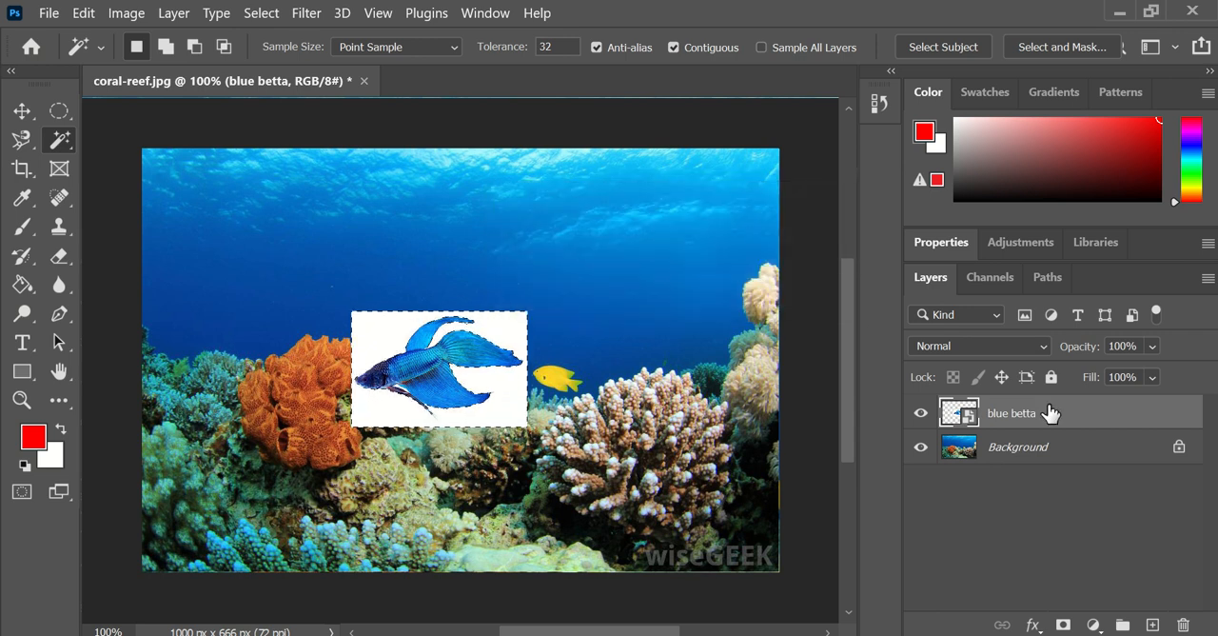
- Rasterize the blue betta layer and delete the selected white background around the fish
{"action": "right_click", "coordinate": [1028, 413]}
{"action": "left_click", "coordinate": [971, 419]}
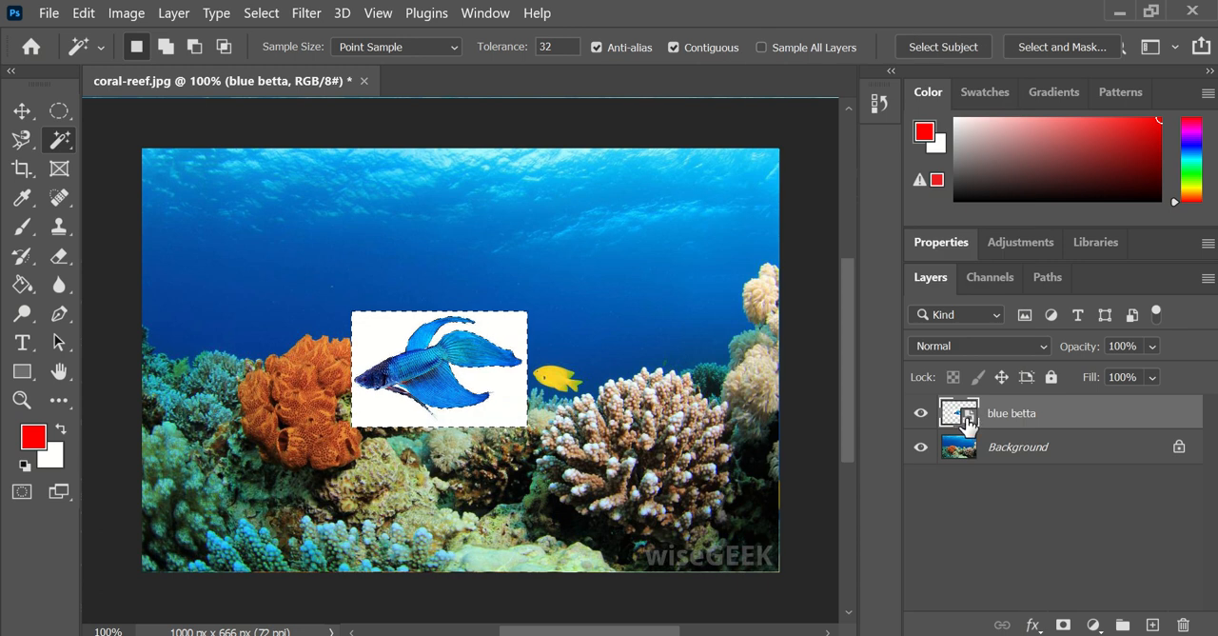
{"action": "right_click", "coordinate": [1012, 411]}
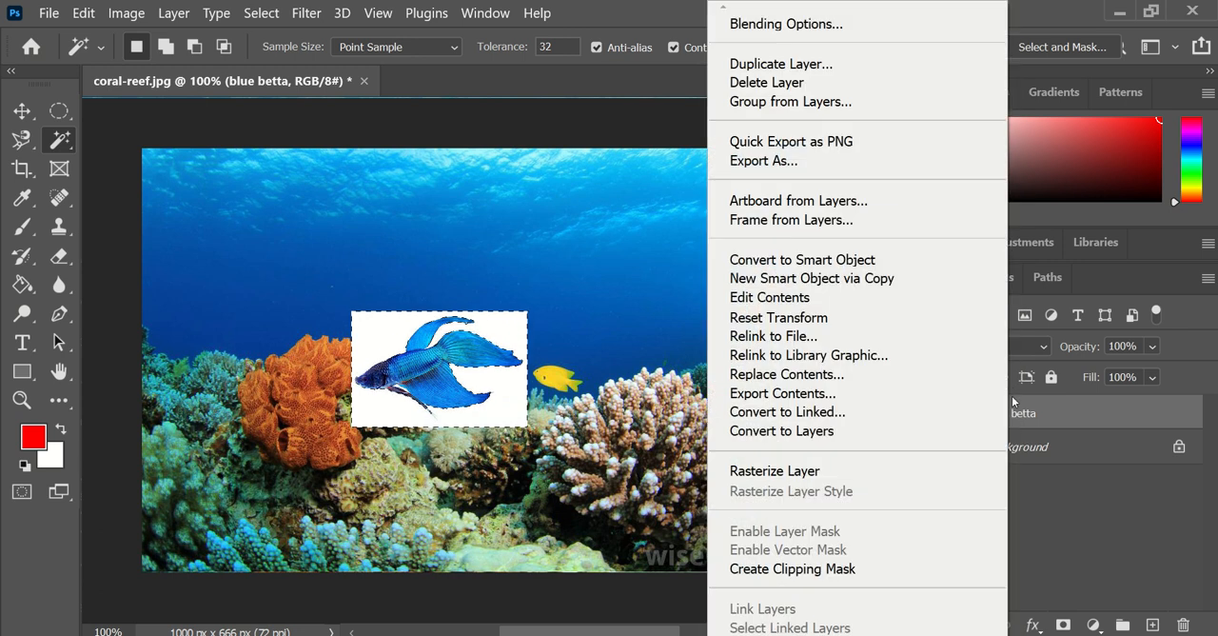
{"action": "left_click", "coordinate": [906, 468]}
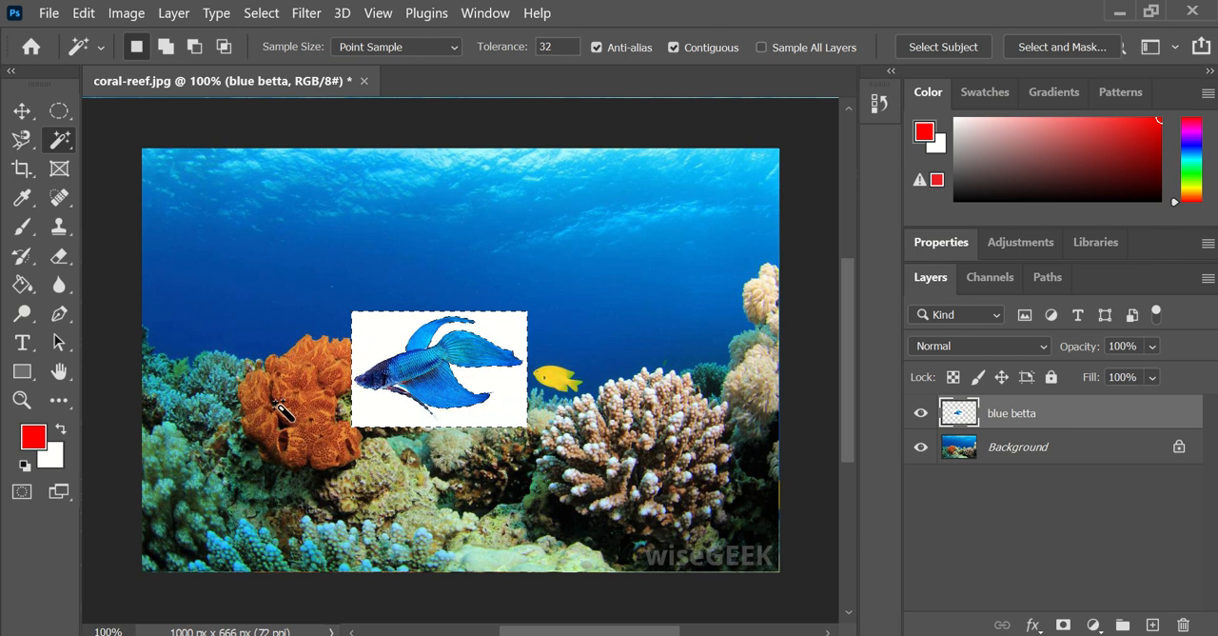
{"action": "key", "text": "Delete"}
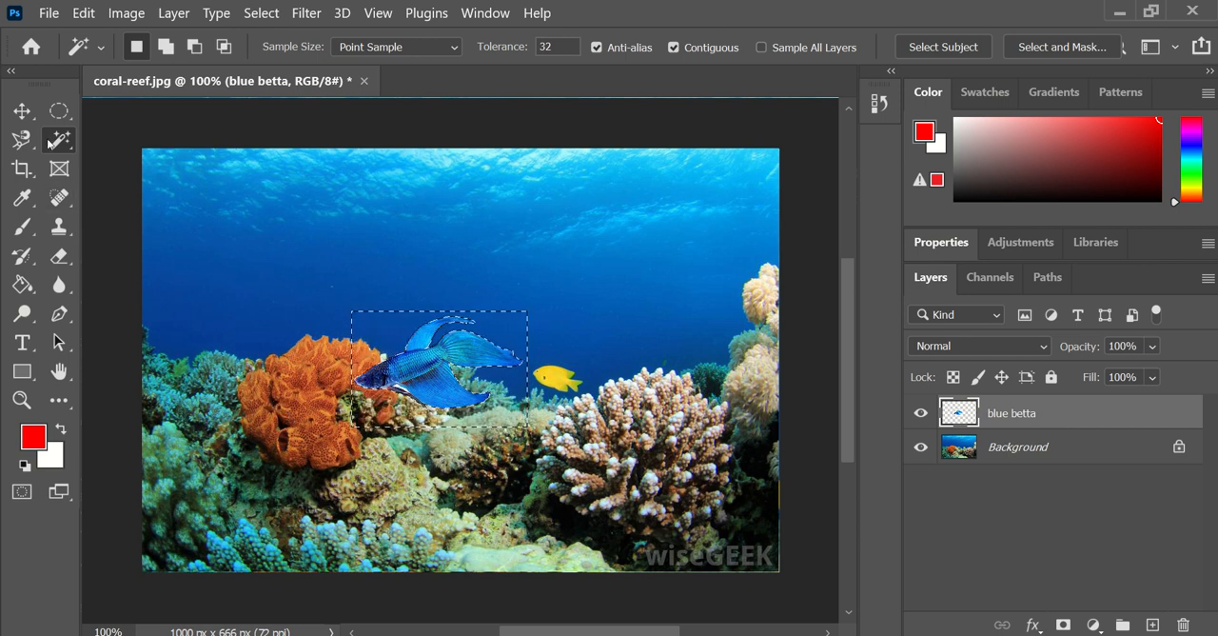
- Deselect and move the cut-out betta up and right into the open water above the yellow fish
{"action": "left_click", "coordinate": [22, 112]}
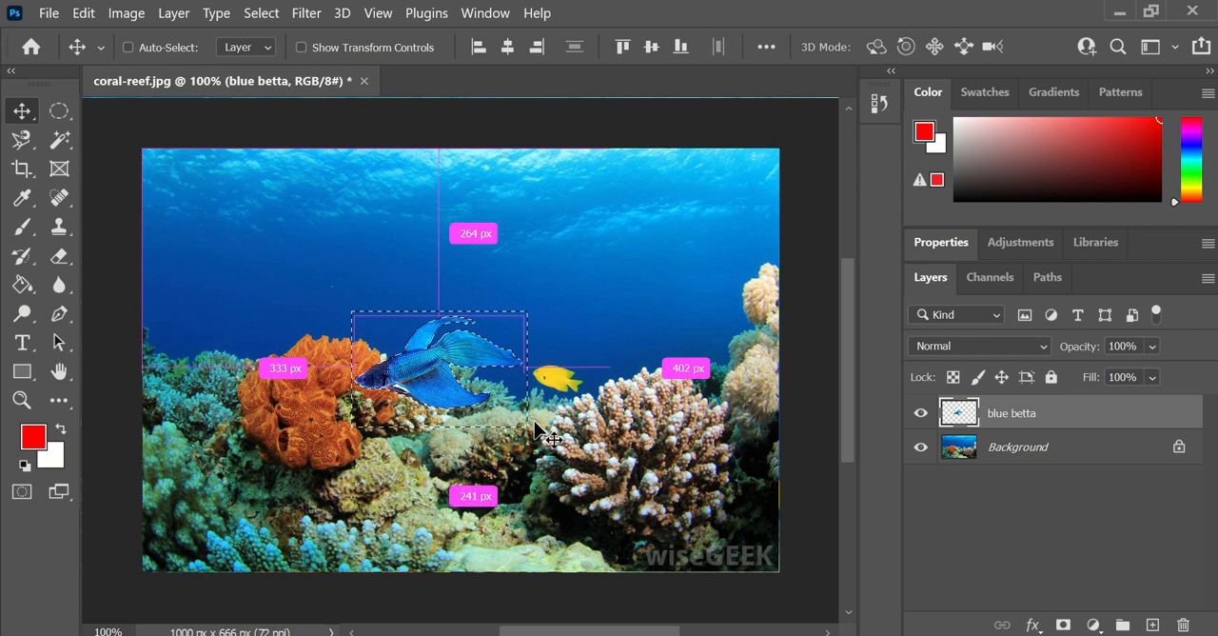
{"action": "key", "text": "ctrl+d"}
{"action": "left_click_drag", "start_coordinate": [427, 382], "coordinate": [578, 285]}
- Remove the white patch beneath the betta's belly, between its lower fins, using the Magic Wand, and deselect
{"action": "key", "text": "z"}
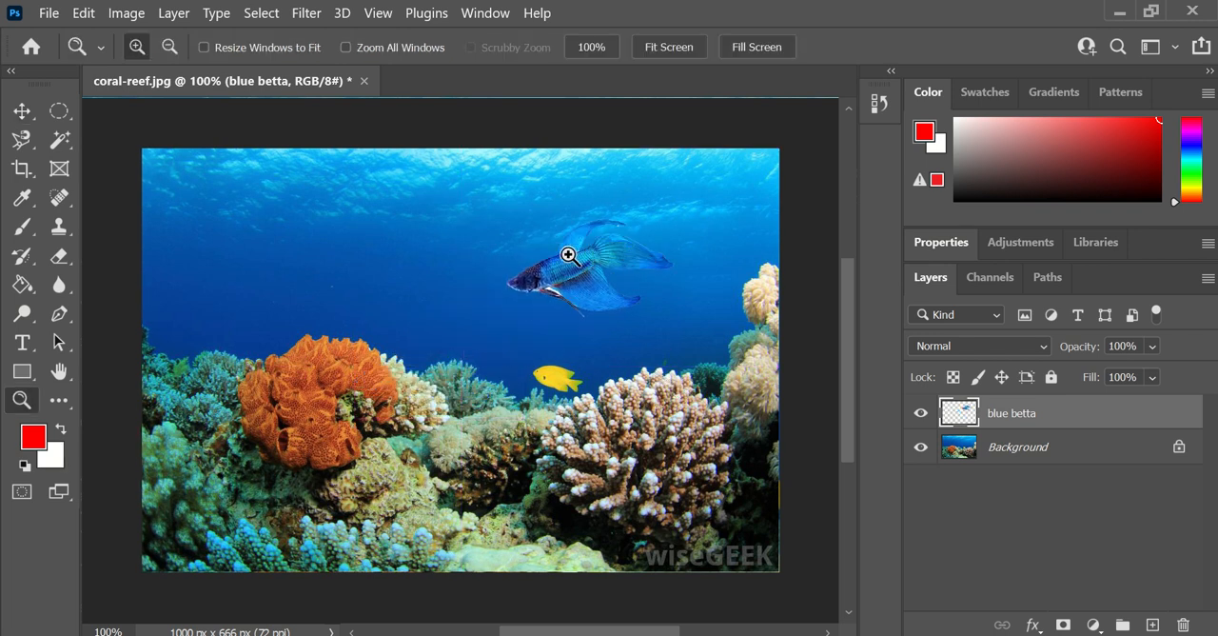
{"action": "left_click", "coordinate": [536, 273]}
{"action": "left_click", "coordinate": [535, 317]}
{"action": "left_click", "coordinate": [537, 318]}
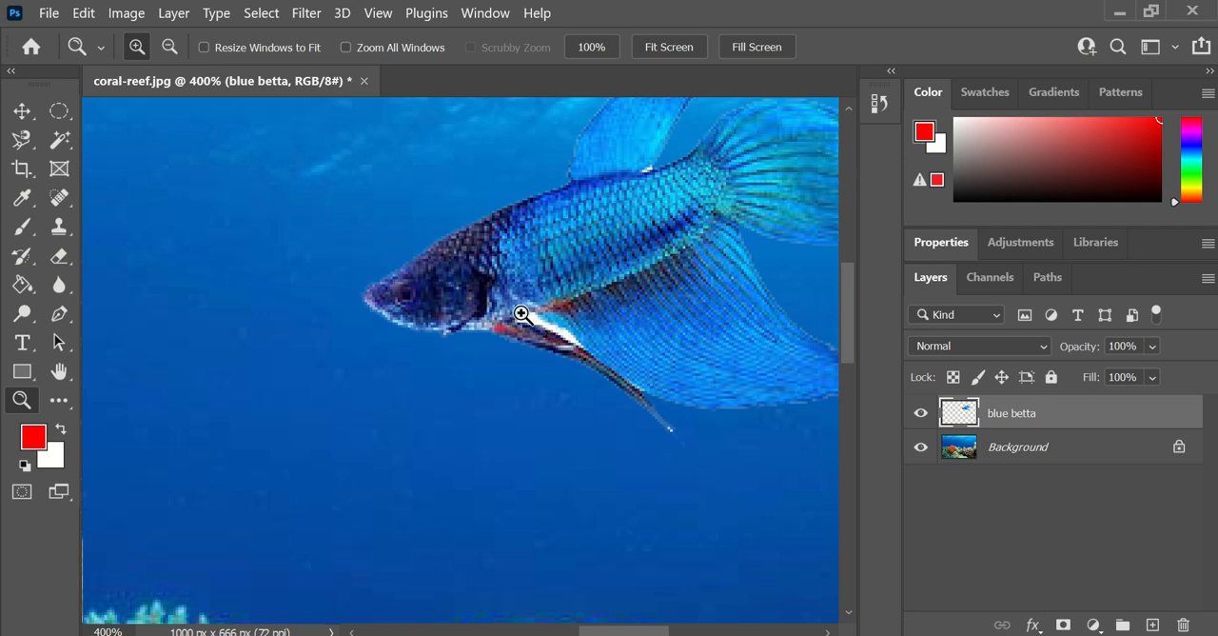
{"action": "key", "text": "w"}
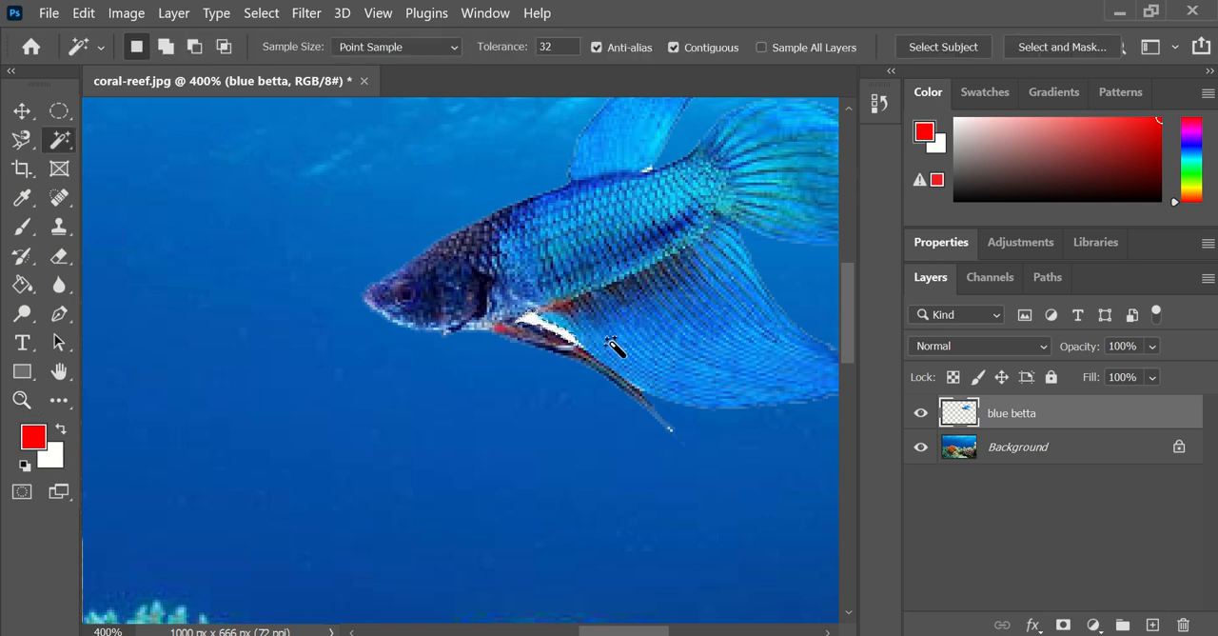
{"action": "key", "text": "Delete"}
{"action": "key", "text": "ctrl+d"}
- Erase the remaining white specks around the betta's fins with the Eraser tool at brush size 1
{"action": "key", "text": "z"}
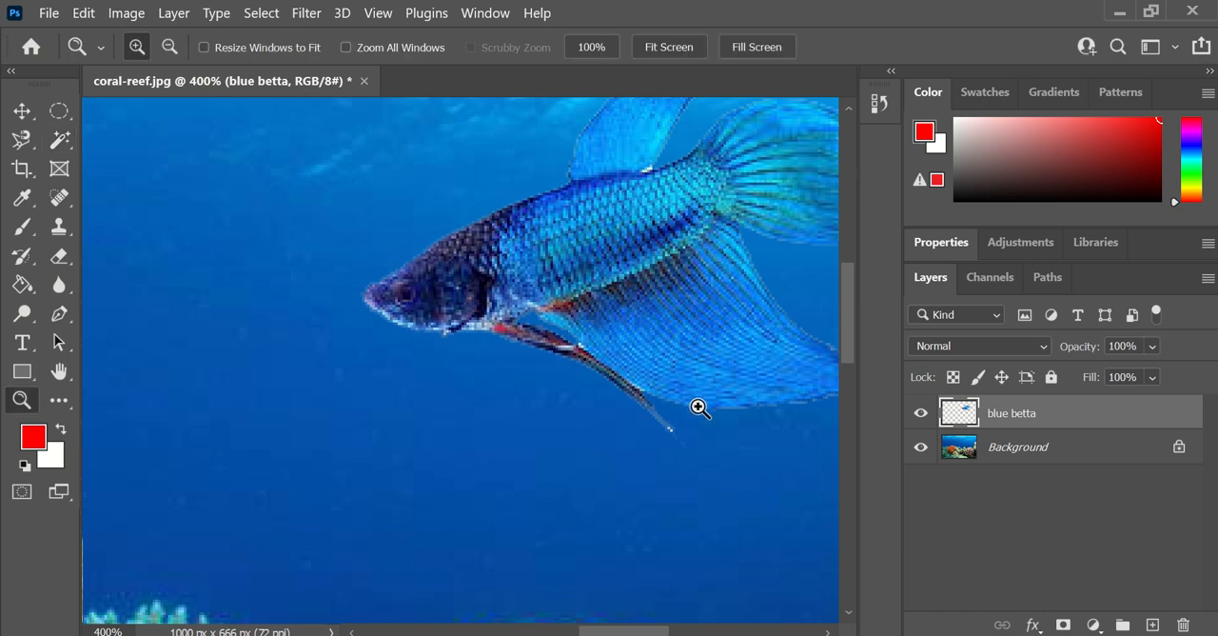
{"action": "left_click", "coordinate": [688, 346], "text": "alt"}
{"action": "left_click", "coordinate": [694, 365], "text": "alt"}
{"action": "left_click", "coordinate": [723, 238]}
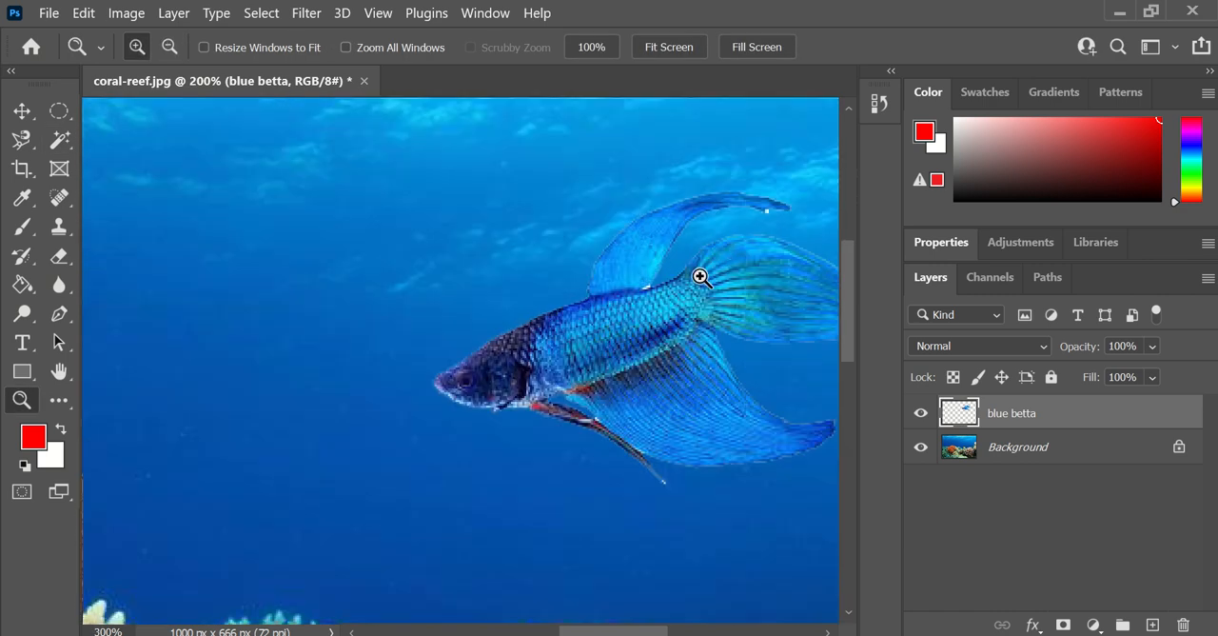
{"action": "left_click", "coordinate": [747, 228]}
{"action": "left_click", "coordinate": [697, 233]}
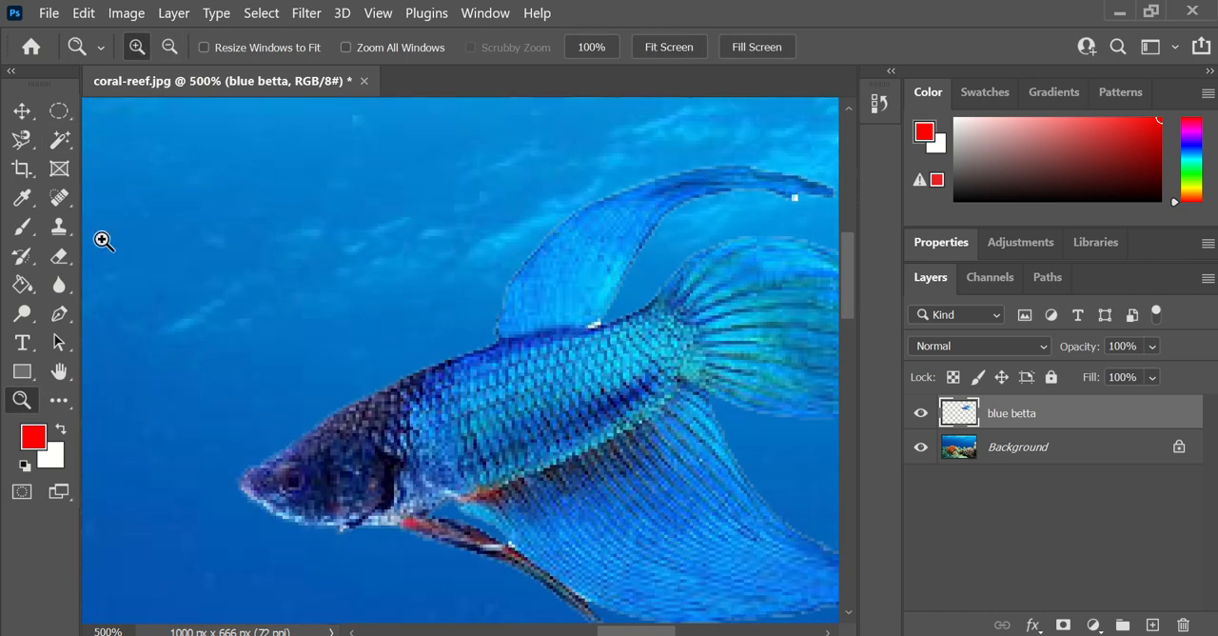
{"action": "key", "text": "e"}
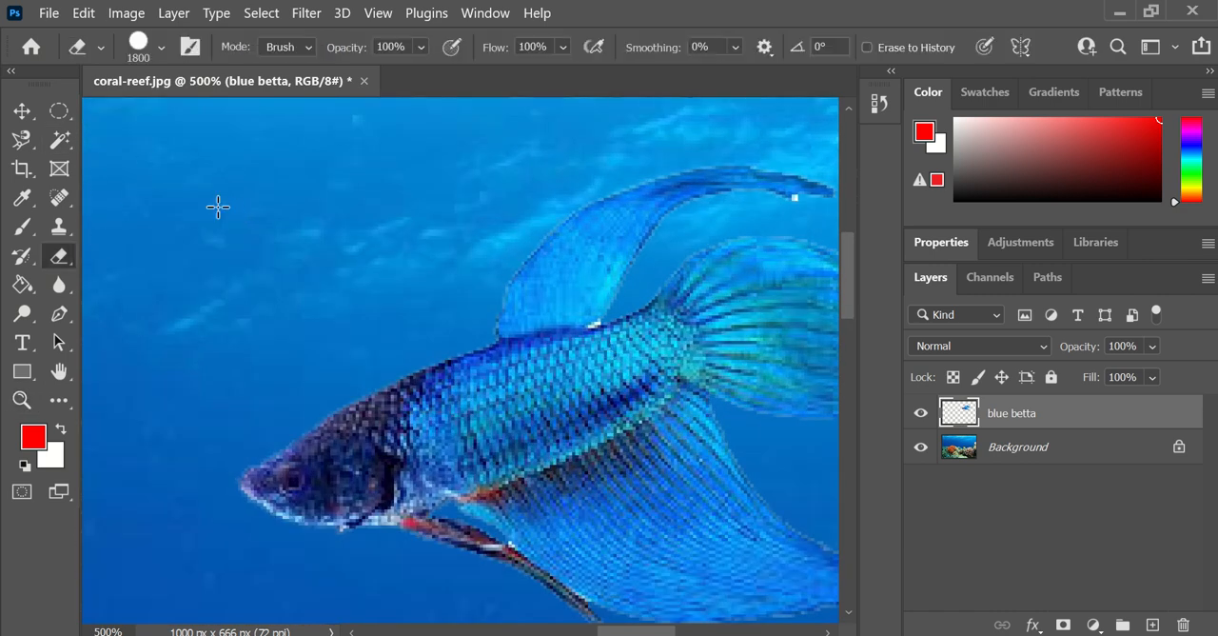
{"action": "right_click", "coordinate": [69, 261]}
{"action": "left_click", "coordinate": [122, 259]}
{"action": "key", "text": "bracketleft"}
{"action": "key", "text": "bracketleft"}
{"action": "key", "text": "bracketleft"}
{"action": "key", "text": "bracketleft"}
{"action": "key", "text": "bracketleft"}
{"action": "key", "text": "bracketleft"}
{"action": "key", "text": "bracketleft"}
{"action": "key", "text": "bracketleft"}
{"action": "key", "text": "bracketleft"}
{"action": "key", "text": "bracketleft"}
{"action": "key", "text": "bracketleft"}
{"action": "key", "text": "bracketleft"}
{"action": "key", "text": "bracketleft"}
{"action": "key", "text": "bracketleft"}
{"action": "key", "text": "bracketleft"}
{"action": "key", "text": "bracketleft"}
{"action": "key", "text": "bracketleft"}
{"action": "key", "text": "bracketleft"}
{"action": "key", "text": "bracketleft"}
{"action": "key", "text": "bracketleft"}
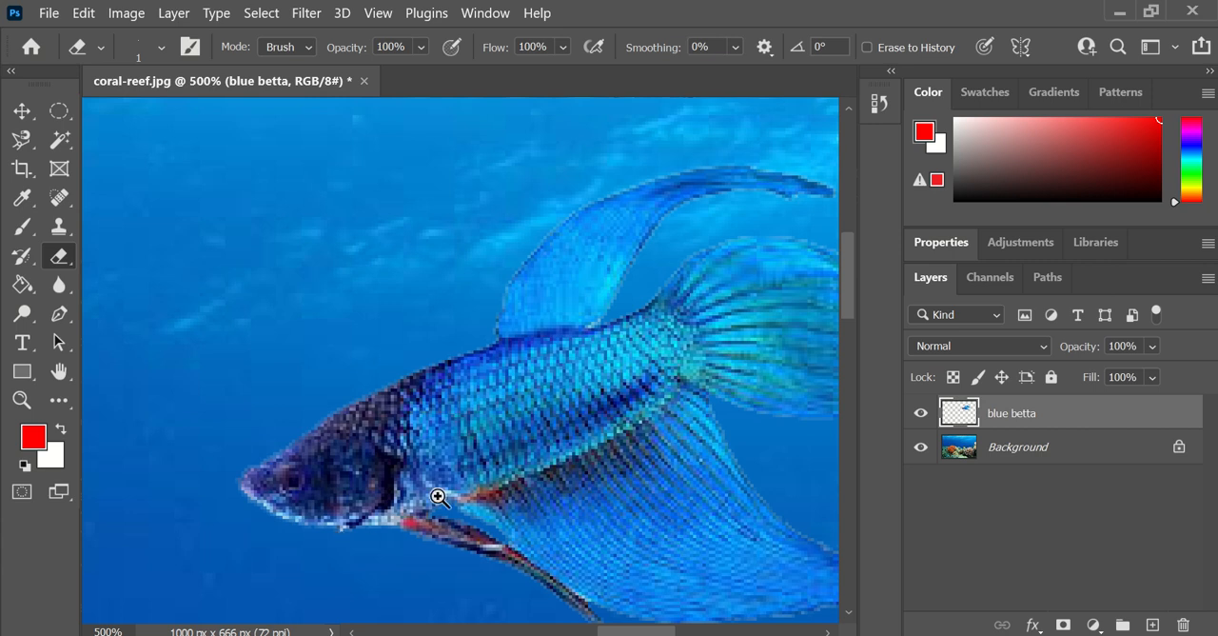
- Recolour the blue betta layer purple with a Hue/Saturation adjustment of hue +90 and saturation -40
{"action": "key", "text": "z"}
{"action": "left_click", "coordinate": [723, 389], "text": "alt"}
{"action": "left_click", "coordinate": [721, 395], "text": "alt"}
{"action": "left_click", "coordinate": [717, 412], "text": "alt"}
{"action": "left_click", "coordinate": [700, 440], "text": "alt"}
{"action": "left_click", "coordinate": [665, 474], "text": "alt"}
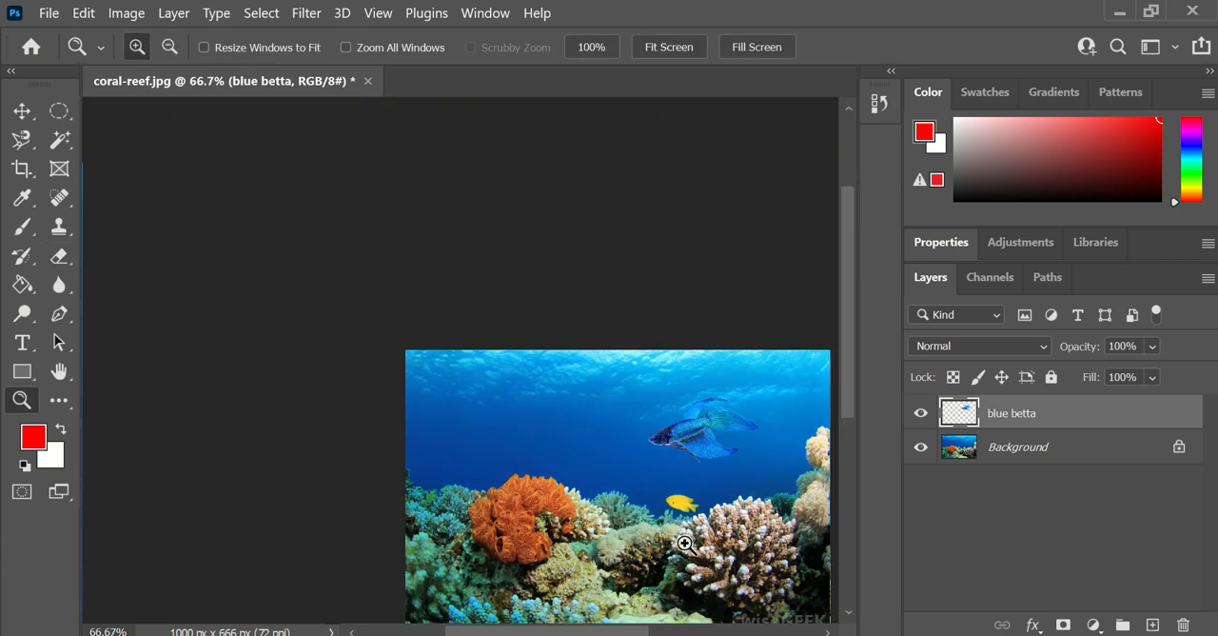
{"action": "left_click", "coordinate": [759, 447]}
{"action": "left_click_drag", "start_coordinate": [627, 632], "coordinate": [645, 632]}
{"action": "scroll", "coordinate": [644, 424], "scroll_direction": "down", "scroll_amount": 4}
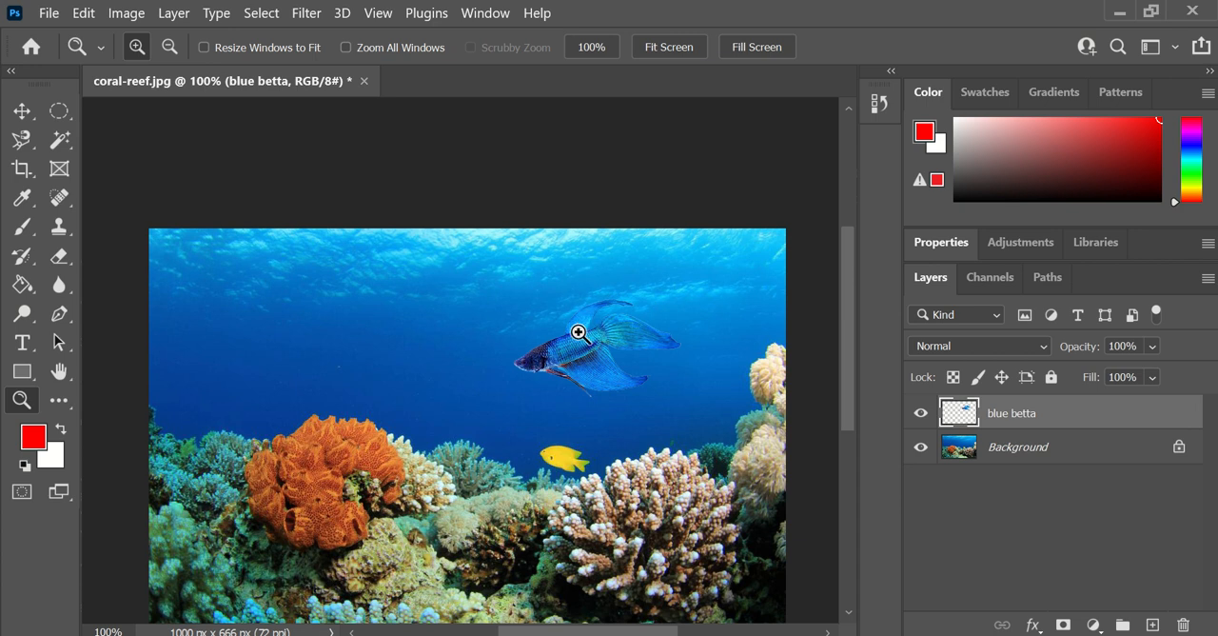
{"action": "left_click", "coordinate": [124, 16]}
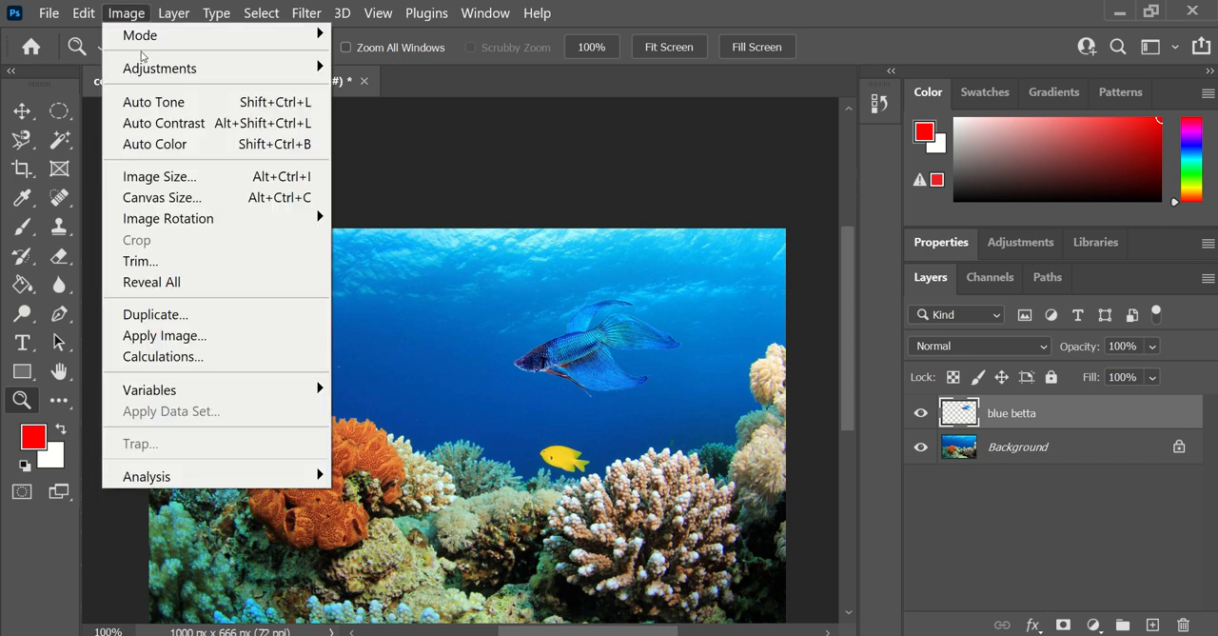
{"action": "mouse_move", "coordinate": [143, 68]}
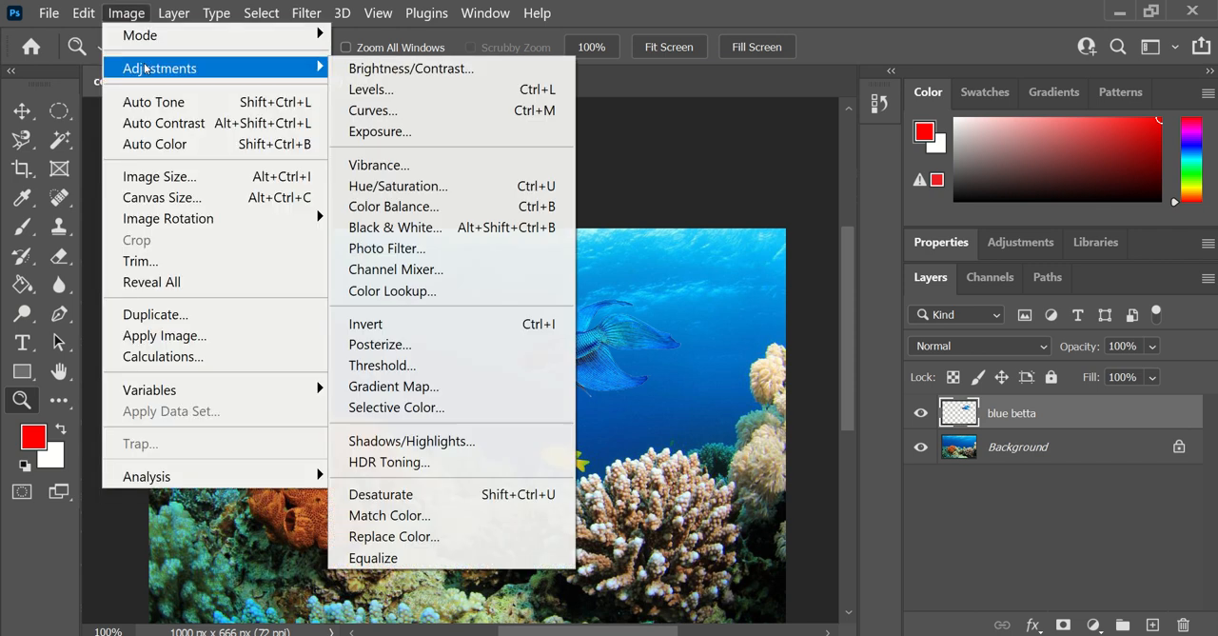
{"action": "left_click", "coordinate": [503, 195]}
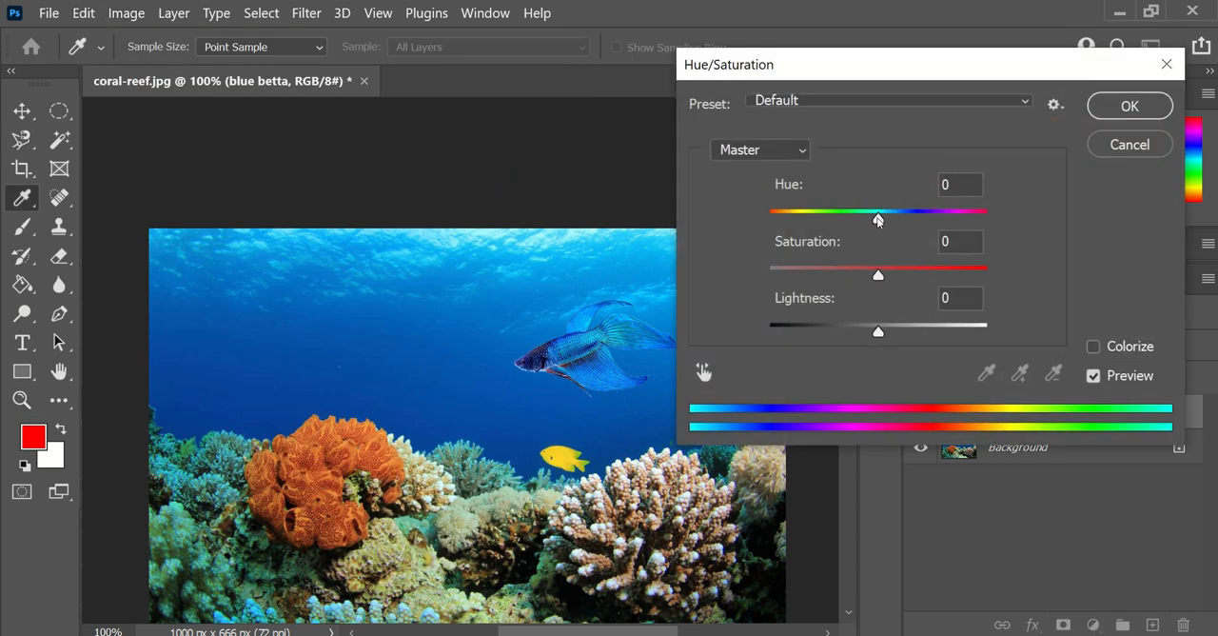
{"action": "left_click_drag", "start_coordinate": [878, 219], "coordinate": [949, 230]}
{"action": "left_click_drag", "start_coordinate": [878, 274], "coordinate": [841, 274]}
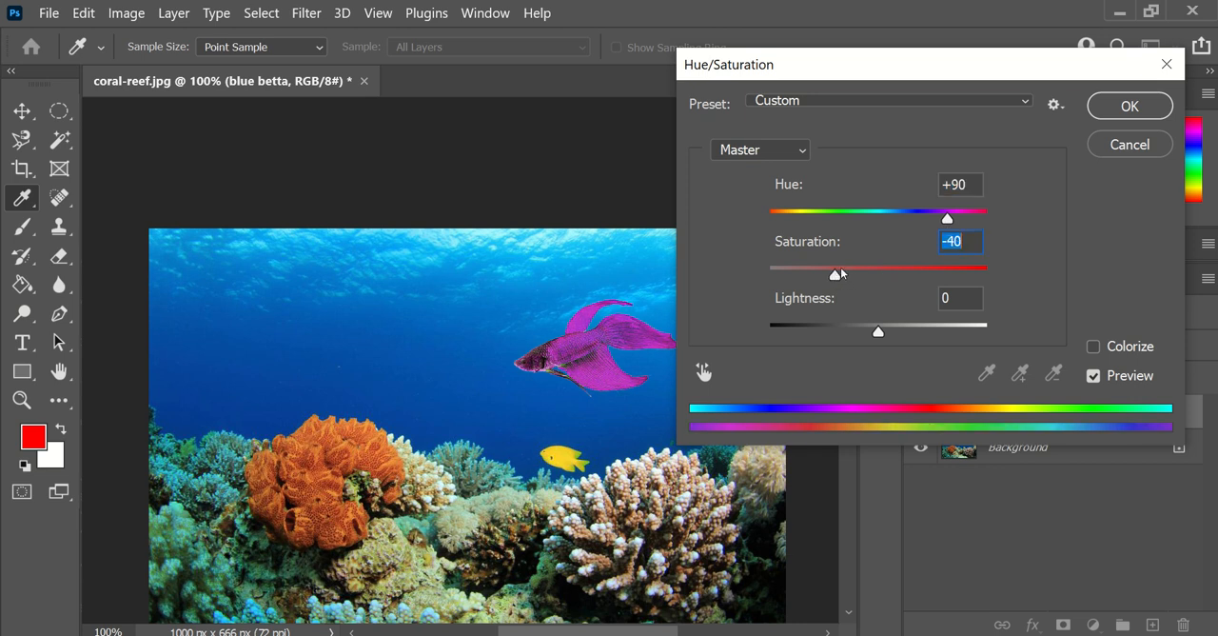
{"action": "left_click", "coordinate": [1129, 106]}
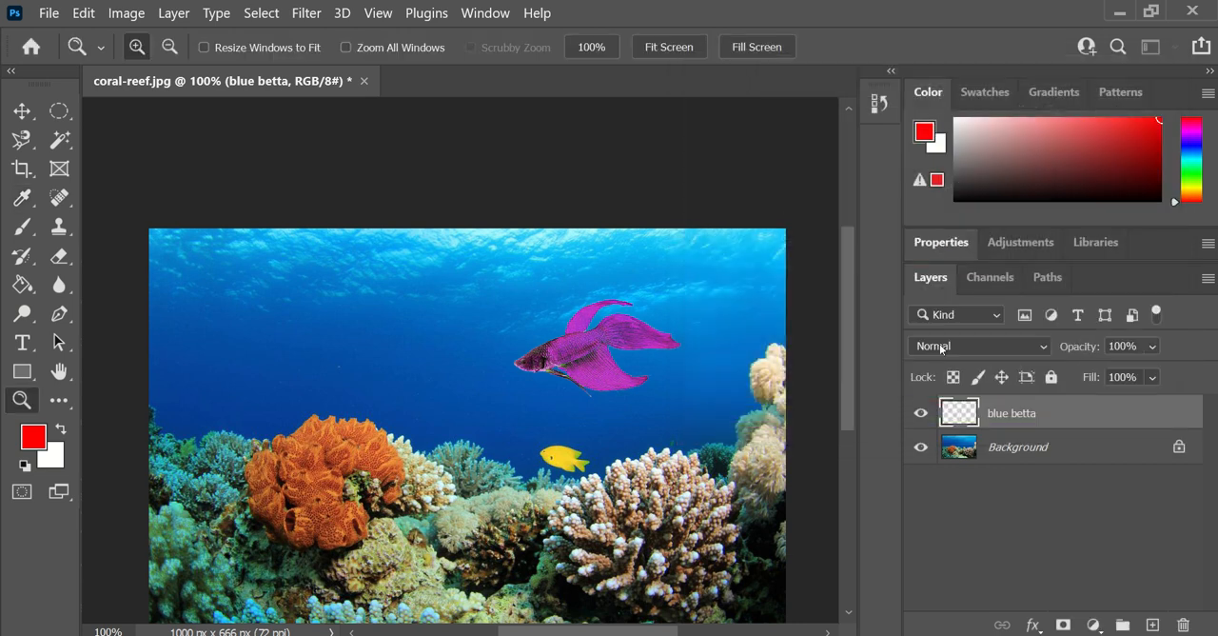
- Duplicate the blue betta layer within the coral-reef document, keeping the name blue betta copy
{"action": "right_click", "coordinate": [1010, 416]}
{"action": "left_click", "coordinate": [1087, 430]}
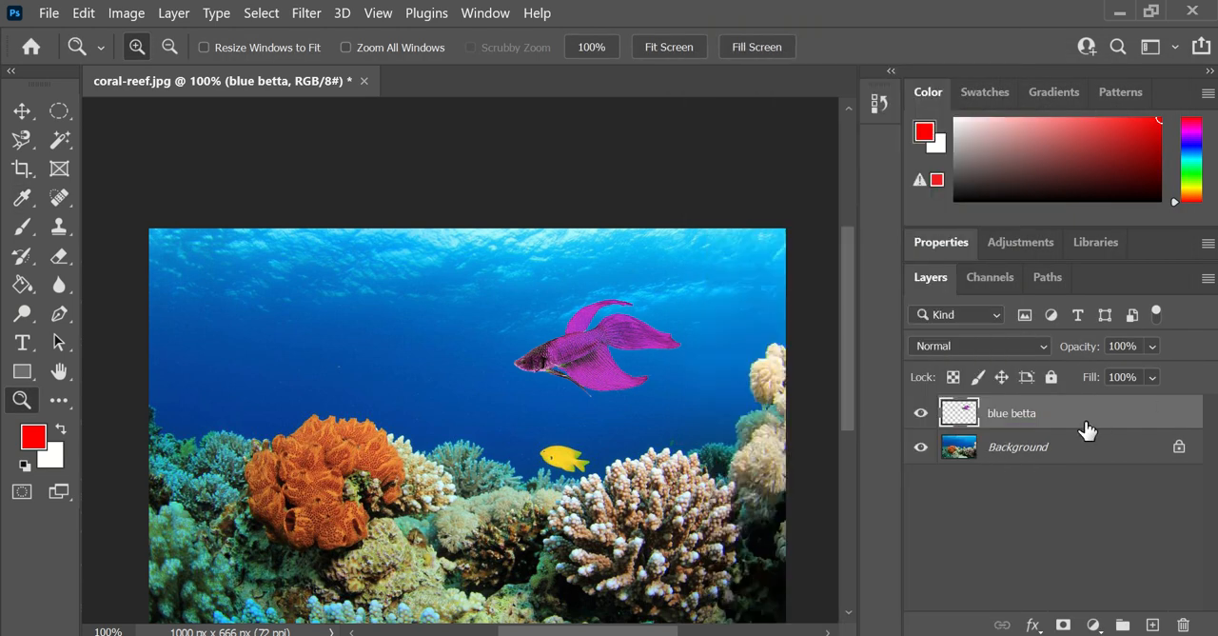
{"action": "right_click", "coordinate": [1087, 430]}
{"action": "left_click", "coordinate": [809, 120]}
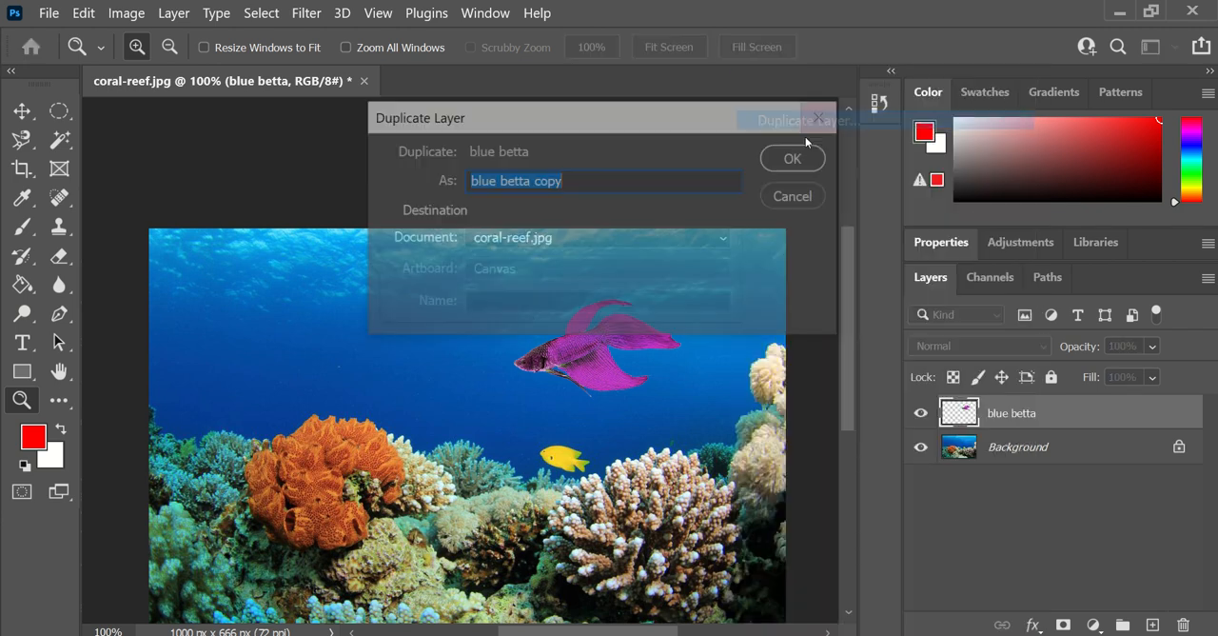
{"action": "left_click", "coordinate": [797, 162]}
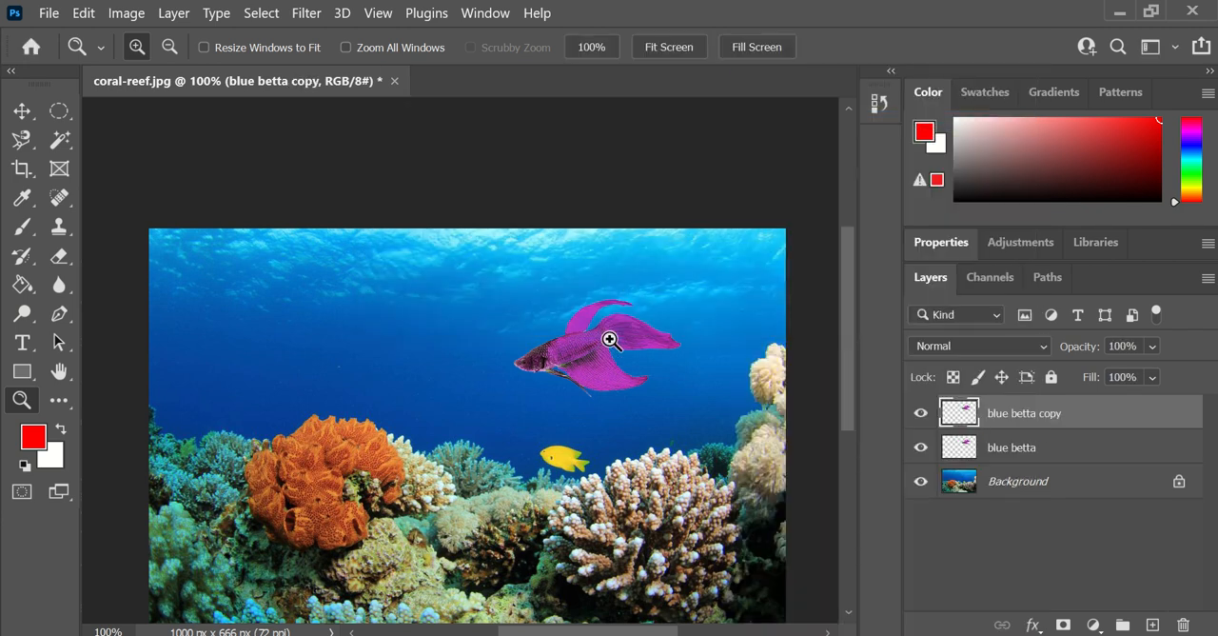
- Move the duplicated betta down and left of the original and scale it to a bit over half its size
{"action": "key", "text": "v"}
{"action": "left_click_drag", "start_coordinate": [600, 343], "coordinate": [574, 391]}
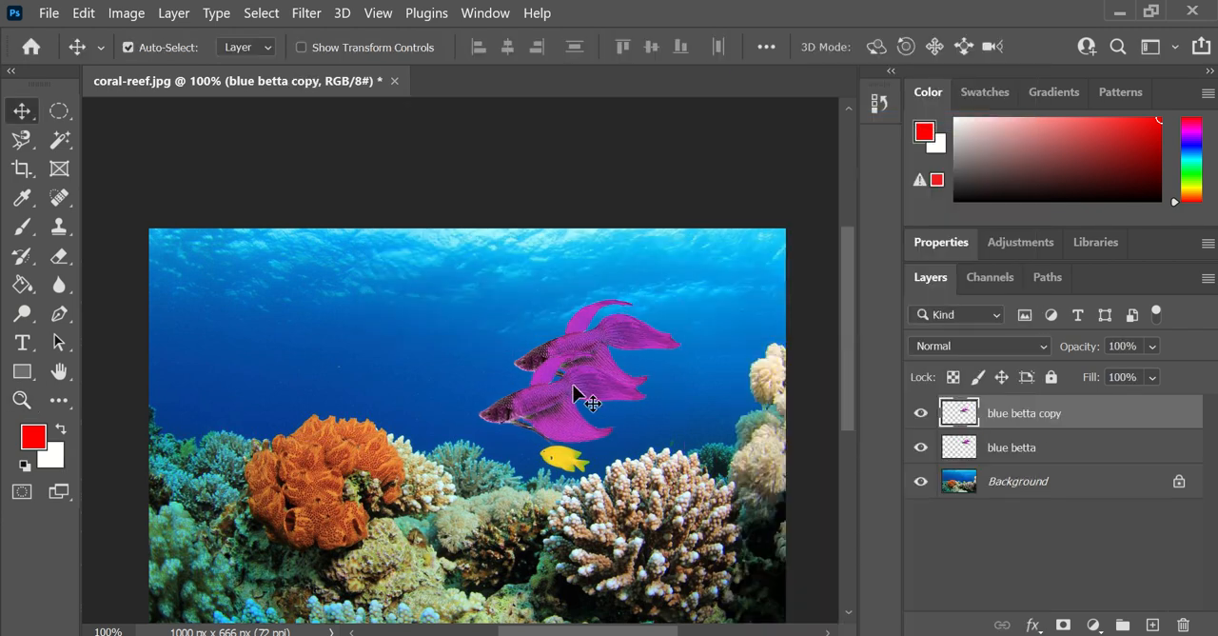
{"action": "key", "text": "ctrl+t"}
{"action": "left_click_drag", "start_coordinate": [645, 448], "coordinate": [598, 426]}
{"action": "key", "text": "Return"}
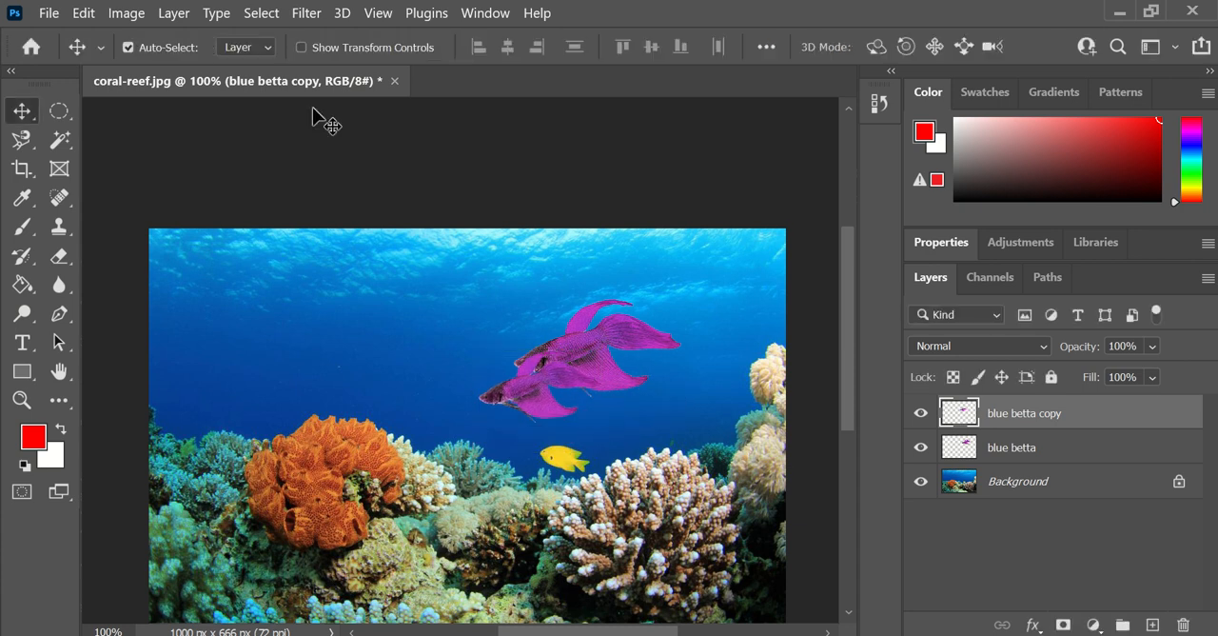
- Shift the hue of the smaller betta copy with Hue/Saturation so that the fish turns red
{"action": "left_click", "coordinate": [125, 12]}
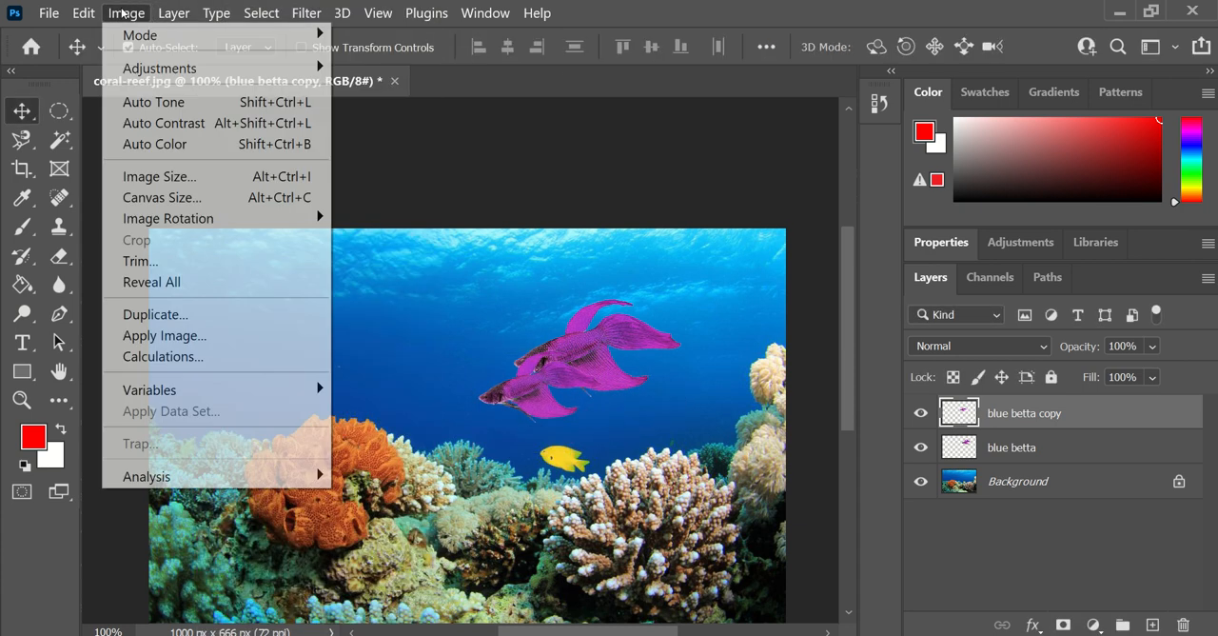
{"action": "mouse_move", "coordinate": [129, 66]}
{"action": "left_click", "coordinate": [452, 185]}
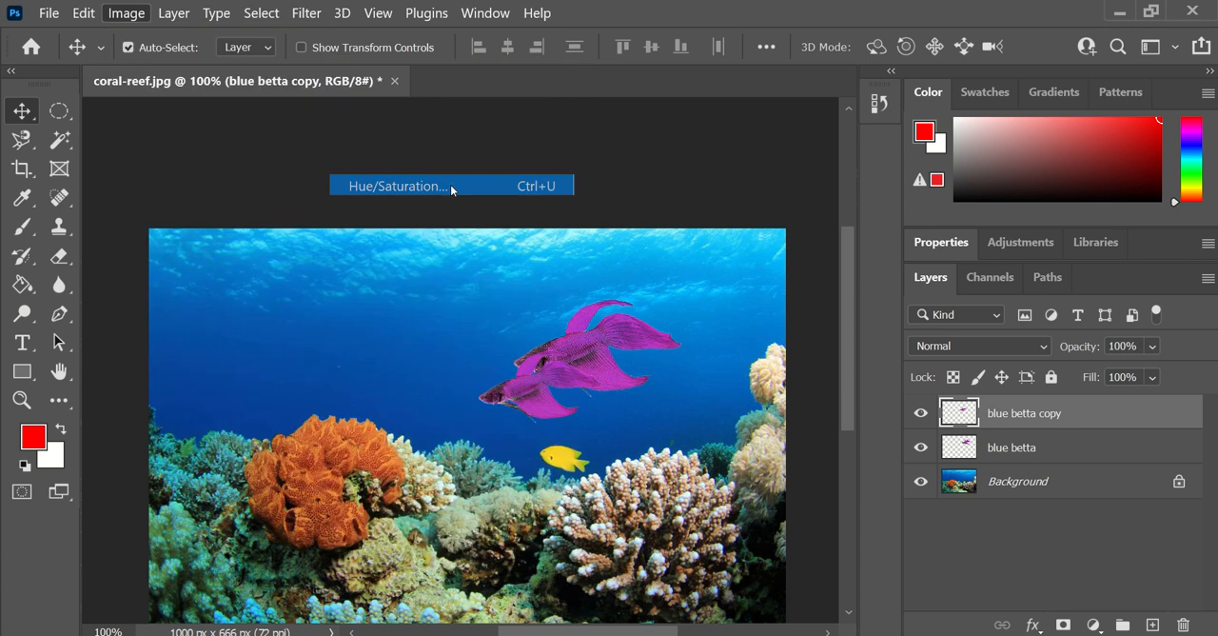
{"action": "left_click_drag", "start_coordinate": [877, 217], "coordinate": [934, 218]}
{"action": "left_click", "coordinate": [1108, 112]}
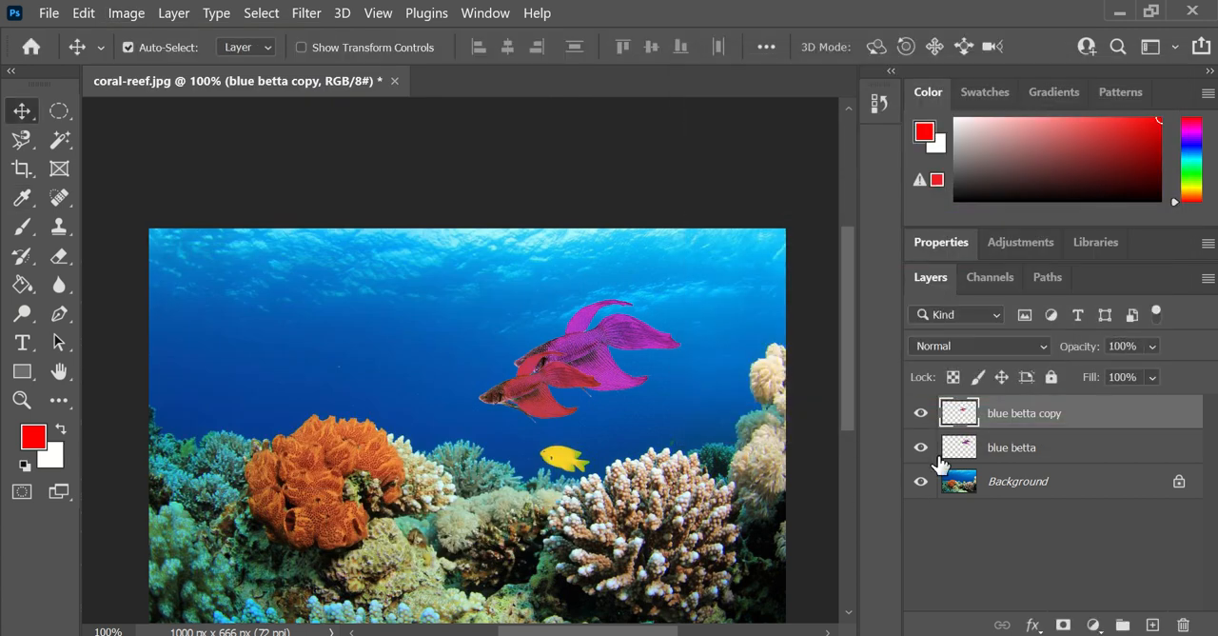
- Reorder the blue betta copy layer beneath blue betta and shift the red fish slightly right, partly behind the purple one
{"action": "left_click_drag", "start_coordinate": [1034, 419], "coordinate": [1037, 456]}
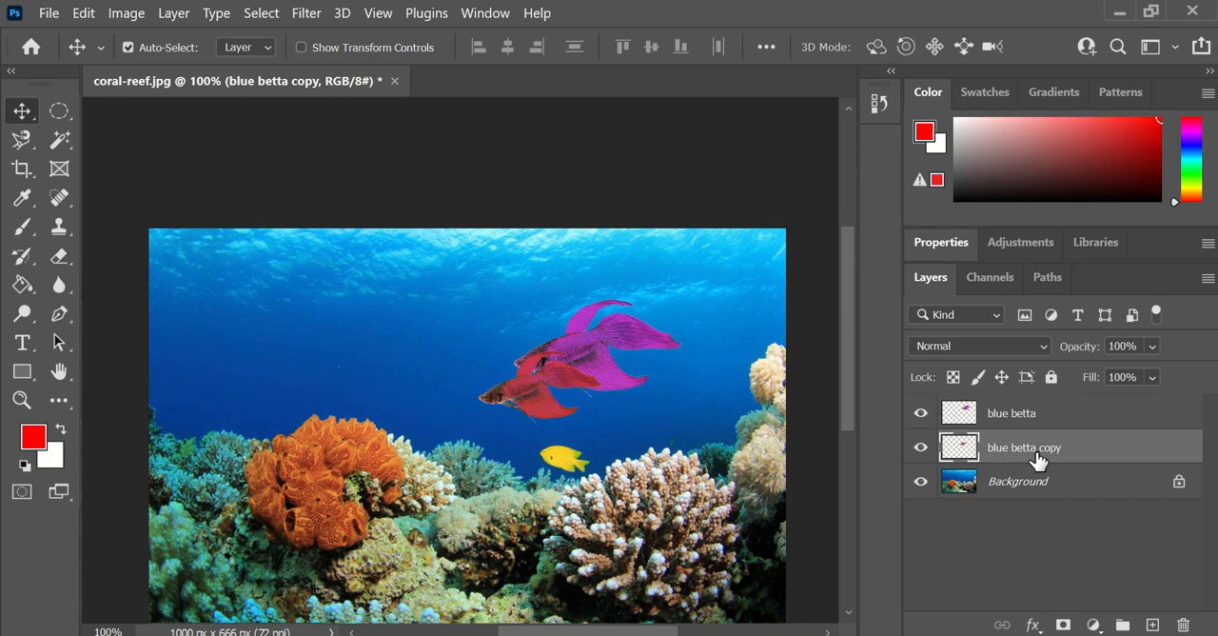
{"action": "left_click_drag", "start_coordinate": [538, 398], "coordinate": [559, 403]}
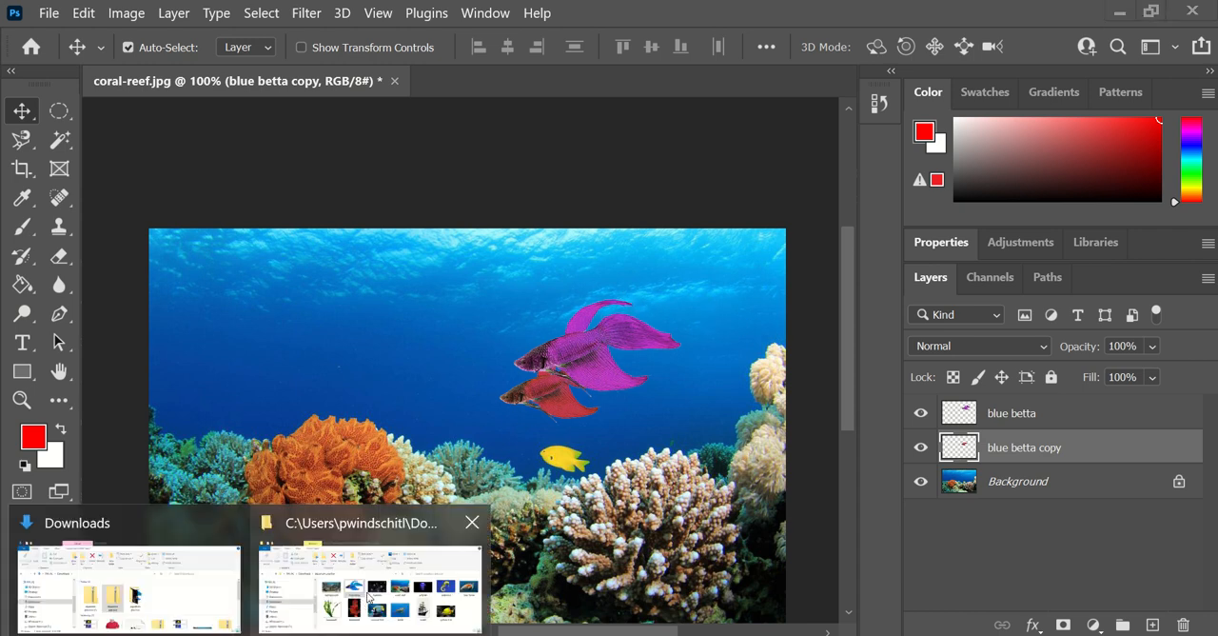
- Place the yellow fish image from the aquarium practice folder into the coral-reef document, keeping its initial size
{"action": "left_click", "coordinate": [370, 599]}
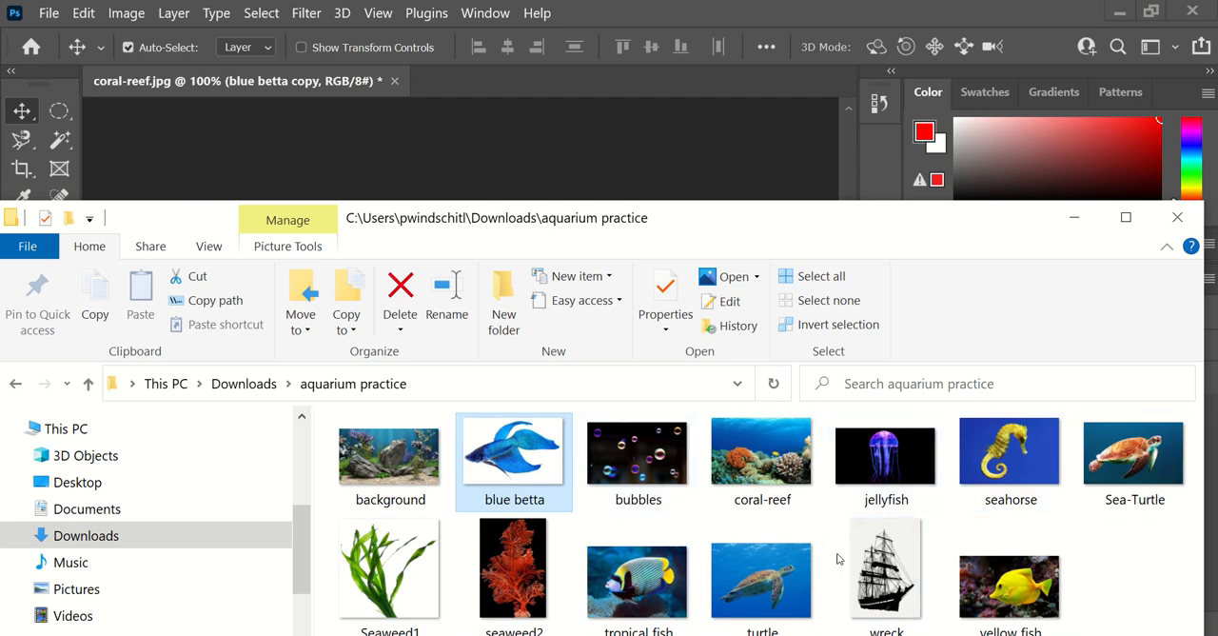
{"action": "left_click_drag", "start_coordinate": [1028, 581], "coordinate": [622, 172]}
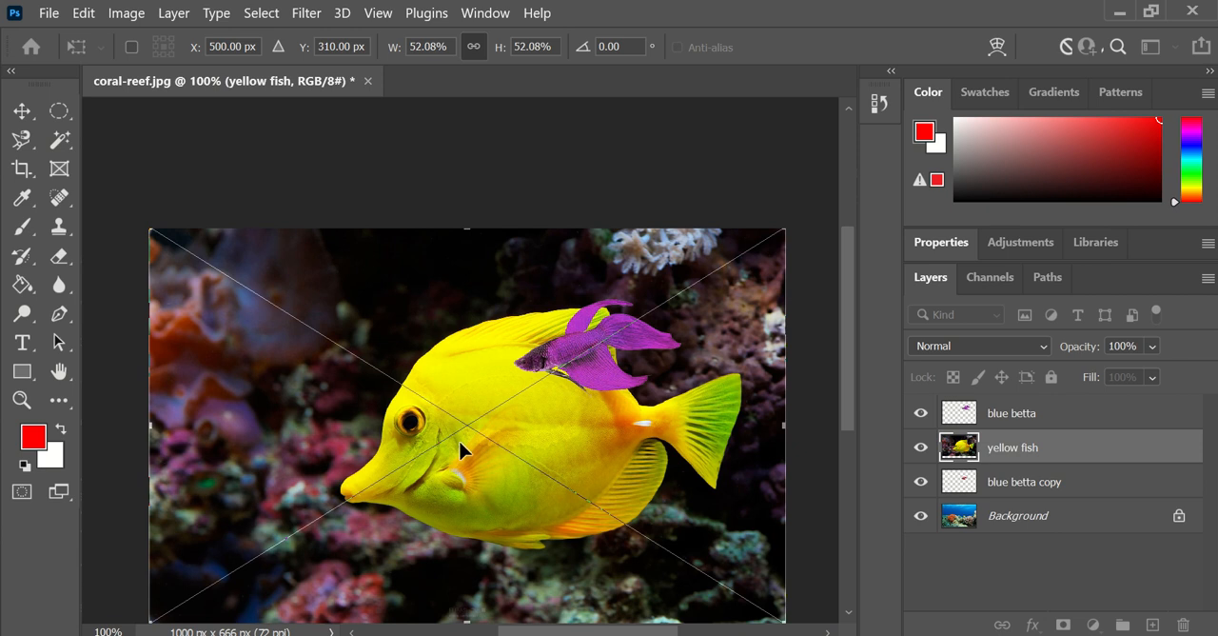
{"action": "key", "text": "Return"}
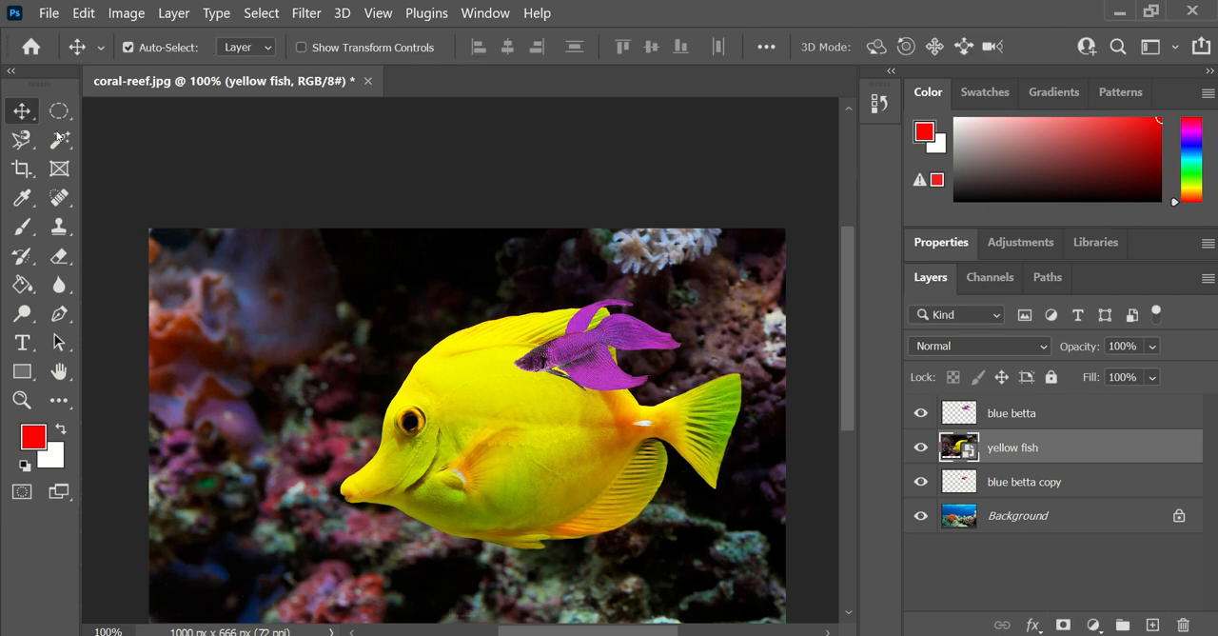
- Try to select the multicoloured background around the yellow fish with the Magic Wand at tolerance 32, then deselect
{"action": "left_click", "coordinate": [59, 140]}
{"action": "left_click", "coordinate": [232, 359]}
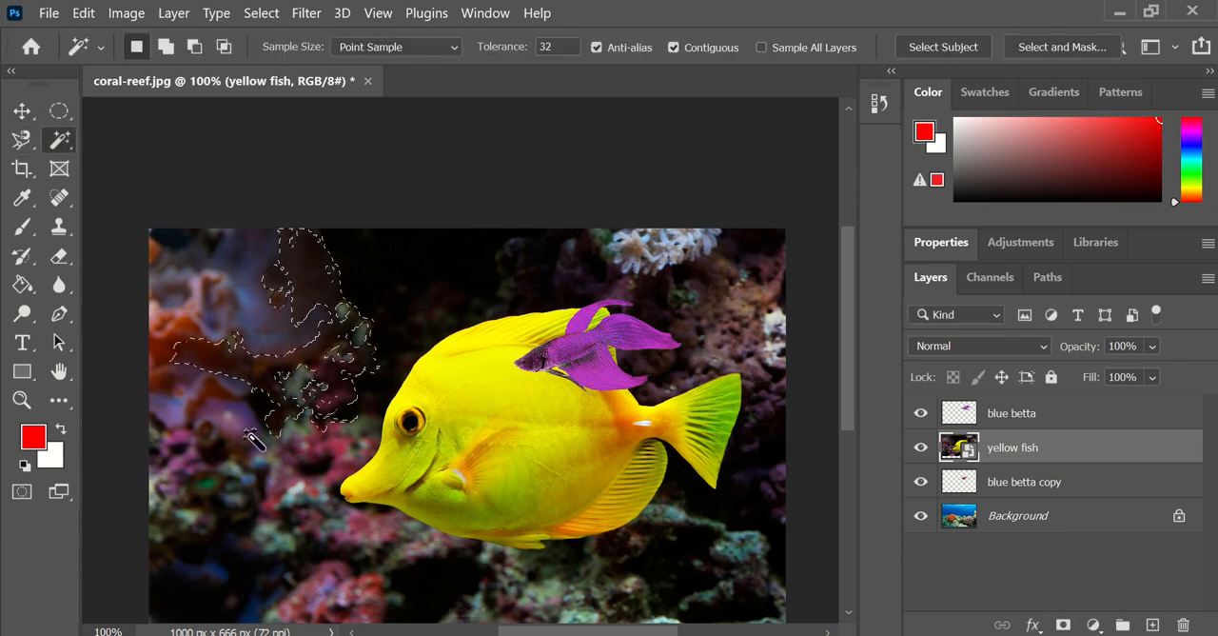
{"action": "left_click", "coordinate": [257, 515]}
{"action": "left_click", "coordinate": [339, 421]}
{"action": "left_click", "coordinate": [278, 458]}
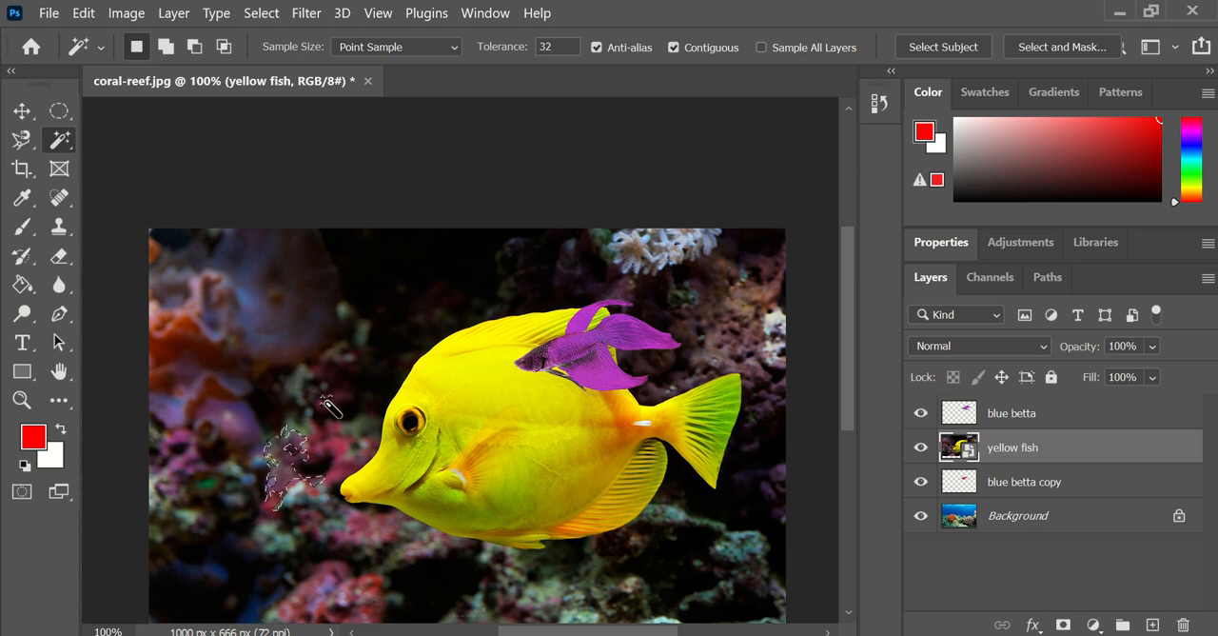
{"action": "left_click", "coordinate": [392, 283]}
{"action": "left_click", "coordinate": [466, 290]}
{"action": "left_click", "coordinate": [658, 260]}
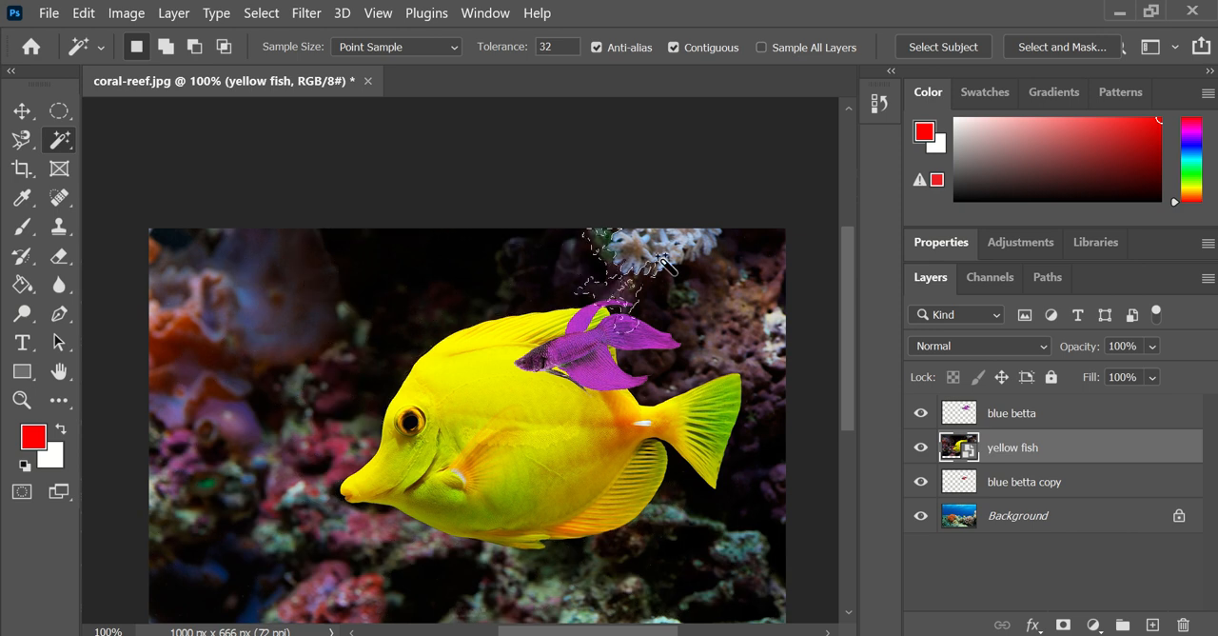
{"action": "key", "text": "ctrl+d"}
- Hide the blue betta layer and select the yellow fish using Select Subject, discarding any current selection
{"action": "left_click", "coordinate": [920, 414]}
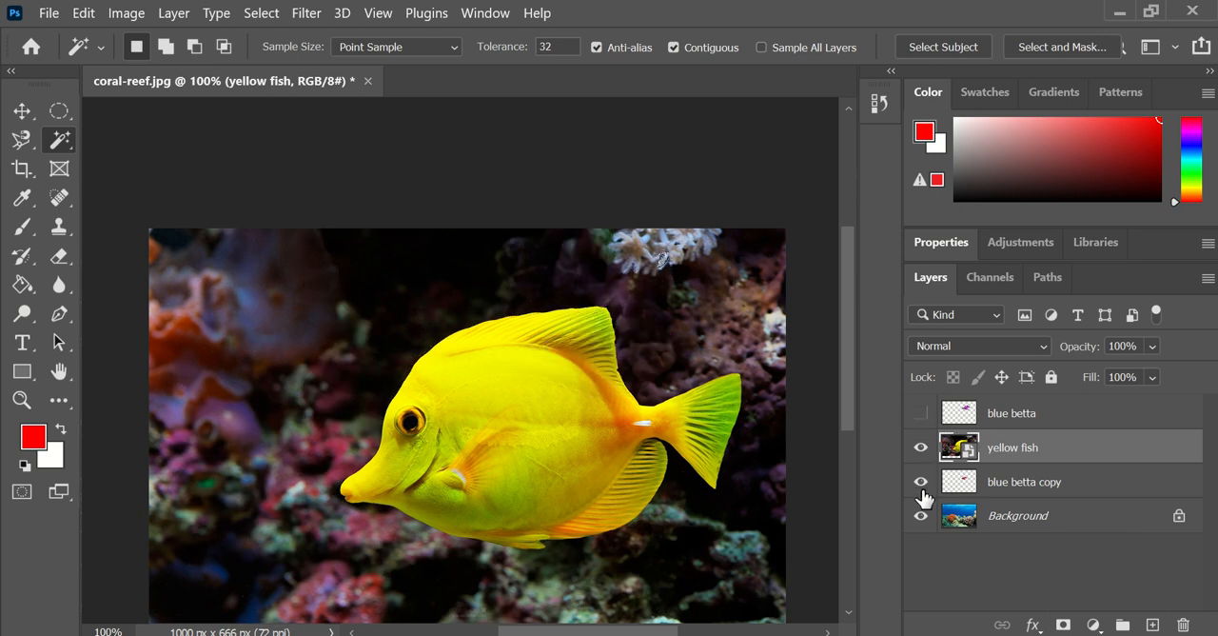
{"action": "left_click", "coordinate": [262, 13]}
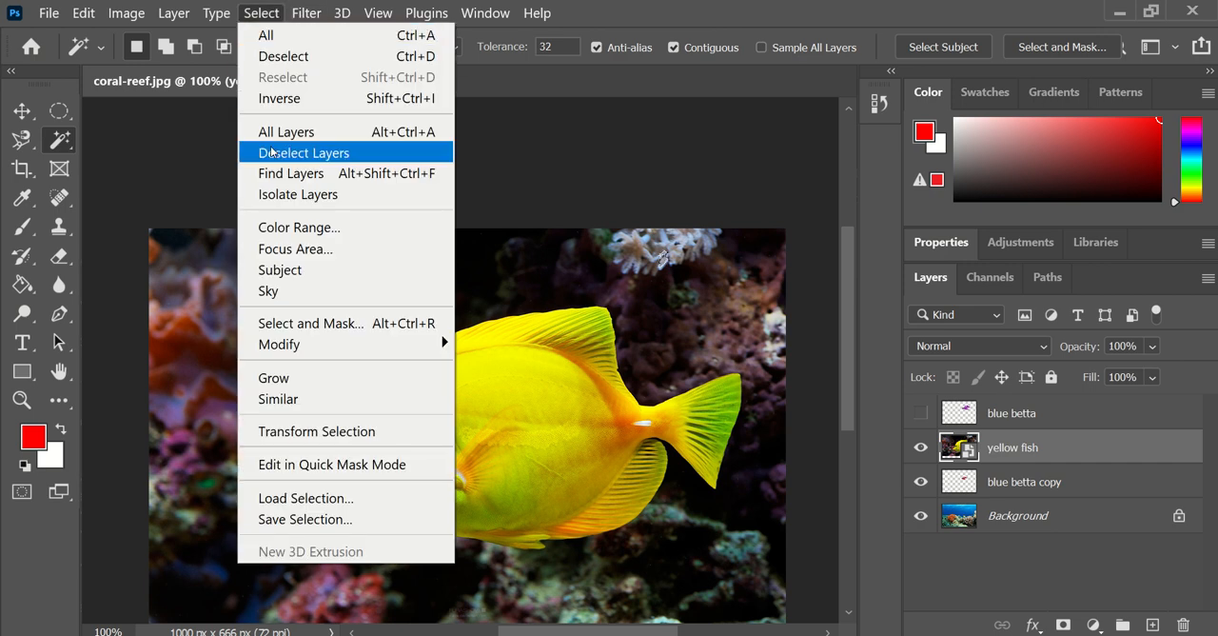
{"action": "left_click", "coordinate": [280, 271]}
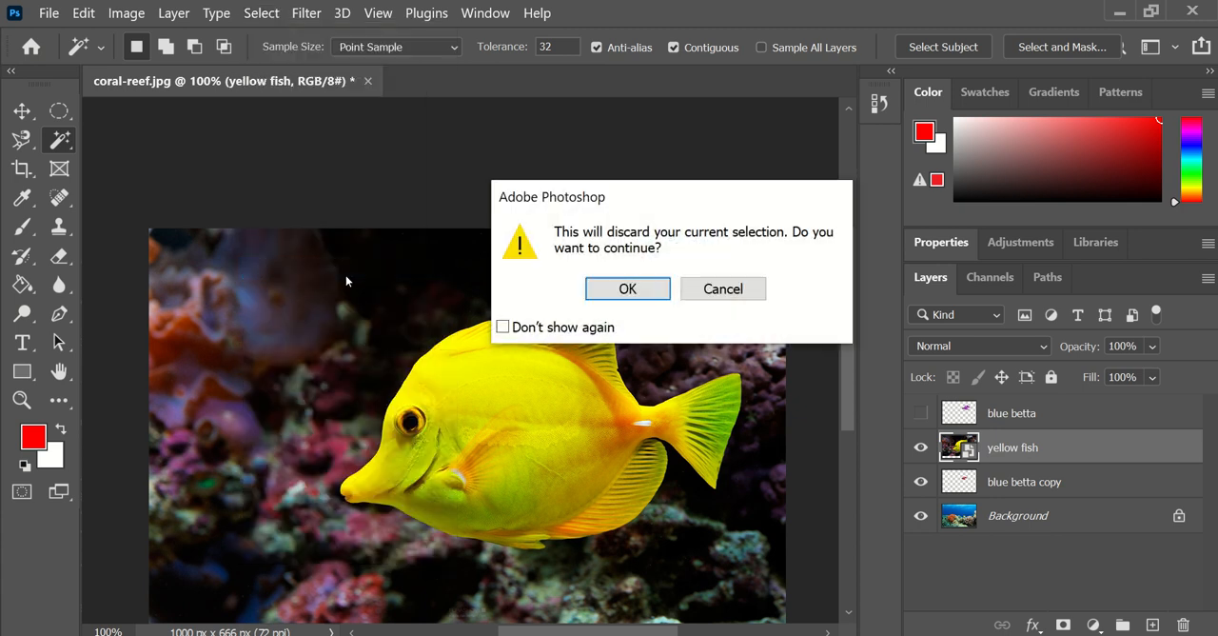
{"action": "left_click", "coordinate": [645, 290]}
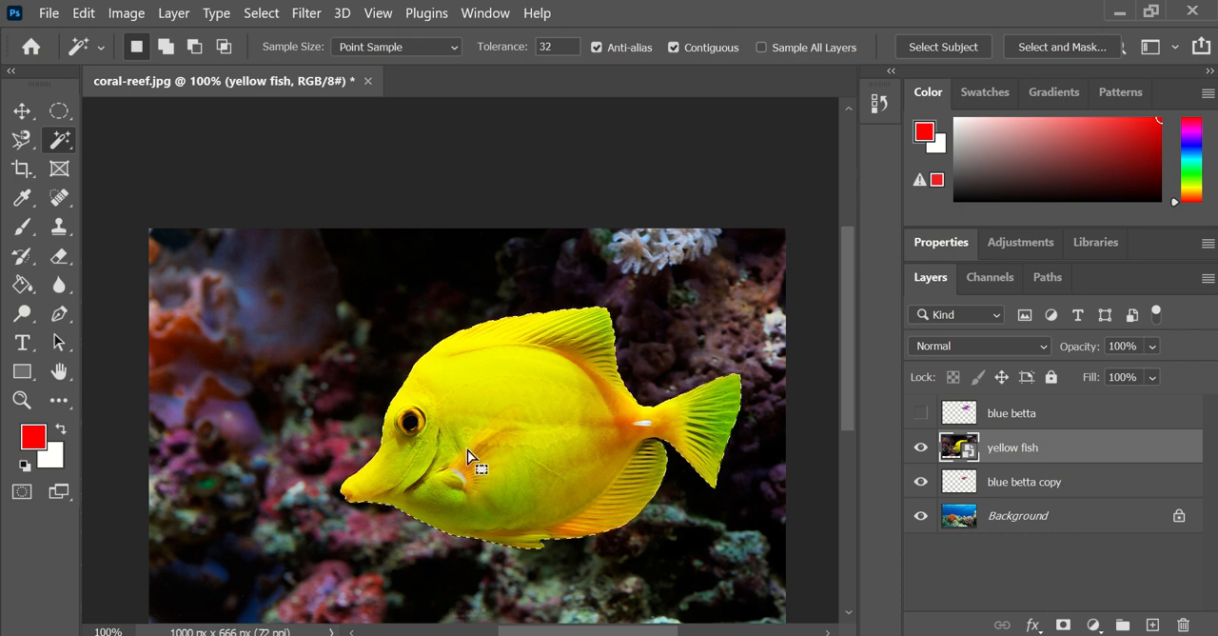
- Copy the selected yellow fish to its own layer and delete the original yellow fish layer with its background
{"action": "key", "text": "v"}
{"action": "mouse_move", "coordinate": [533, 435]}
{"action": "left_mouse_down"}
{"action": "mouse_move", "coordinate": [522, 415]}
{"action": "mouse_move", "coordinate": [416, 444]}
{"action": "mouse_move", "coordinate": [524, 467]}
{"action": "mouse_move", "coordinate": [543, 447]}
{"action": "left_mouse_up"}
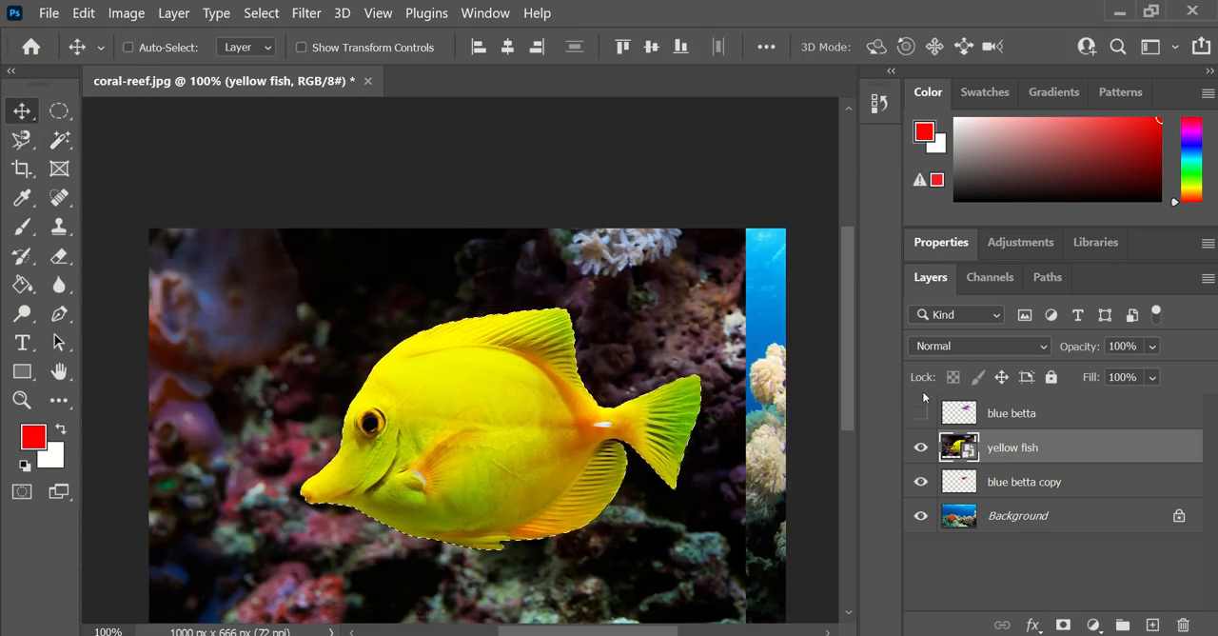
{"action": "key", "text": "ctrl+j"}
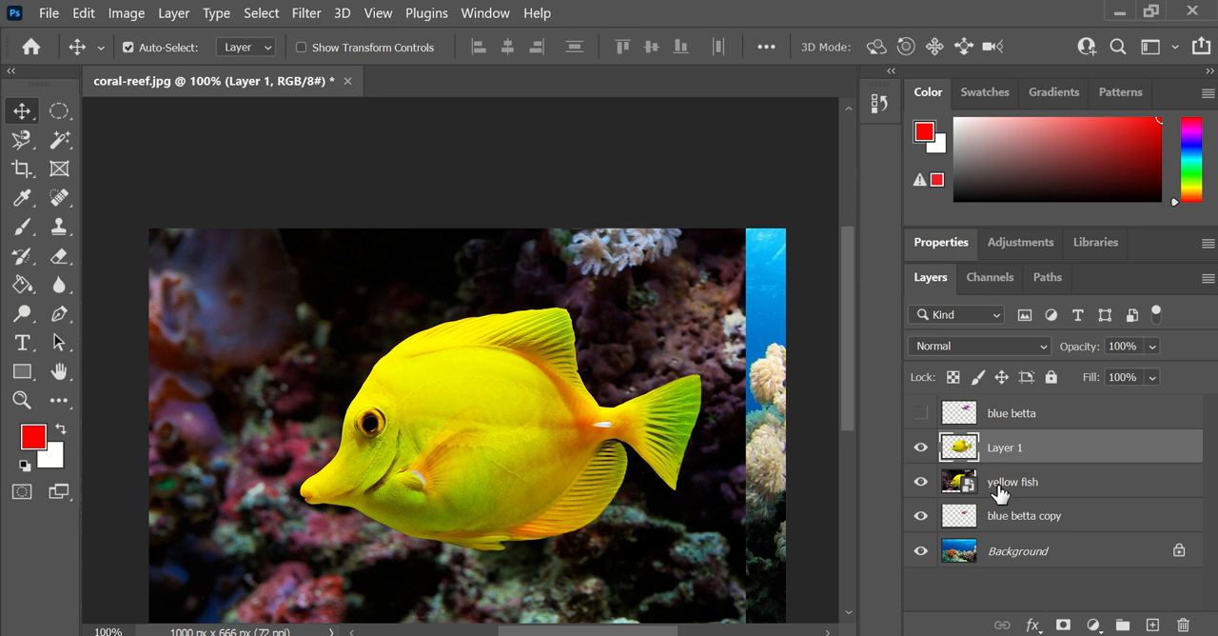
{"action": "left_click", "coordinate": [1010, 483]}
{"action": "left_click_drag", "start_coordinate": [1011, 484], "coordinate": [1183, 624]}
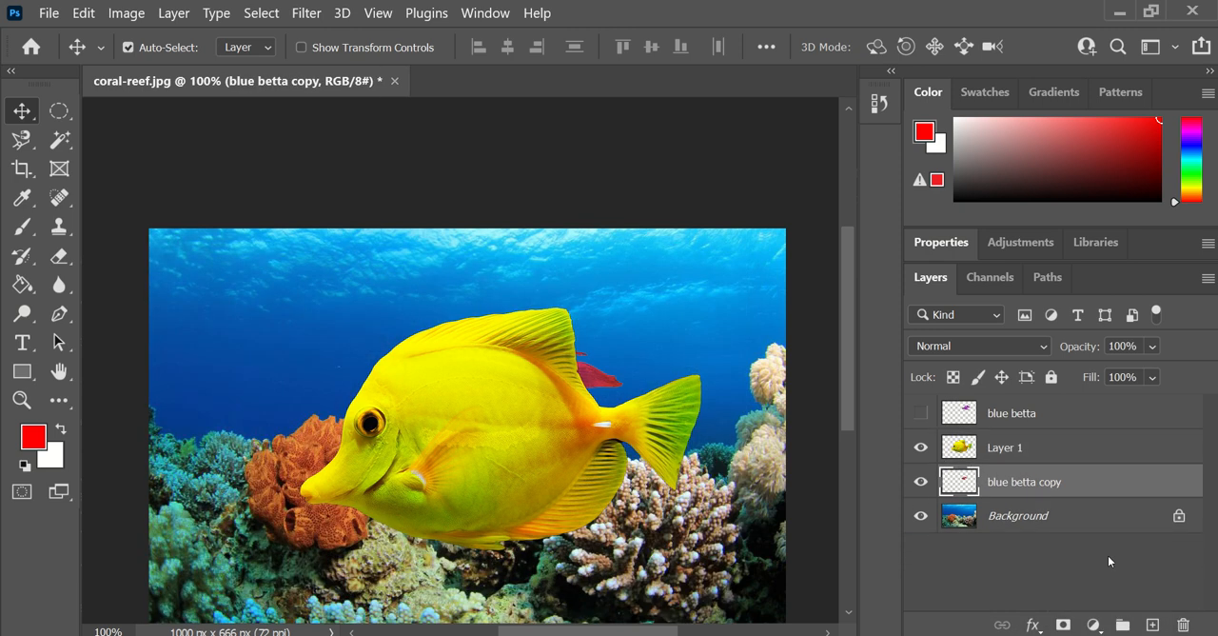
- Scale the cut-out yellow fish to about 35% and move it into the open water at the reef image's upper left
{"action": "left_click", "coordinate": [1010, 455]}
{"action": "left_click_drag", "start_coordinate": [448, 435], "coordinate": [343, 421]}
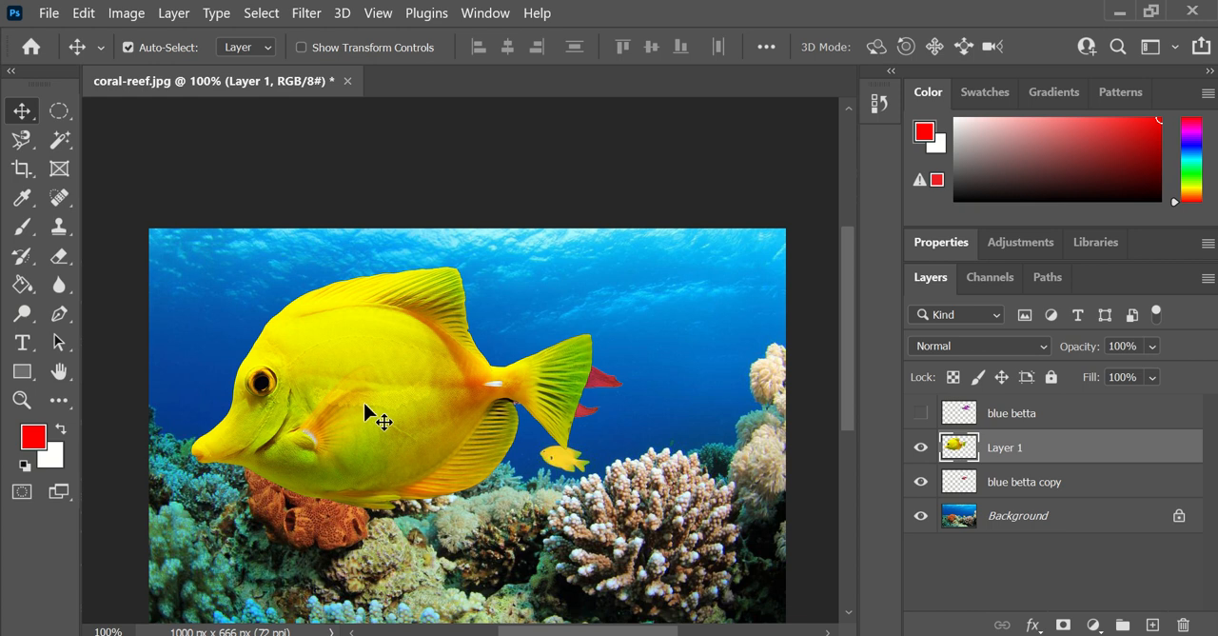
{"action": "key", "text": "ctrl+t"}
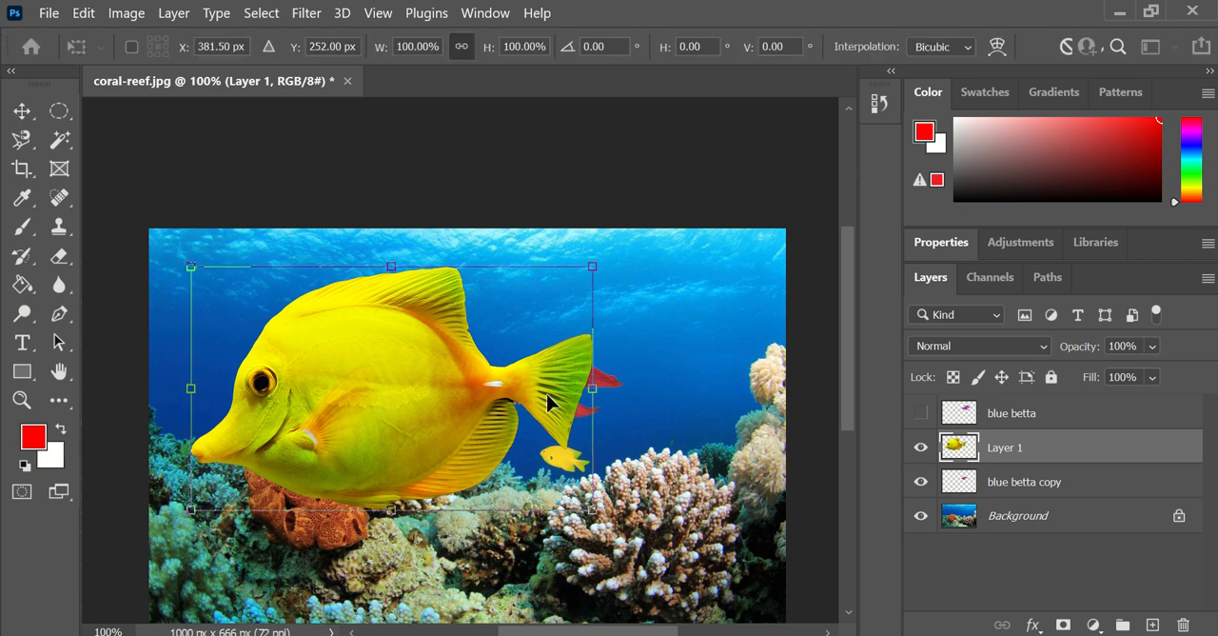
{"action": "left_click_drag", "start_coordinate": [591, 265], "coordinate": [350, 435]}
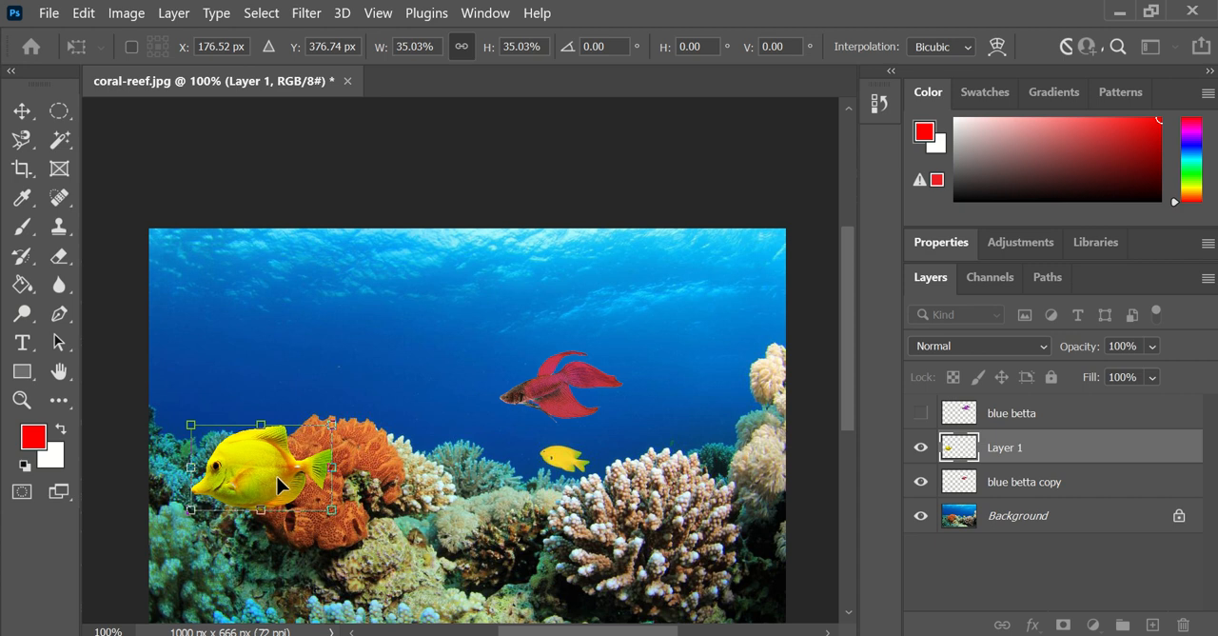
{"action": "key", "text": "Return"}
{"action": "left_click_drag", "start_coordinate": [278, 472], "coordinate": [314, 320]}
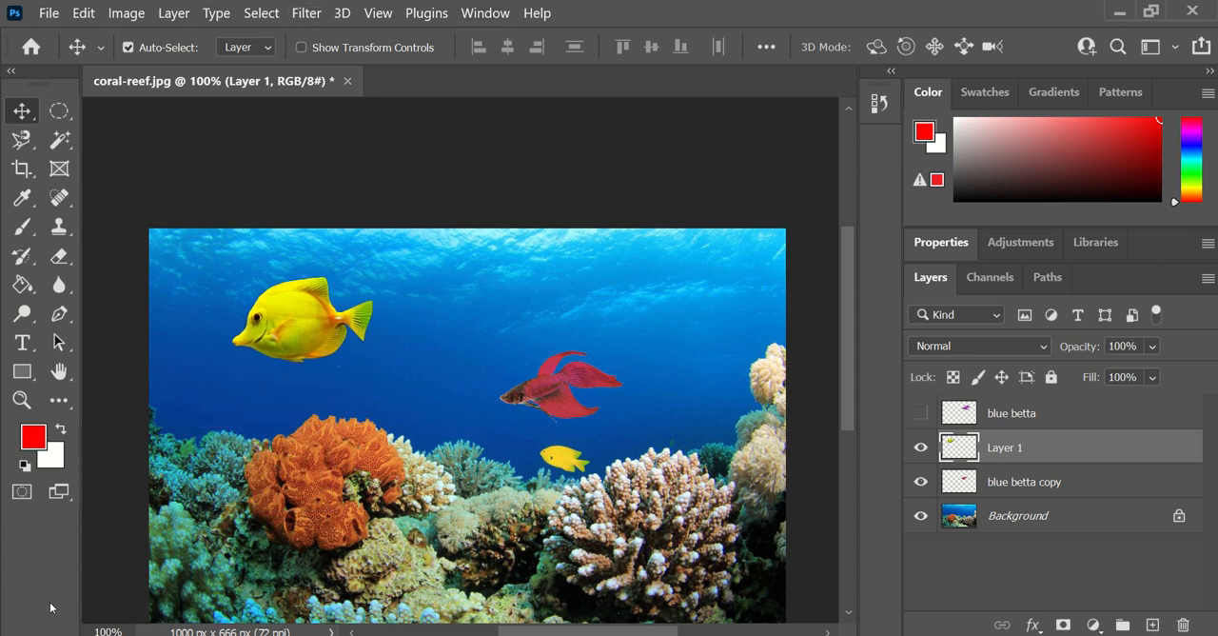
- Open the IMG_1846 photo from the Desktop folder as a separate document in Photoshop
{"action": "mouse_move", "coordinate": [250, 630]}
{"action": "left_click", "coordinate": [373, 582]}
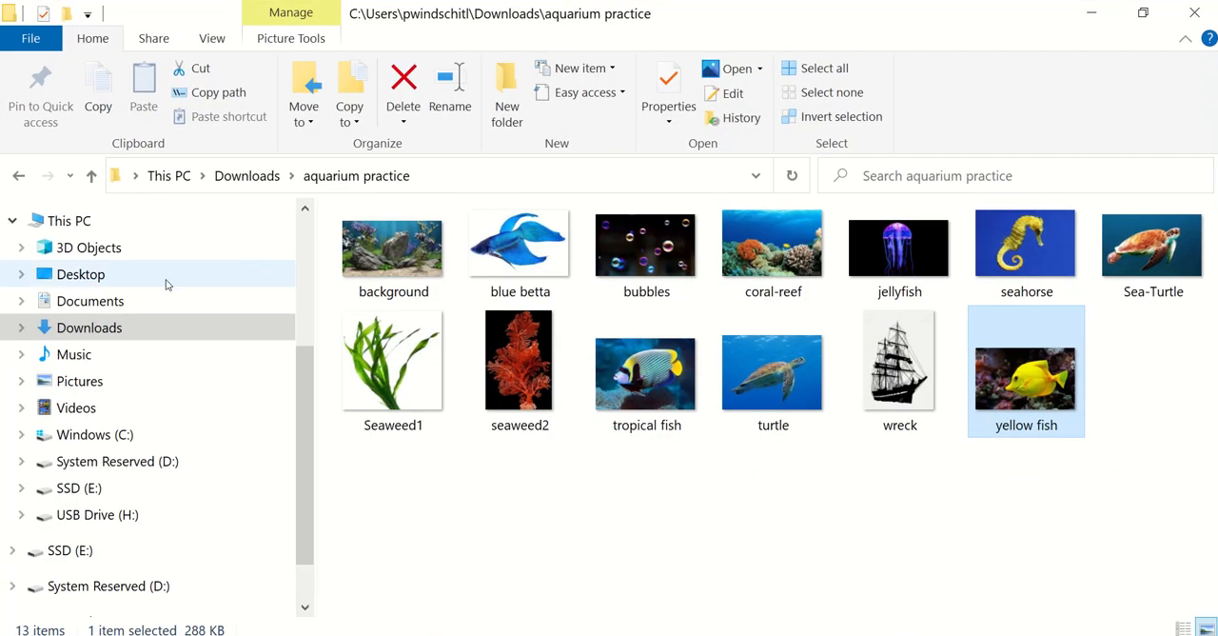
{"action": "left_click", "coordinate": [158, 279]}
{"action": "scroll", "coordinate": [759, 413], "scroll_direction": "down", "scroll_amount": 2}
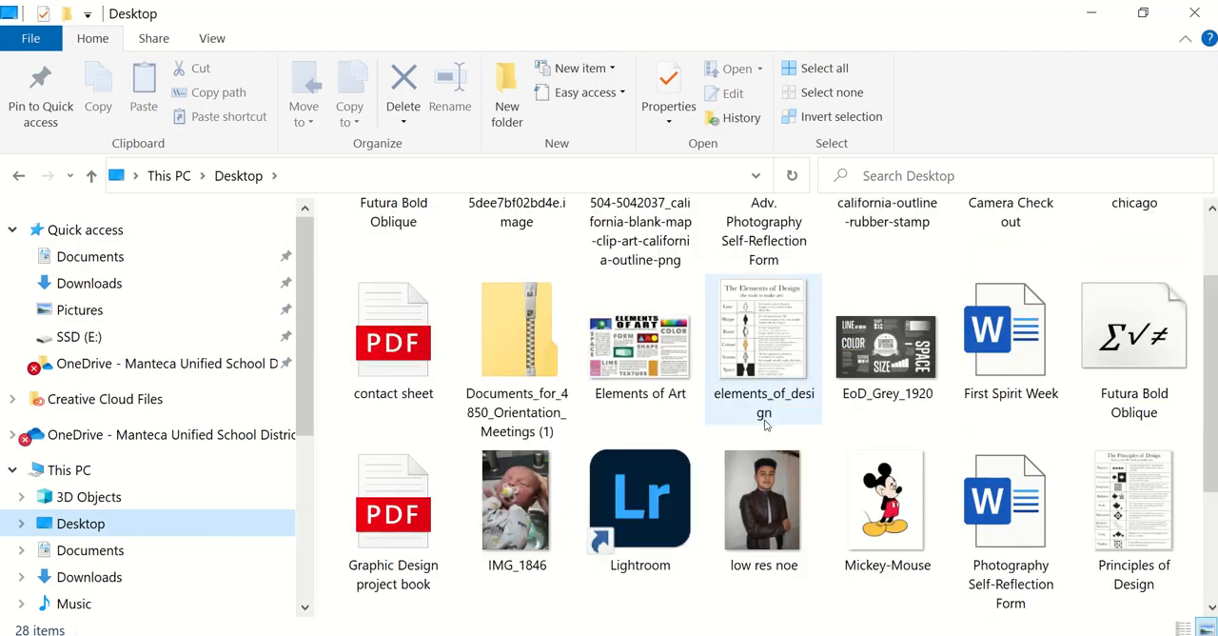
{"action": "left_click_drag", "start_coordinate": [514, 504], "coordinate": [482, 530]}
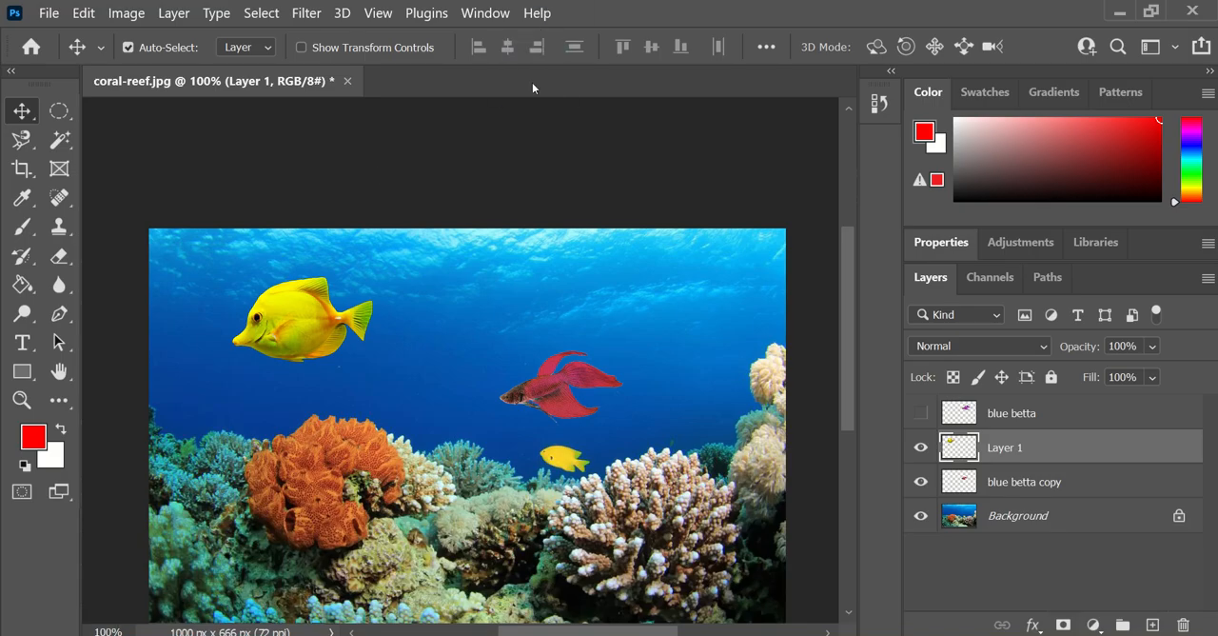
{"action": "left_click_drag", "start_coordinate": [532, 83], "coordinate": [532, 83]}
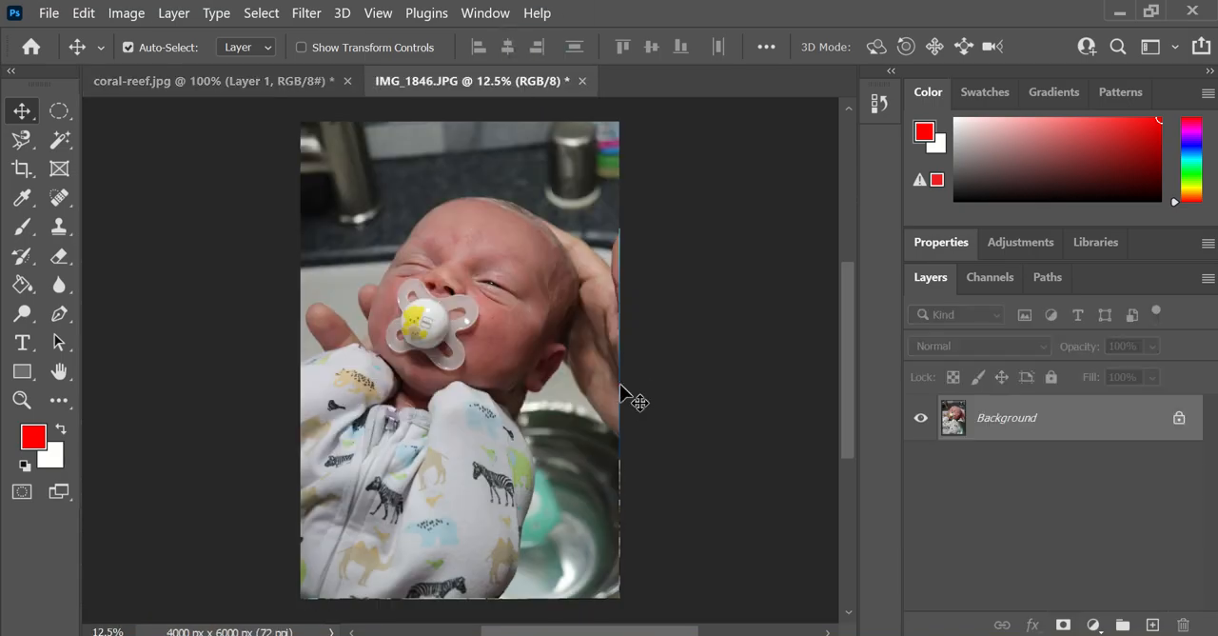
- Select the subject of the baby photo with Select Subject, test-move the selected pixels and return them to their place
{"action": "left_click", "coordinate": [270, 18]}
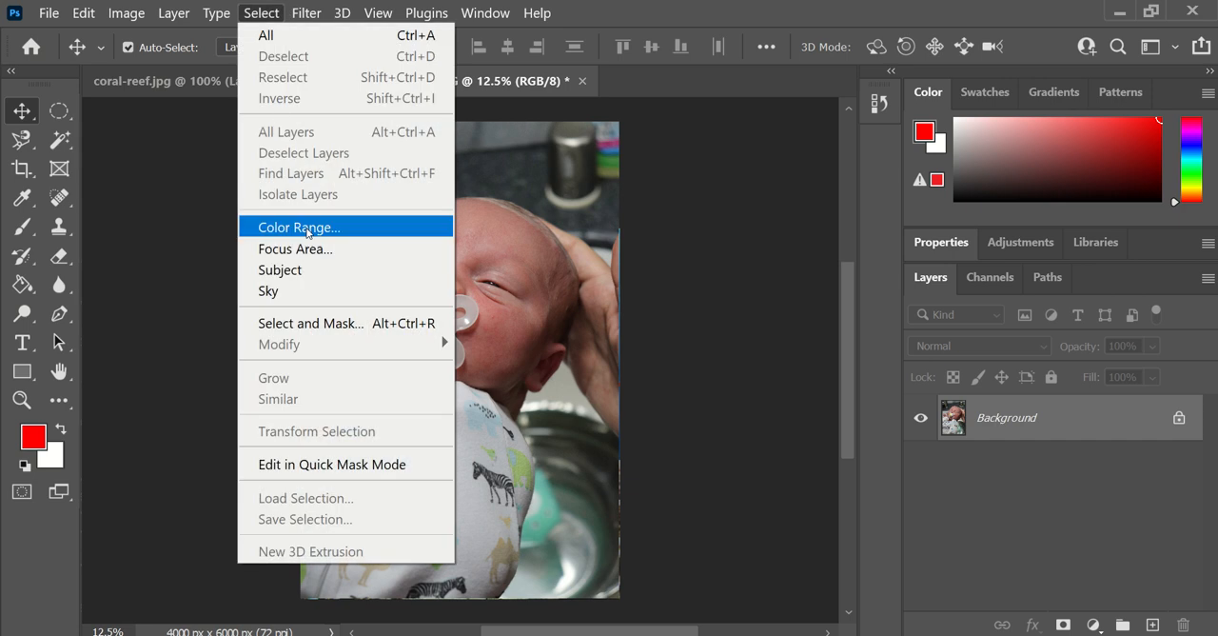
{"action": "left_click", "coordinate": [321, 277]}
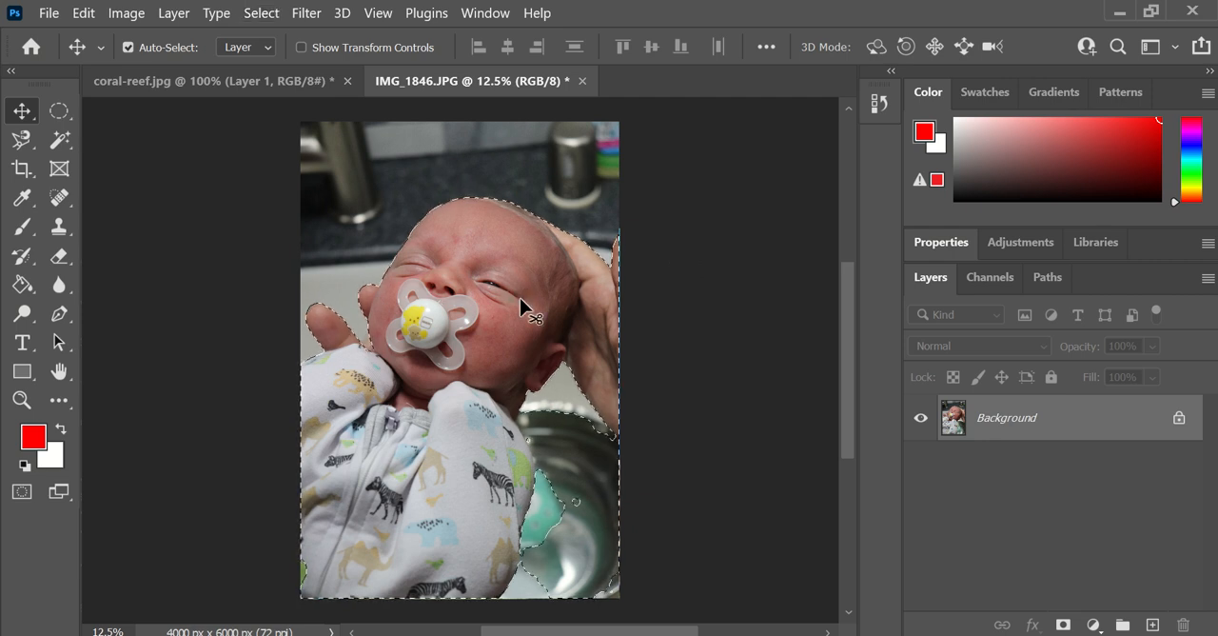
{"action": "mouse_move", "coordinate": [497, 333]}
{"action": "left_mouse_down"}
{"action": "mouse_move", "coordinate": [463, 287]}
{"action": "mouse_move", "coordinate": [467, 333]}
{"action": "mouse_move", "coordinate": [501, 318]}
{"action": "mouse_move", "coordinate": [484, 333]}
{"action": "left_mouse_up"}
{"action": "left_click_drag", "start_coordinate": [534, 411], "coordinate": [477, 316]}
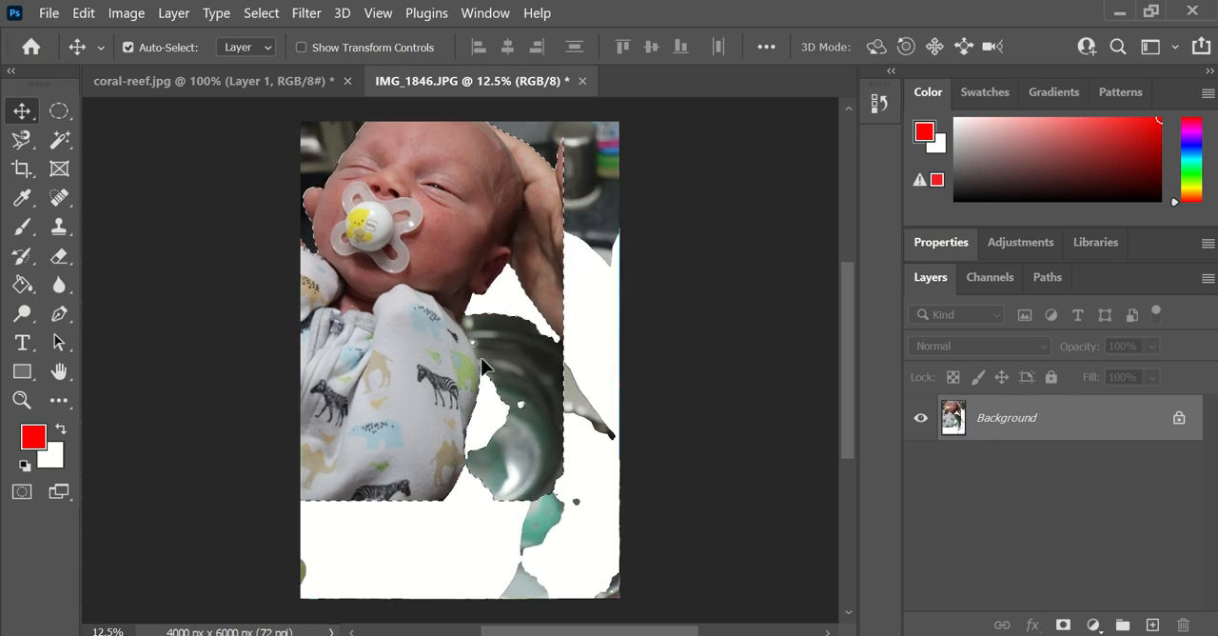
{"action": "left_click_drag", "start_coordinate": [383, 350], "coordinate": [433, 453]}
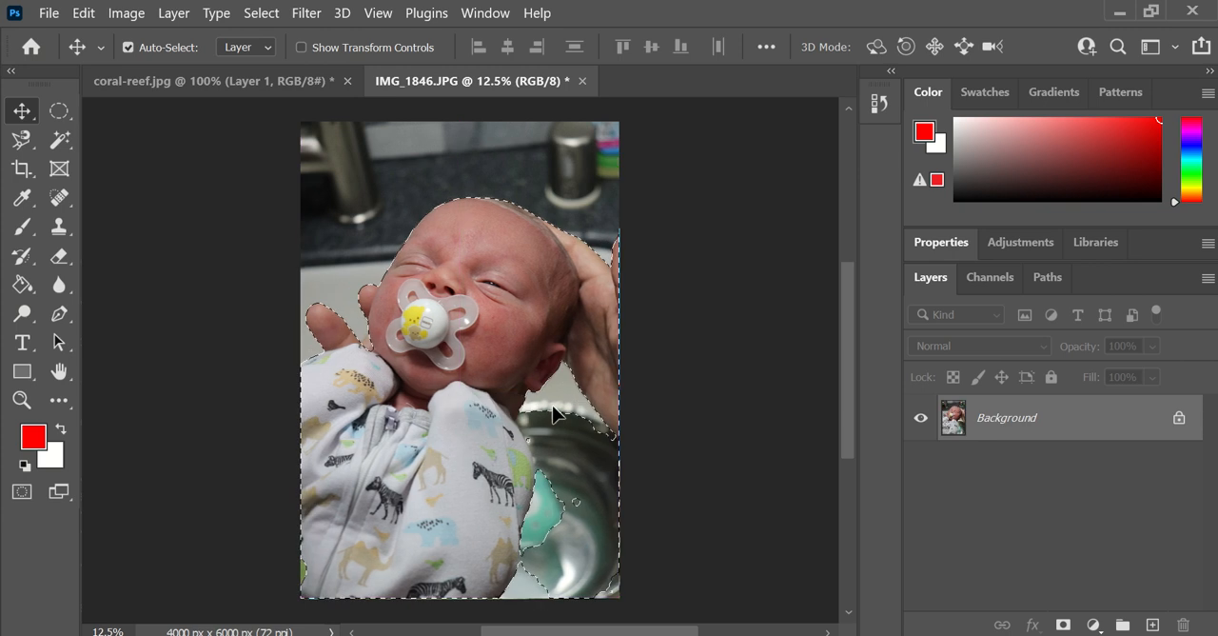
- Deselect the subject and close IMG_1846 without saving changes
{"action": "key", "text": "ctrl+d"}
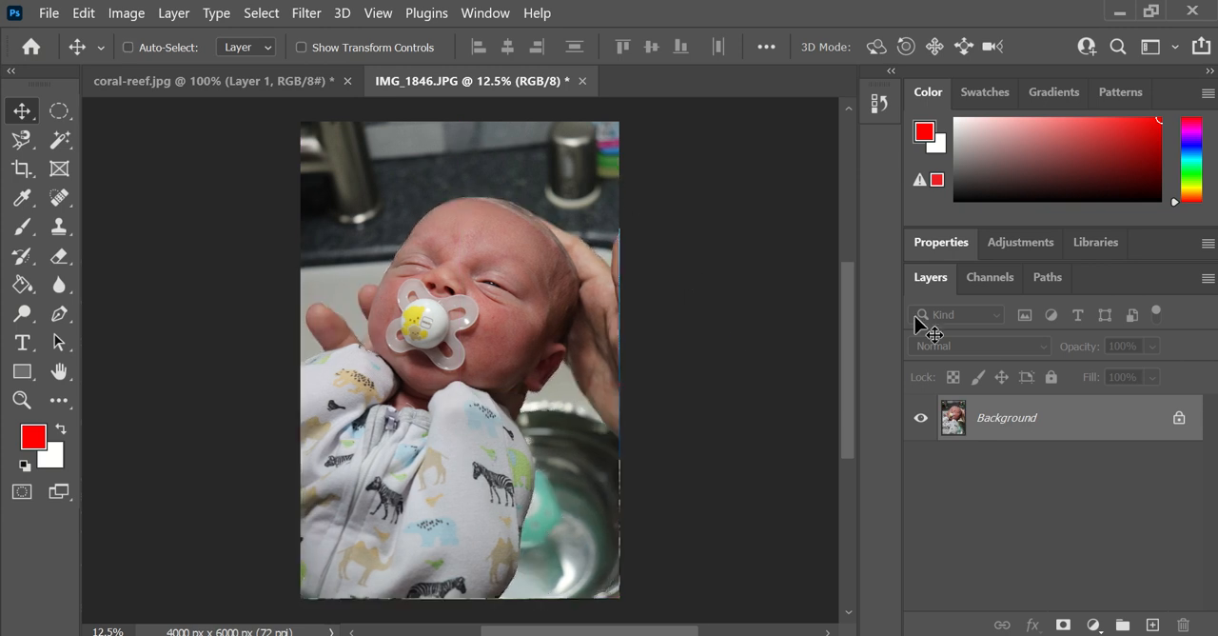
{"action": "left_click", "coordinate": [582, 82]}
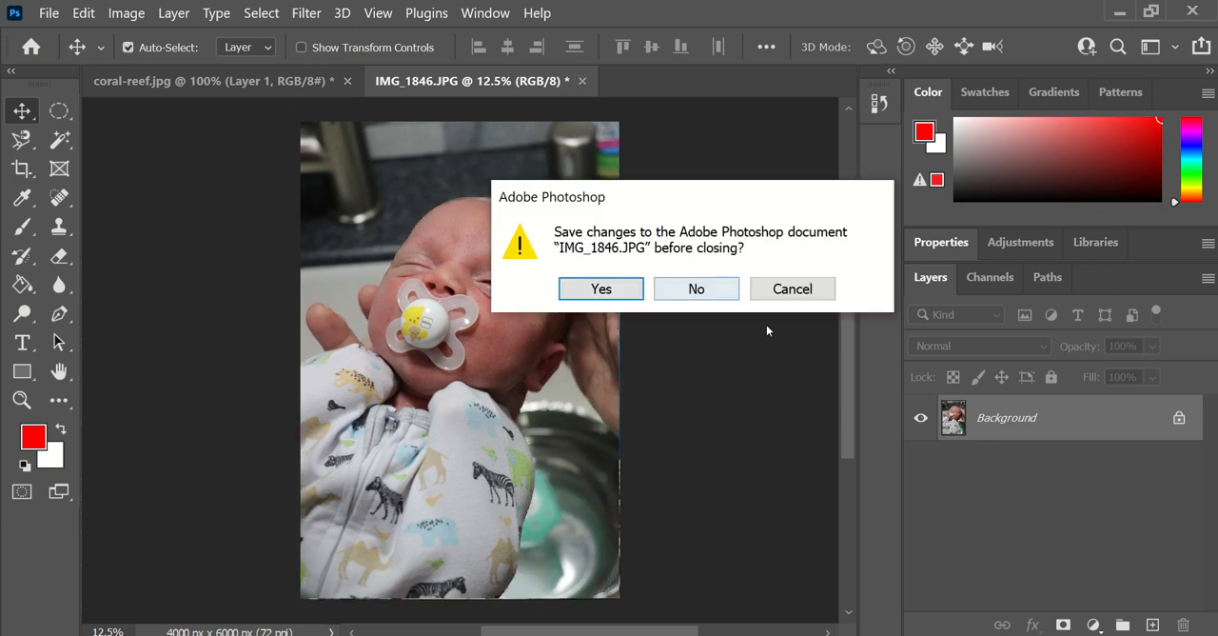
{"action": "left_click", "coordinate": [704, 289]}
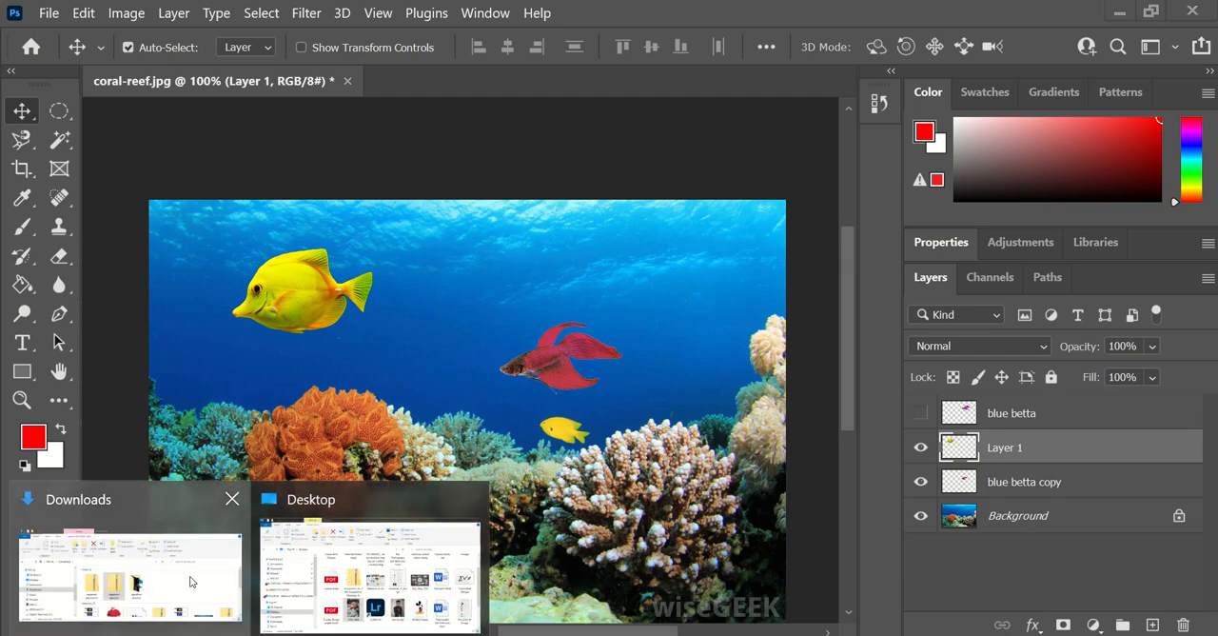
- Place the seaweed2 image from the aquarium practice folder at full size in the reef's lower-left corner, about X 131, Y 496 px
{"action": "left_click", "coordinate": [194, 581]}
{"action": "double_click", "coordinate": [644, 366]}
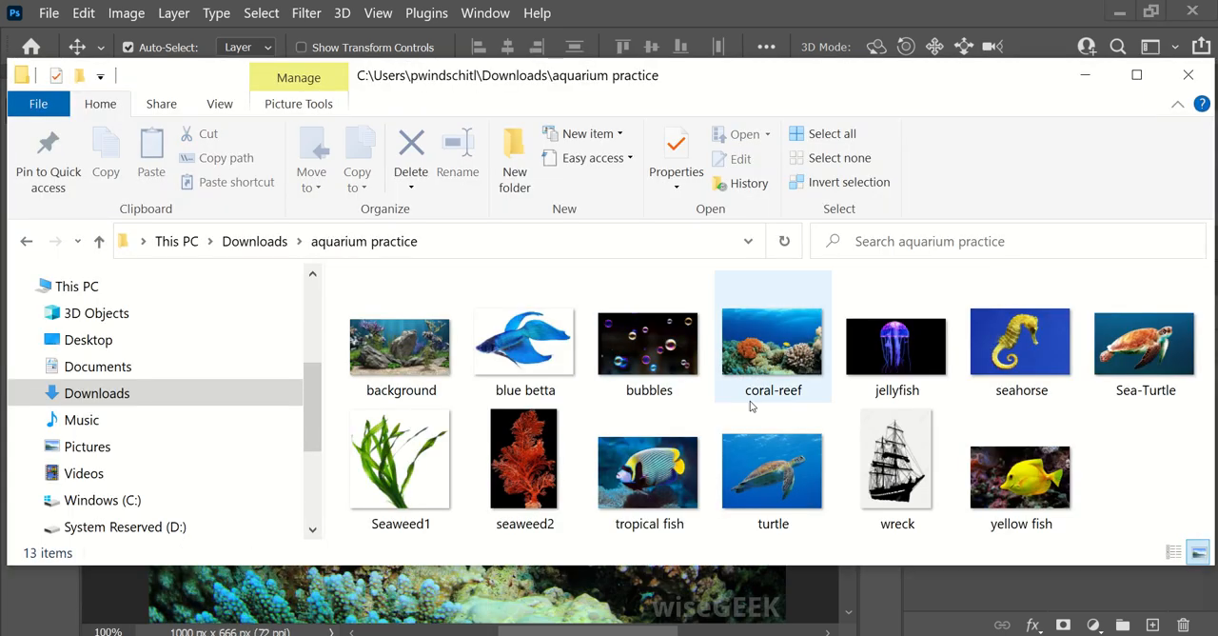
{"action": "left_click", "coordinate": [526, 472]}
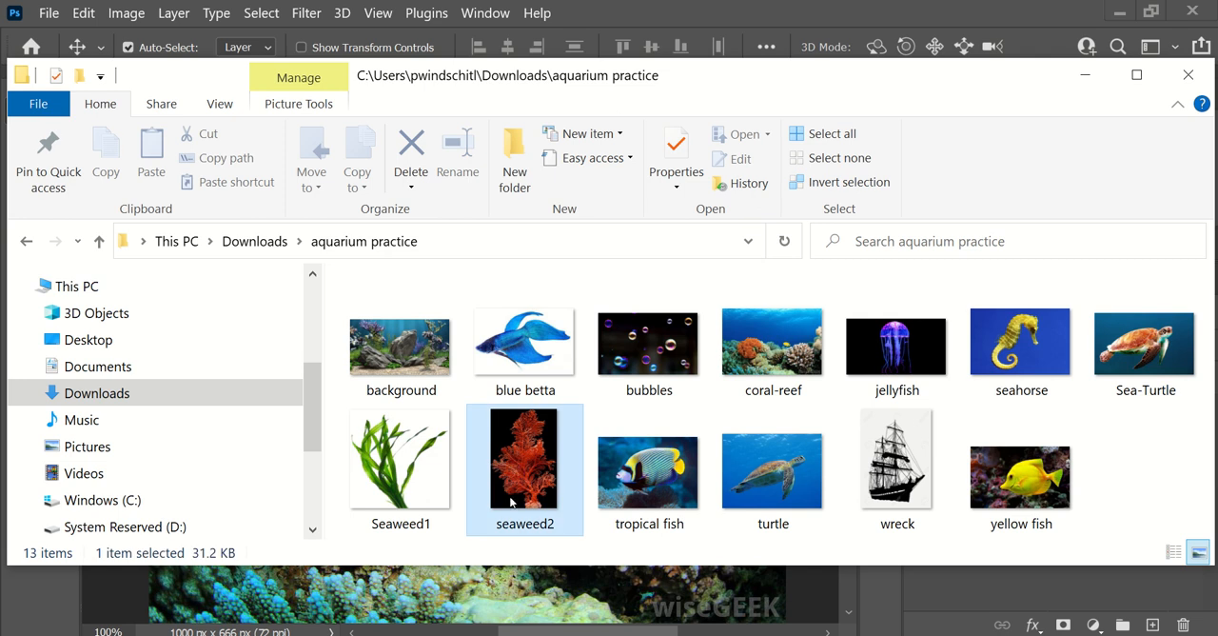
{"action": "left_click_drag", "start_coordinate": [526, 472], "coordinate": [406, 604]}
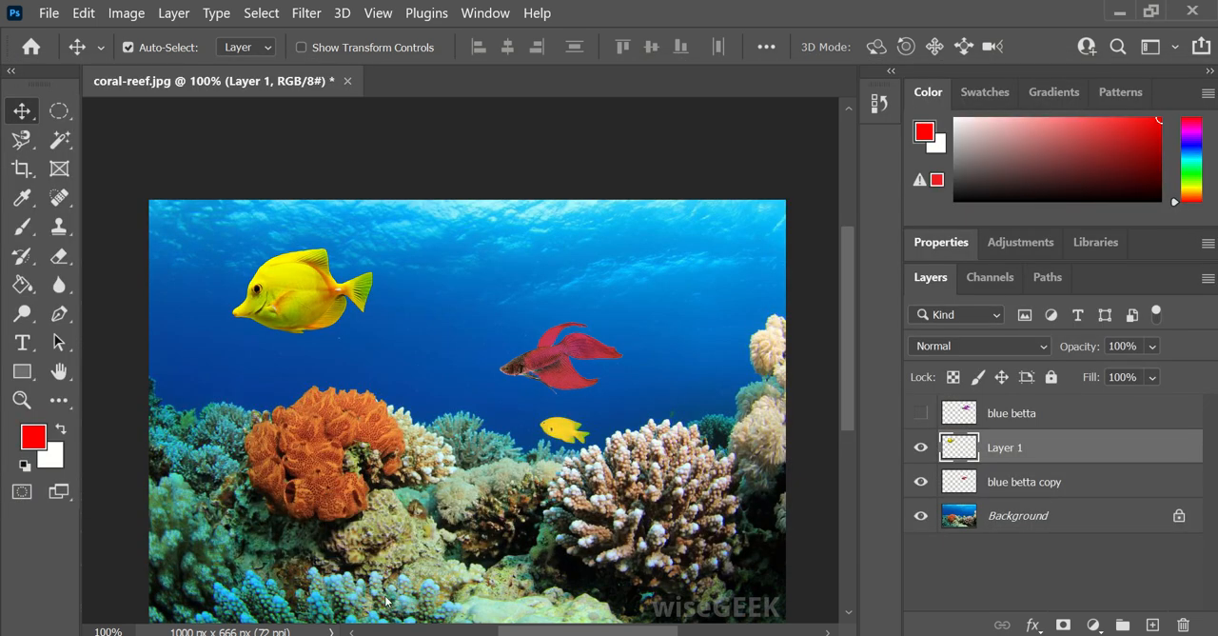
{"action": "scroll", "coordinate": [455, 388], "scroll_direction": "down", "scroll_amount": 5}
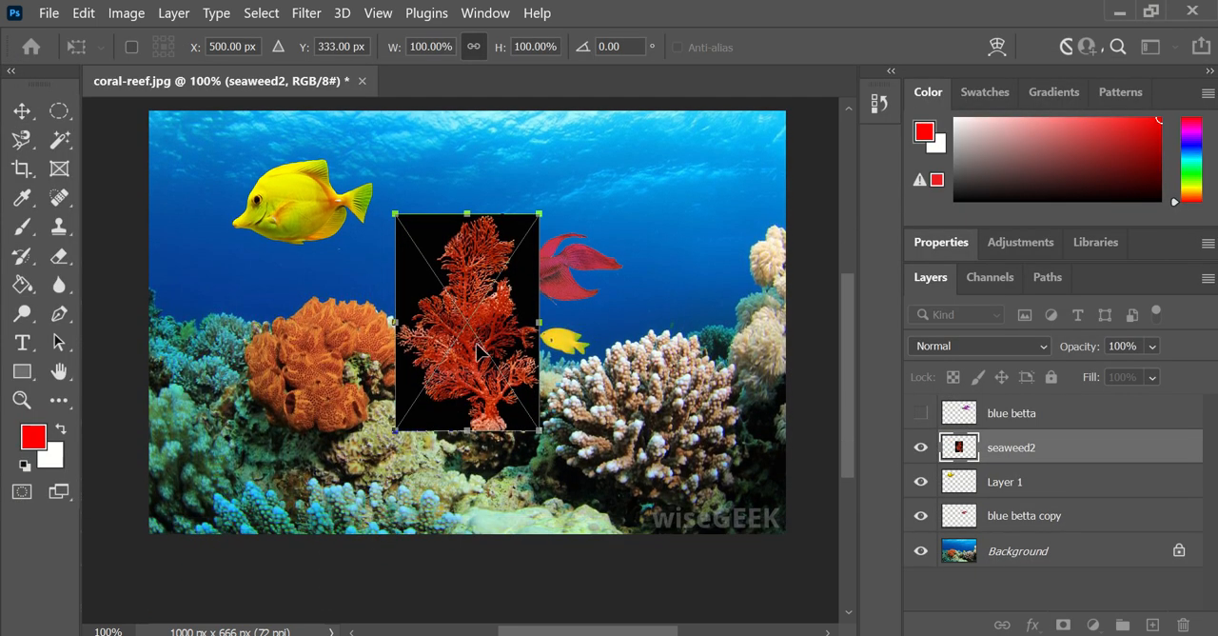
{"action": "left_click_drag", "start_coordinate": [478, 352], "coordinate": [243, 456]}
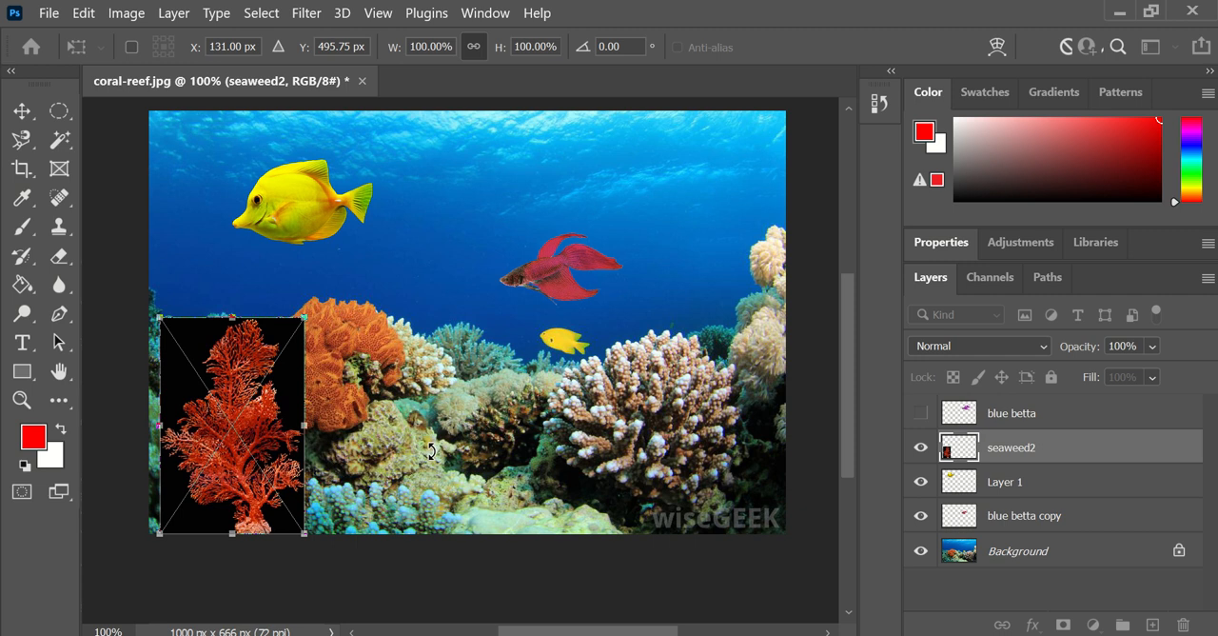
{"action": "key", "text": "Return"}
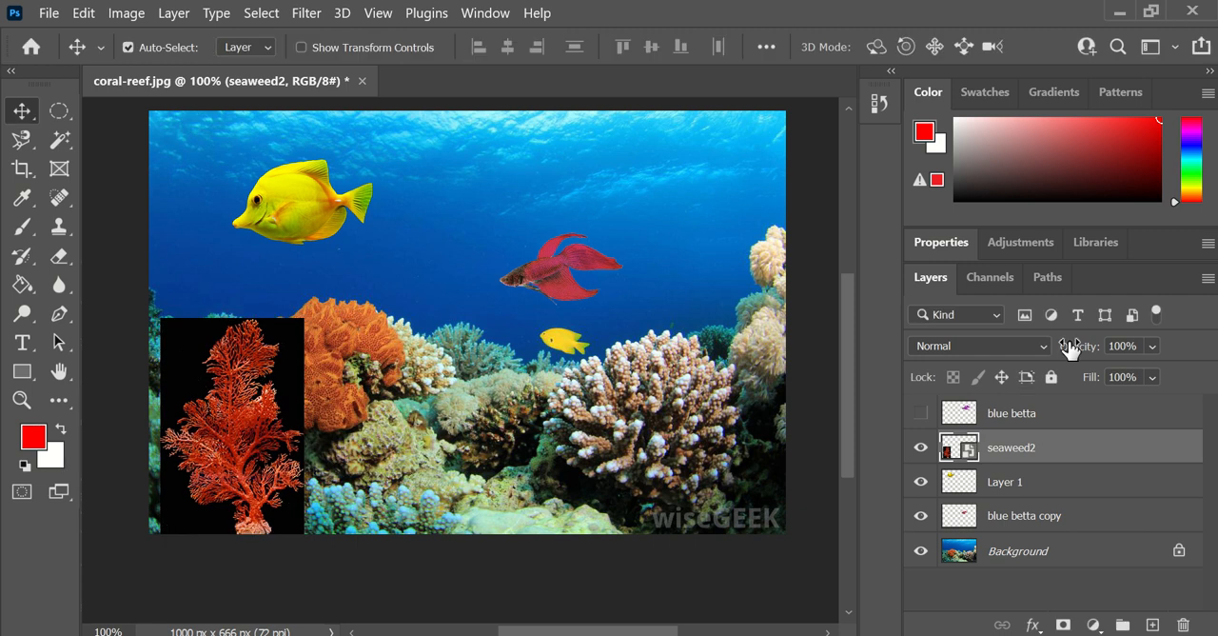
- Set the seaweed2 layer's blend mode to Linear Dodge (Add) and move it above the pinkish-white branching coral at the reef's right side
{"action": "left_click", "coordinate": [963, 346]}
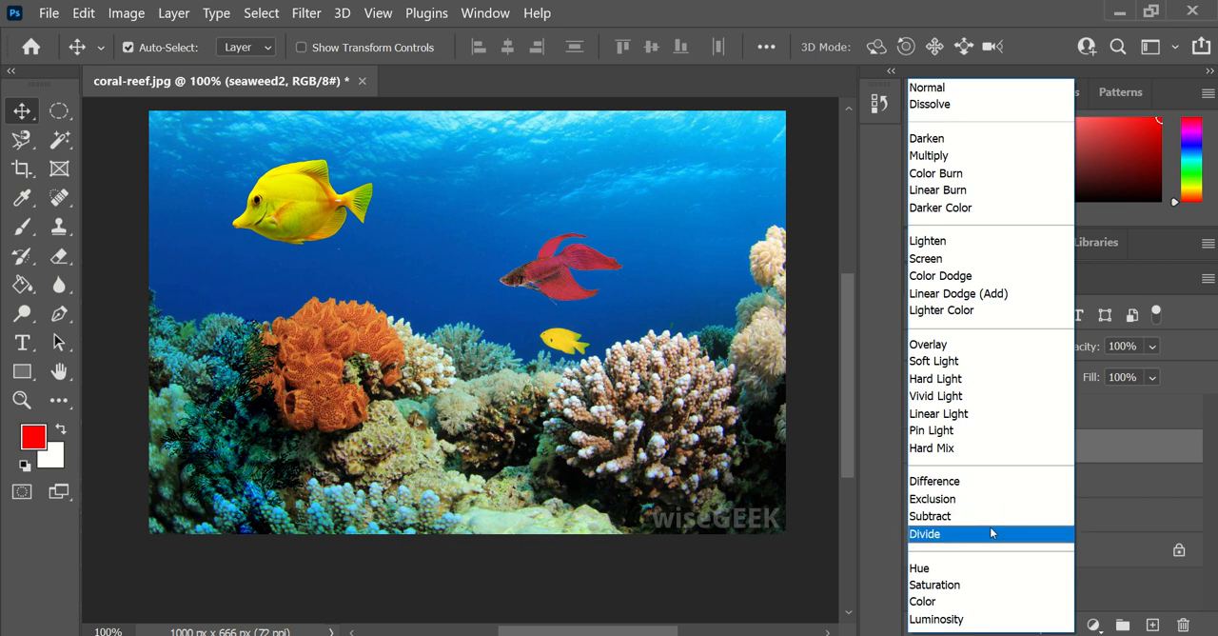
{"action": "left_click", "coordinate": [1000, 298]}
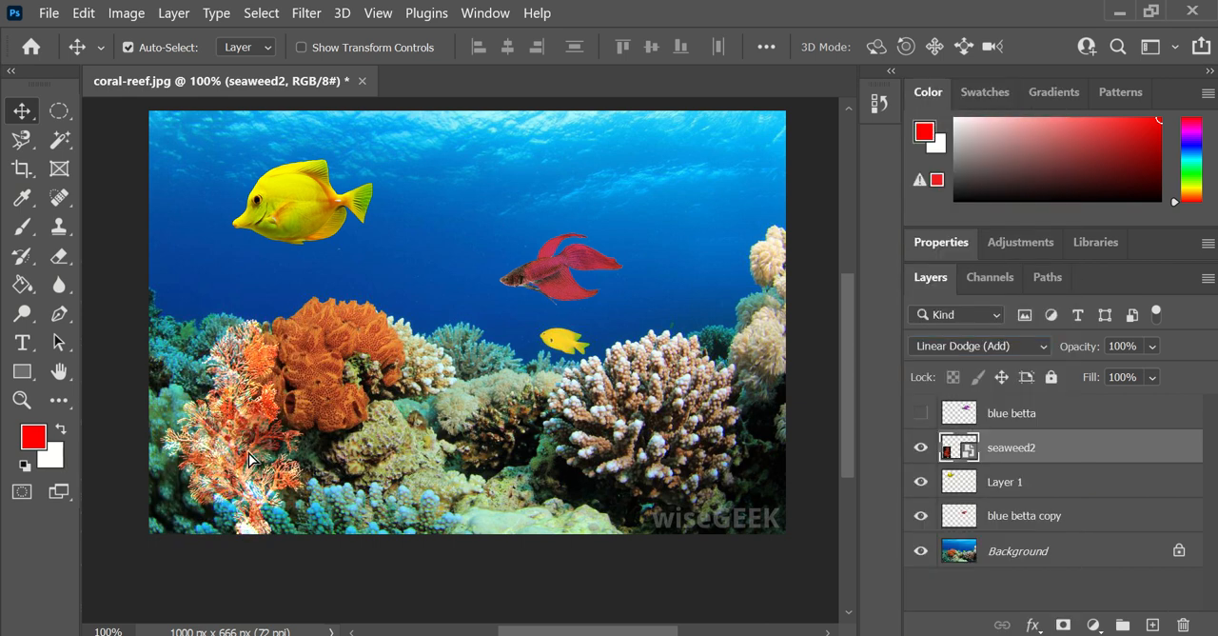
{"action": "mouse_move", "coordinate": [249, 464]}
{"action": "left_mouse_down"}
{"action": "mouse_move", "coordinate": [714, 252]}
{"action": "mouse_move", "coordinate": [706, 305]}
{"action": "mouse_move", "coordinate": [706, 285]}
{"action": "left_mouse_up"}
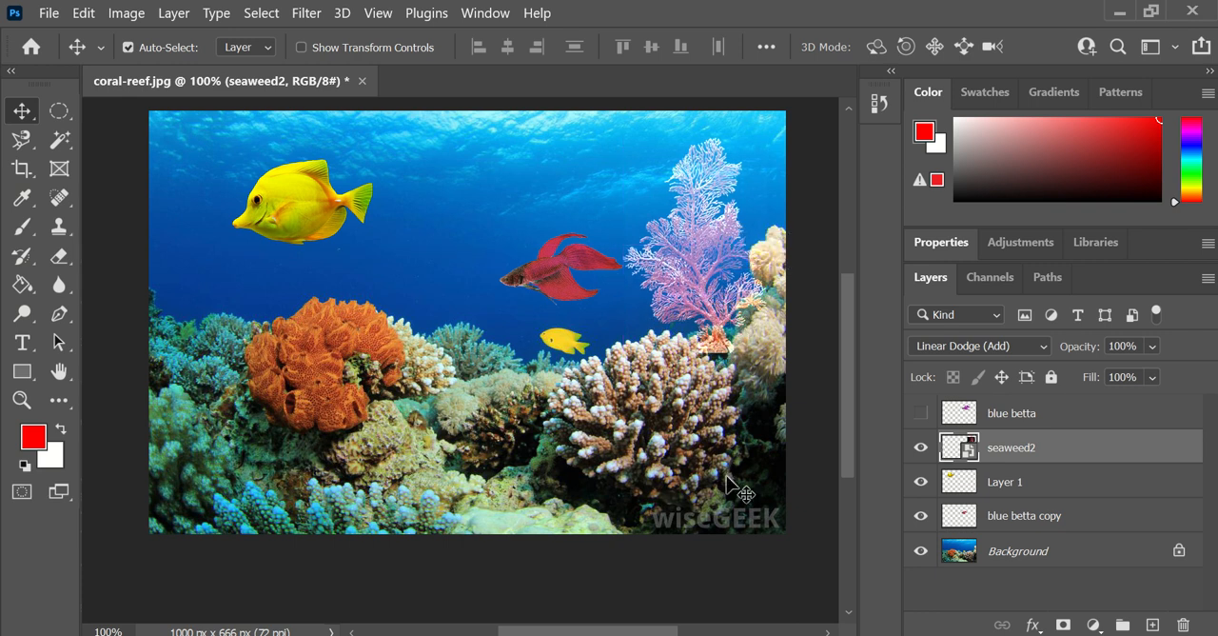
- Place the bubbles image from the aquarium practice folder in the reef document and enlarge it to cover the whole canvas
{"action": "mouse_move", "coordinate": [251, 634]}
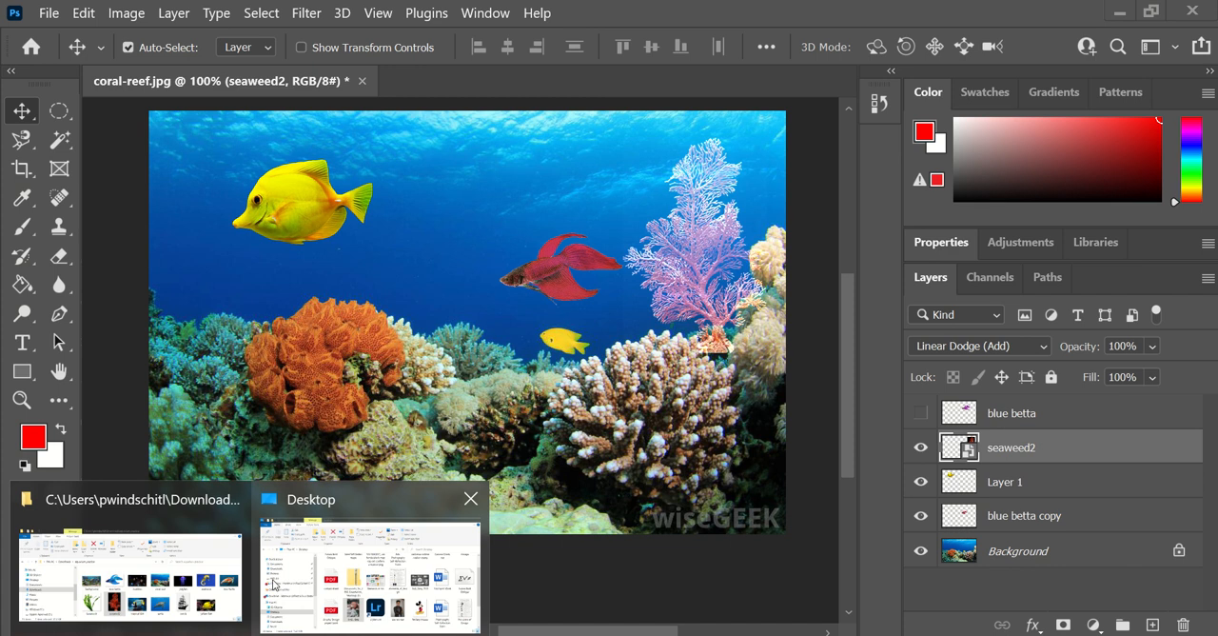
{"action": "left_click", "coordinate": [190, 573]}
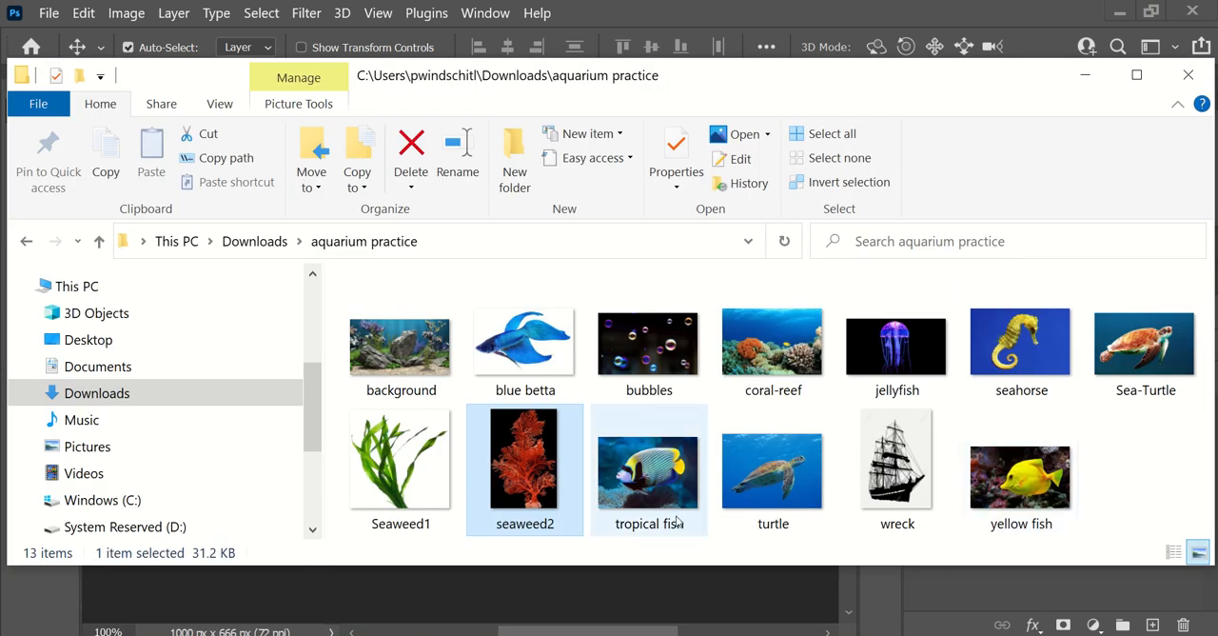
{"action": "left_click_drag", "start_coordinate": [647, 345], "coordinate": [369, 584]}
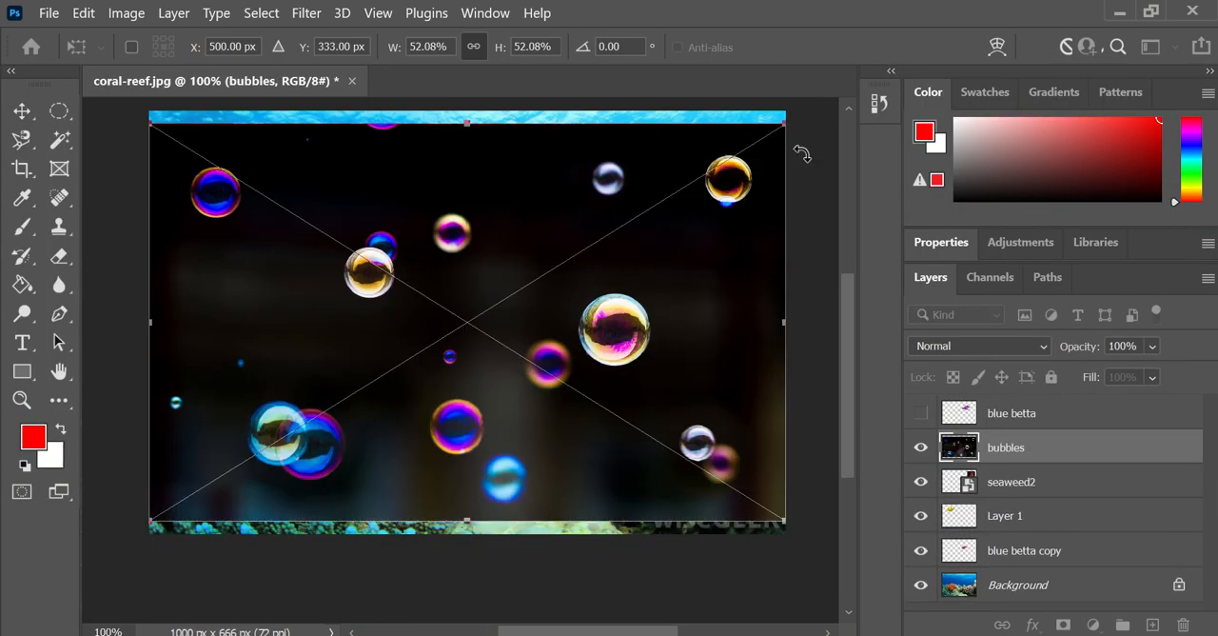
{"action": "left_click_drag", "start_coordinate": [784, 123], "coordinate": [812, 106]}
{"action": "left_click_drag", "start_coordinate": [152, 518], "coordinate": [125, 534]}
{"action": "key", "text": "Return"}
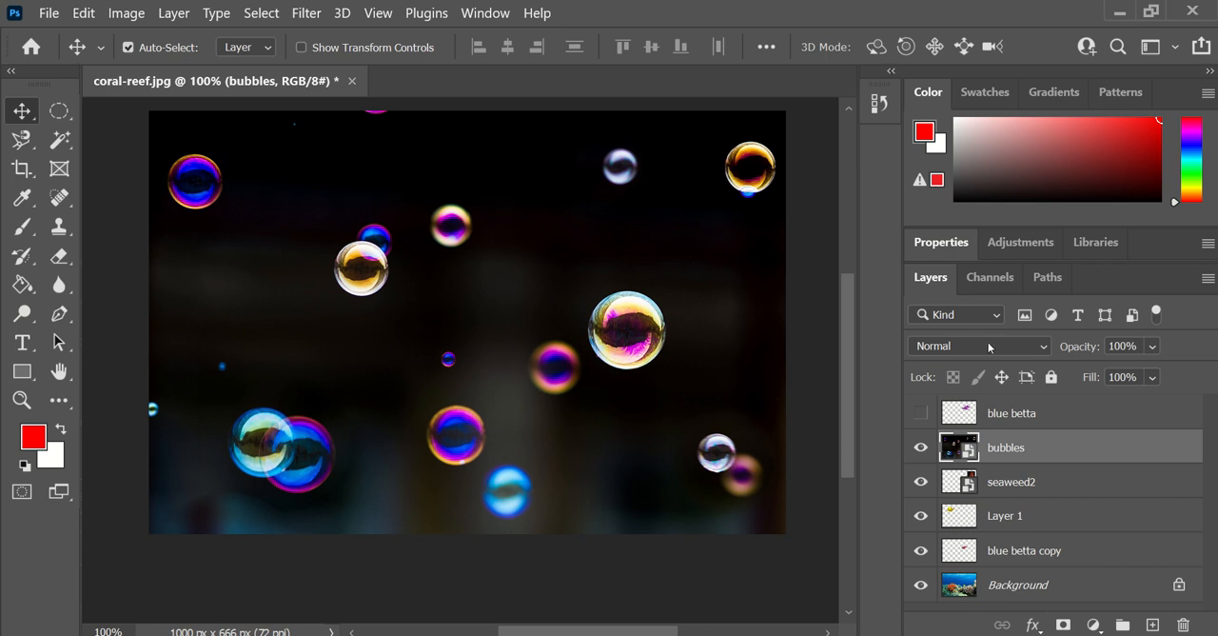
- Set the bubbles layer's blend mode to Lighten
{"action": "left_click", "coordinate": [984, 348]}
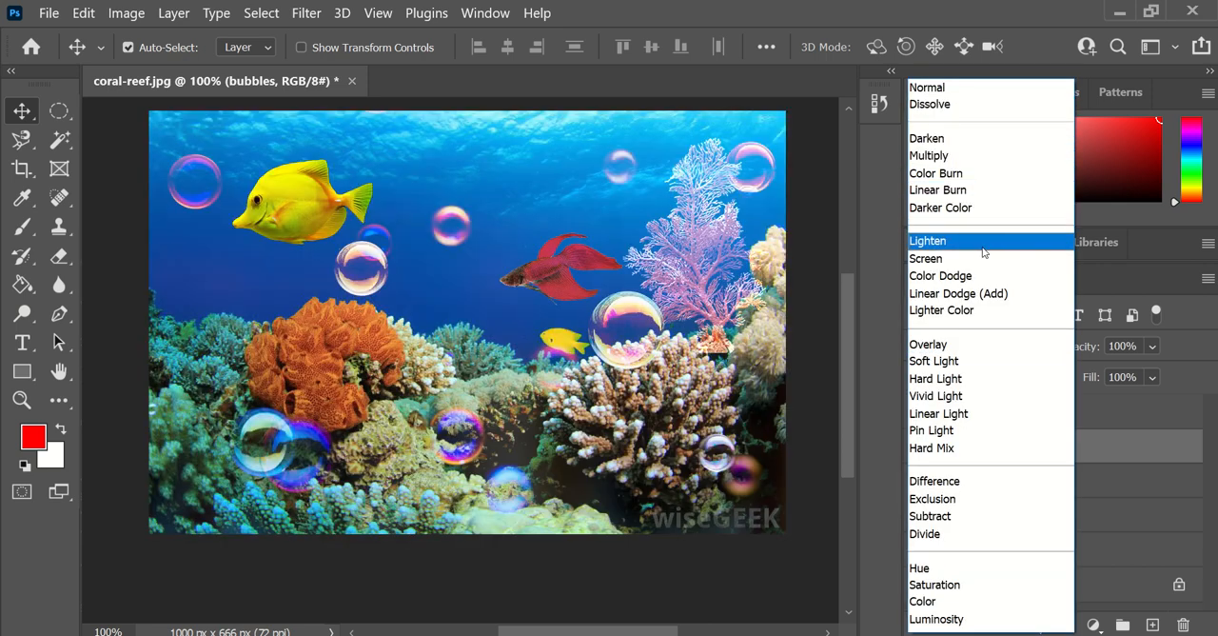
{"action": "left_click", "coordinate": [984, 251]}
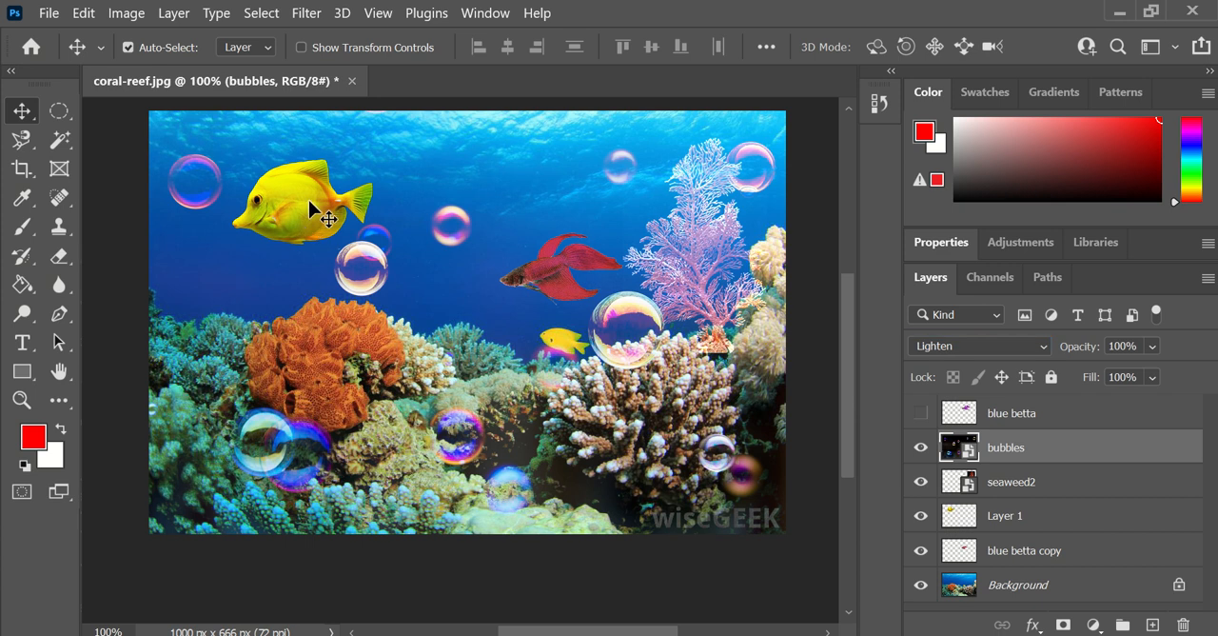
{"action": "left_click_drag", "start_coordinate": [259, 195], "coordinate": [276, 203]}
- Place the jellyfish image from the aquarium practice folder in the reef document with blend mode Lighten
{"action": "mouse_move", "coordinate": [249, 634]}
{"action": "left_click", "coordinate": [123, 580]}
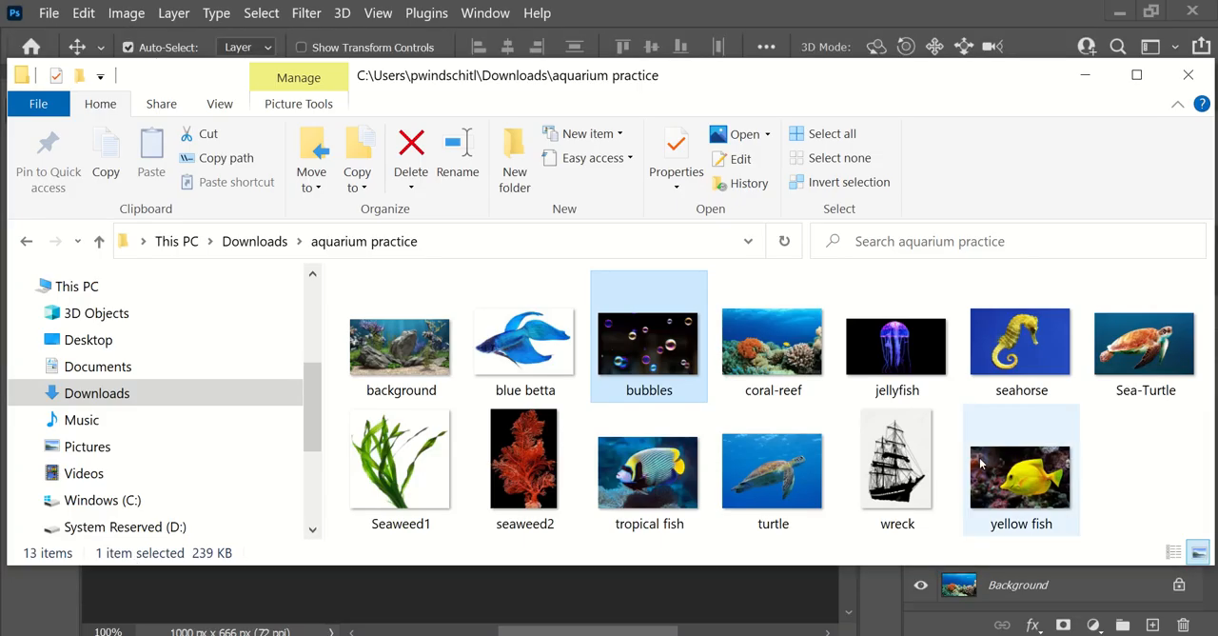
{"action": "left_click", "coordinate": [895, 345]}
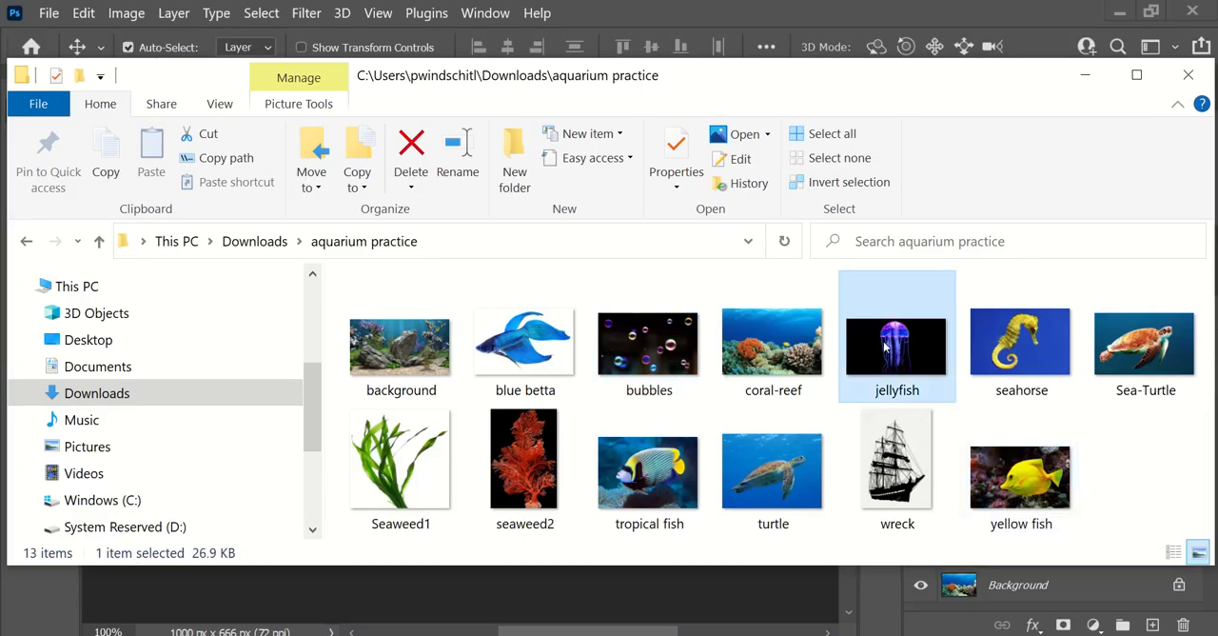
{"action": "left_click_drag", "start_coordinate": [555, 576], "coordinate": [546, 578]}
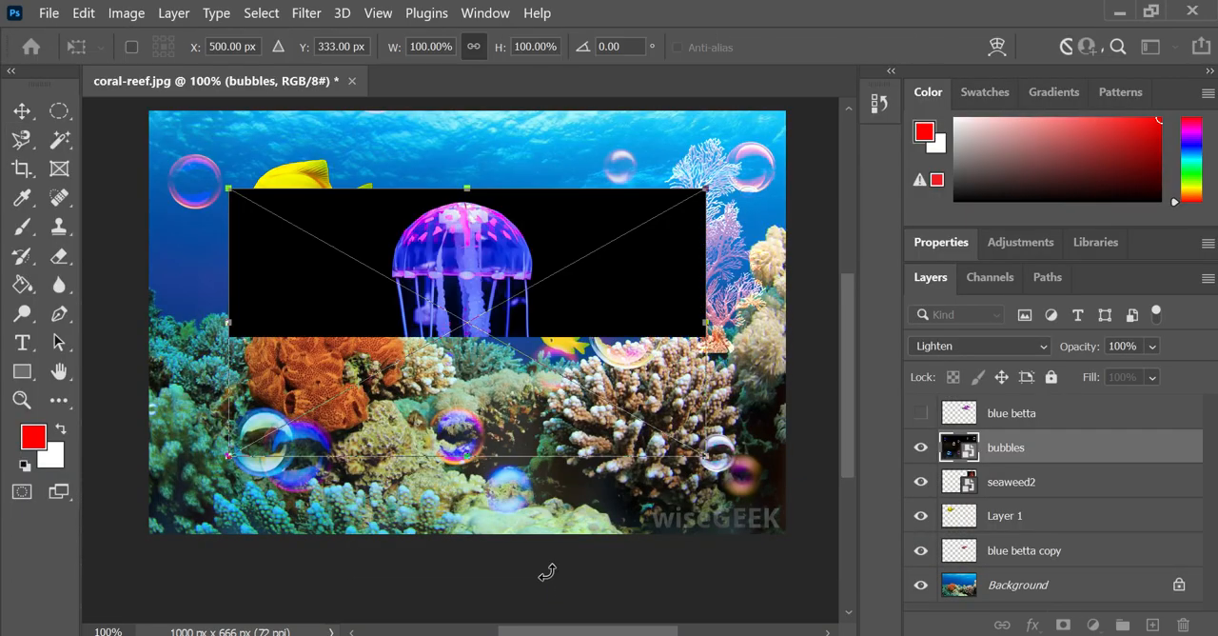
{"action": "left_click", "coordinate": [955, 348]}
{"action": "left_click", "coordinate": [928, 375]}
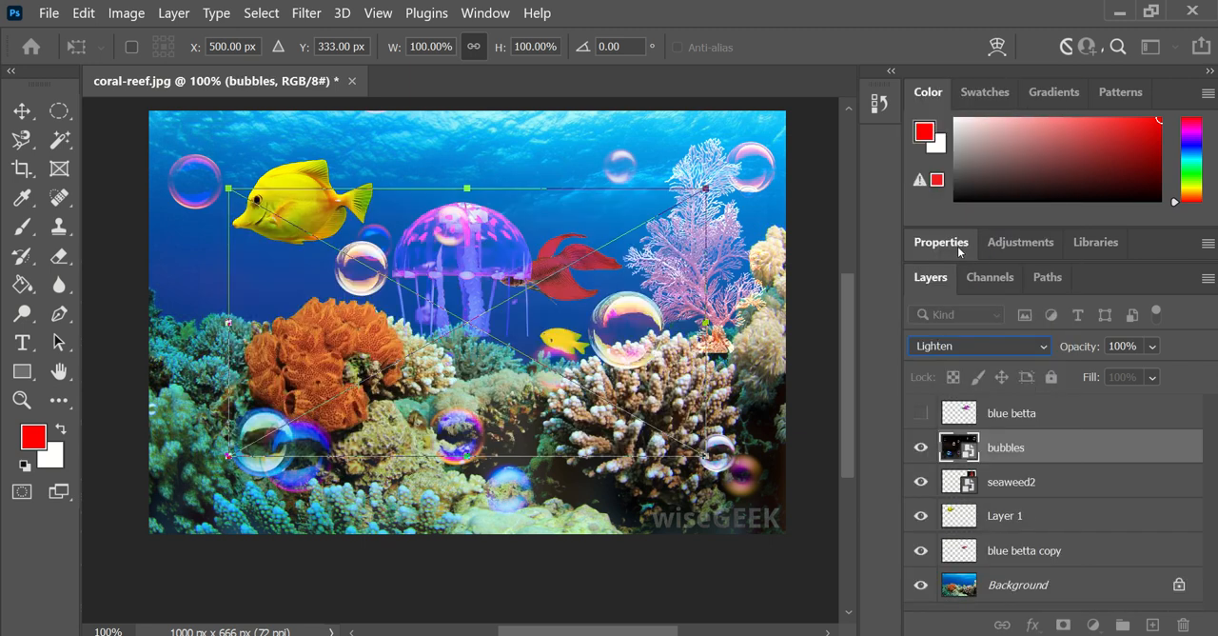
- Scale the jellyfish to about 54% and position it left of the orange coral, about X 102, Y 311 px
{"action": "left_click_drag", "start_coordinate": [479, 267], "coordinate": [486, 175]}
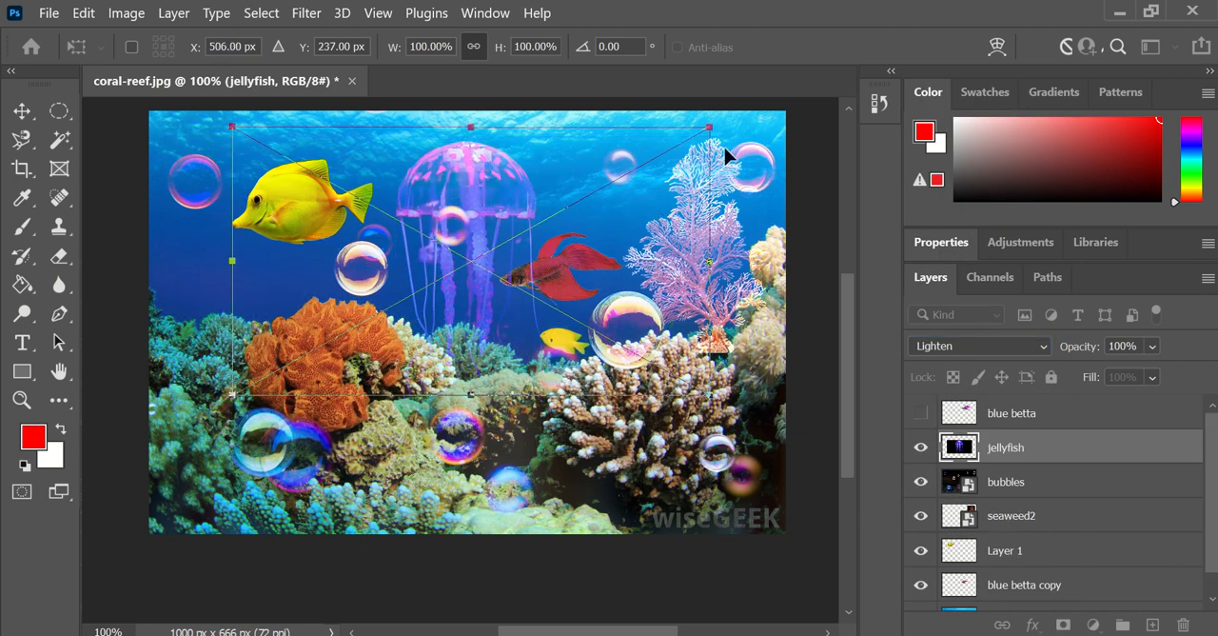
{"action": "left_click_drag", "start_coordinate": [569, 193], "coordinate": [488, 249]}
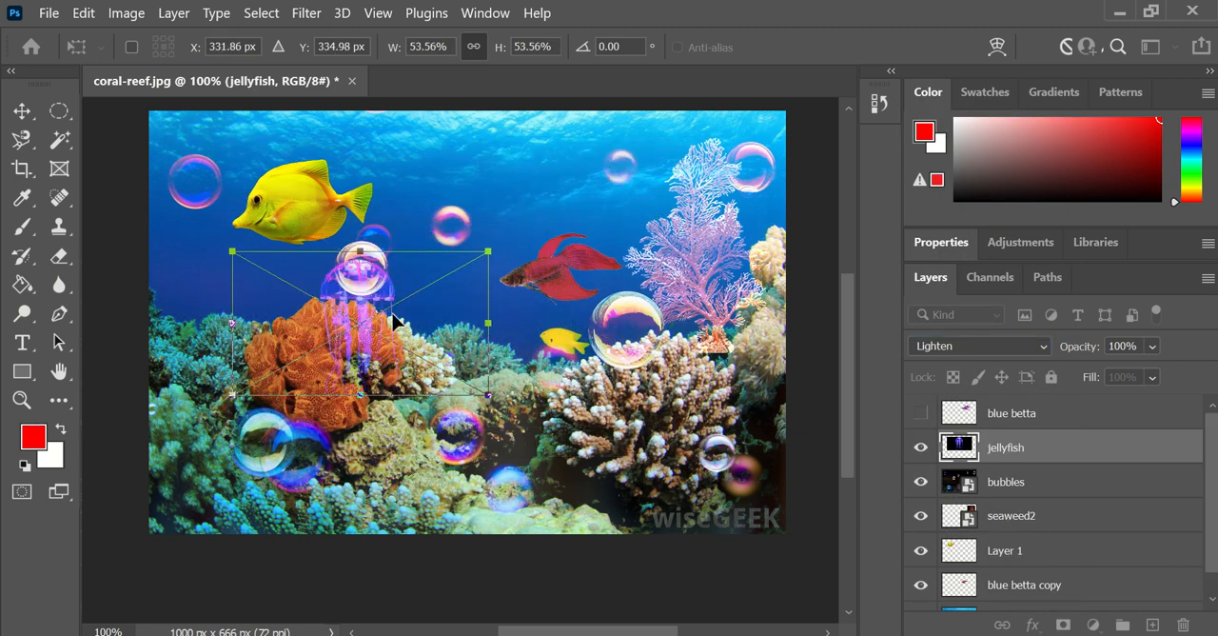
{"action": "left_click_drag", "start_coordinate": [388, 314], "coordinate": [242, 306]}
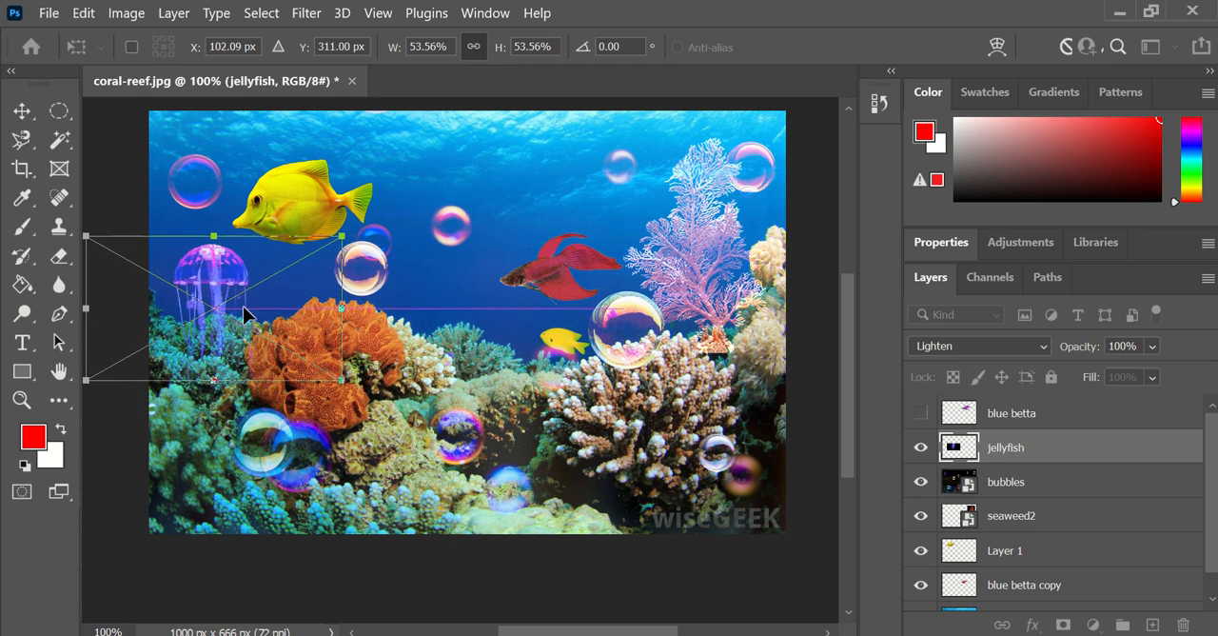
{"action": "key", "text": "Return"}
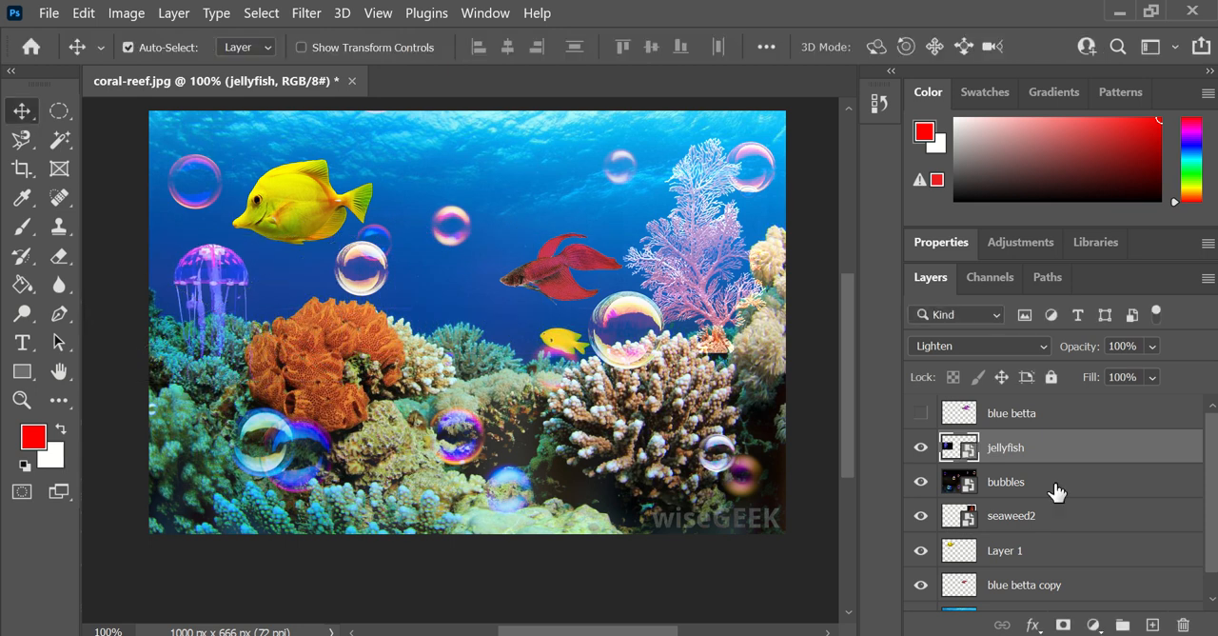
- Duplicate the jellyfish layer as jellyfish copy and move the copy beside the red betta, about X 504, Y 349 px
{"action": "right_click", "coordinate": [1014, 449]}
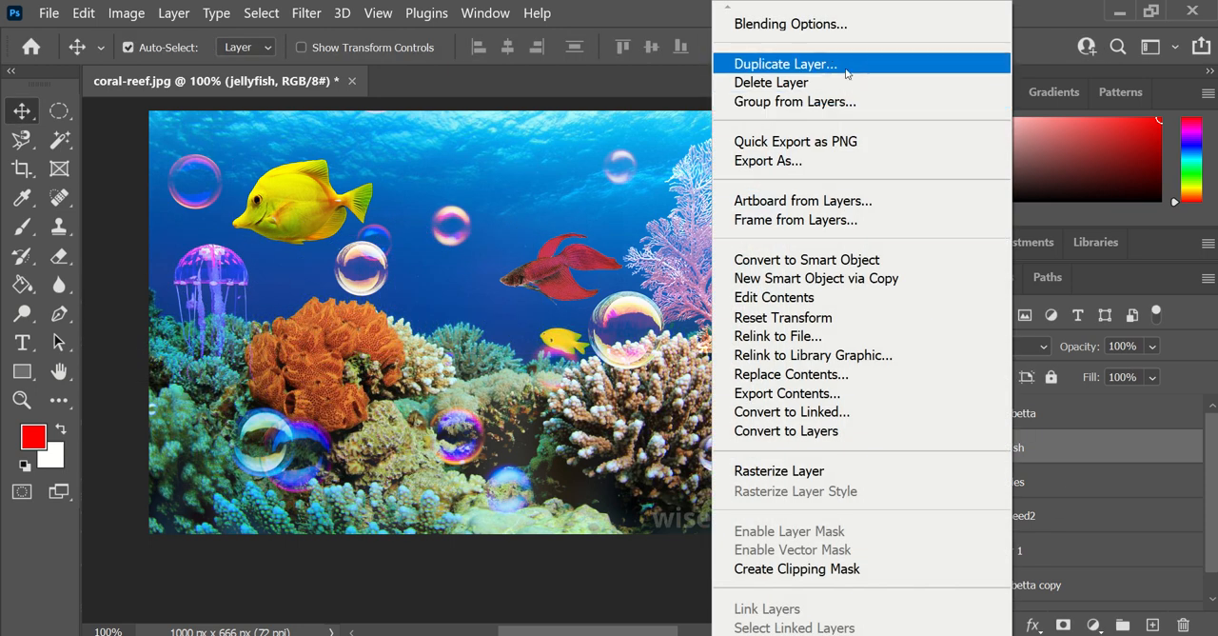
{"action": "left_click", "coordinate": [846, 64]}
{"action": "left_click", "coordinate": [791, 163]}
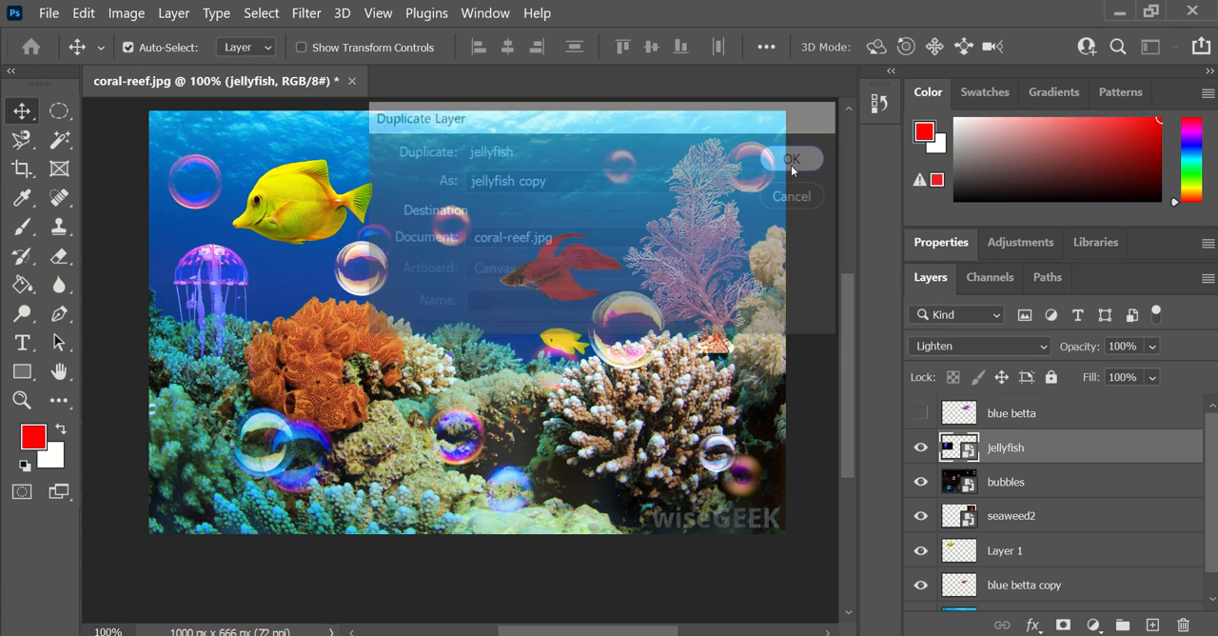
{"action": "left_click_drag", "start_coordinate": [213, 269], "coordinate": [469, 290]}
- Scale the jellyfish copy to about 41%, rotate it about -159° and move it above the red betta, about X 571, Y 101 px
{"action": "key", "text": "ctrl+t"}
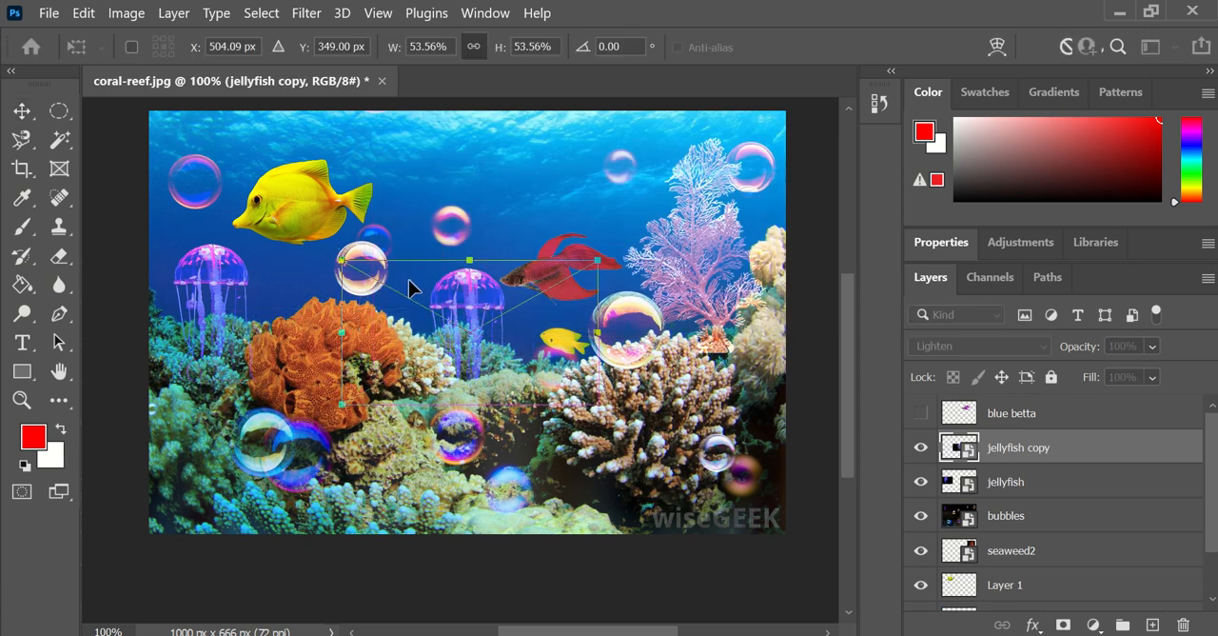
{"action": "left_click_drag", "start_coordinate": [595, 259], "coordinate": [314, 360]}
{"action": "left_click_drag", "start_coordinate": [483, 333], "coordinate": [545, 188]}
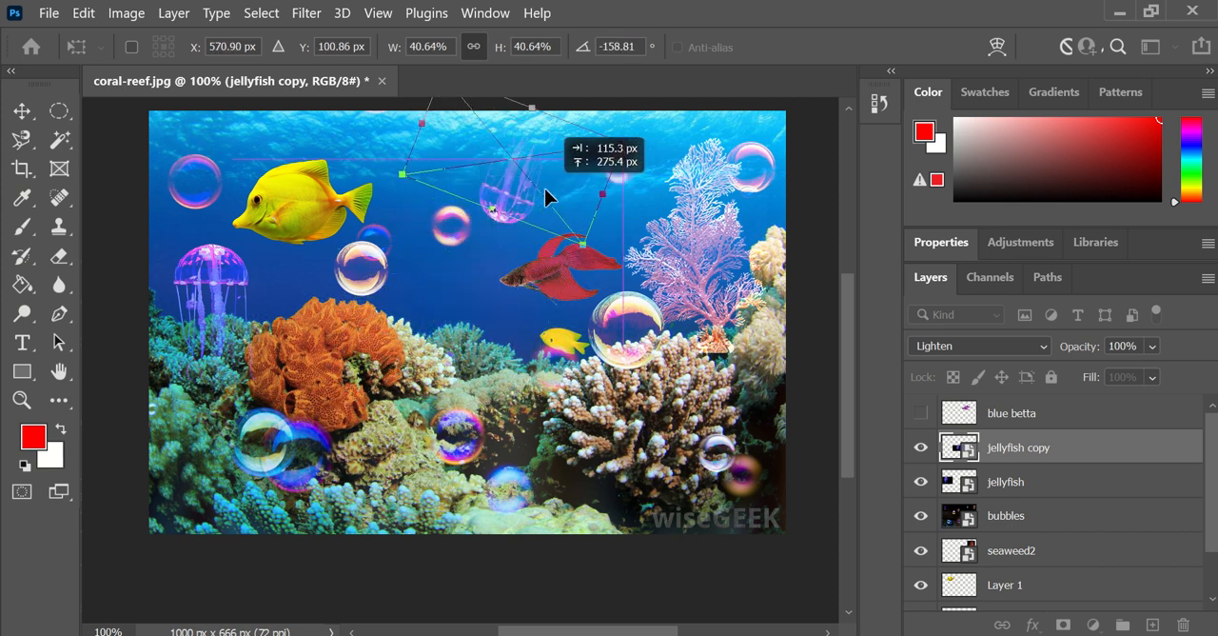
{"action": "key", "text": "Return"}
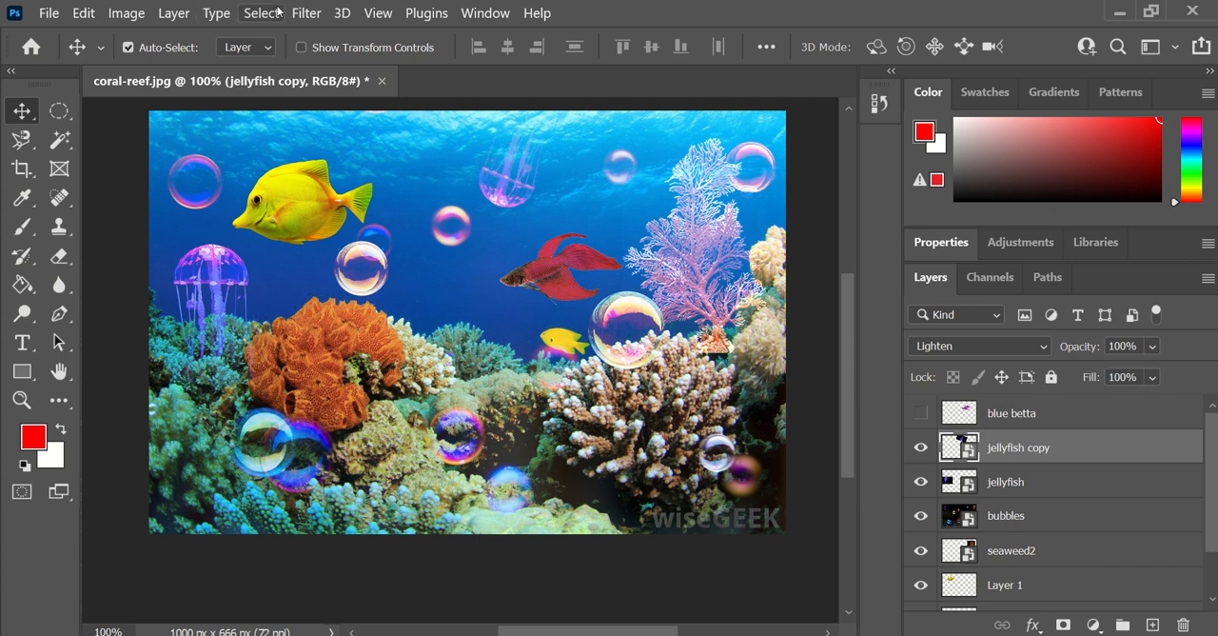
- Activate the Magic Wand tool
{"action": "left_click", "coordinate": [58, 141]}
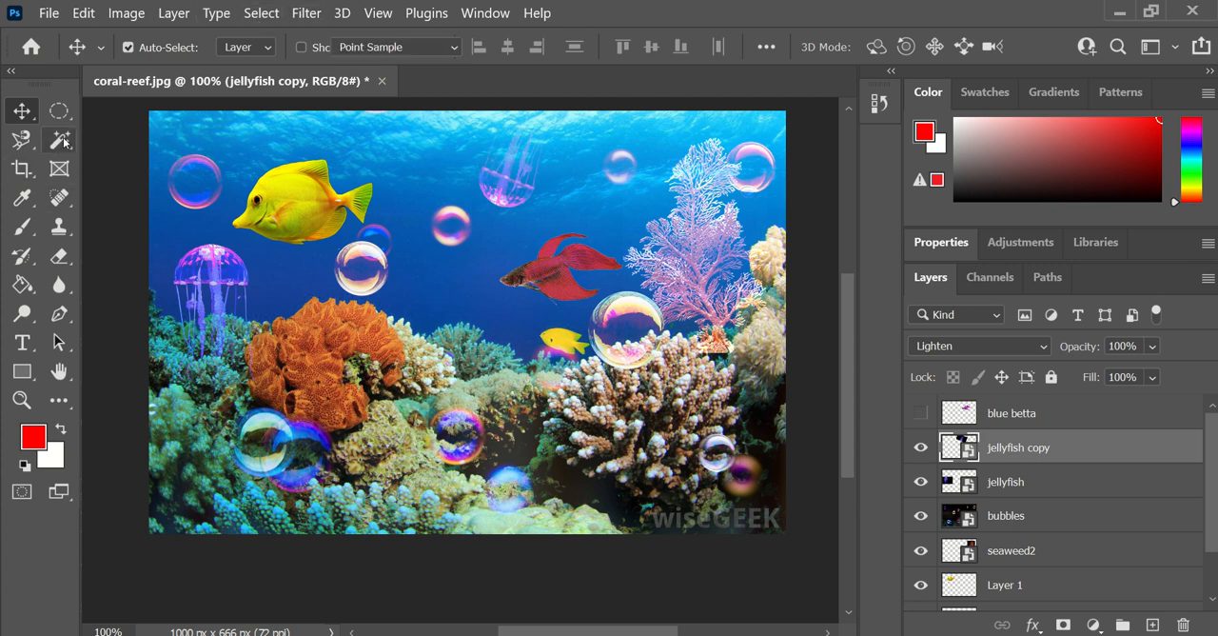